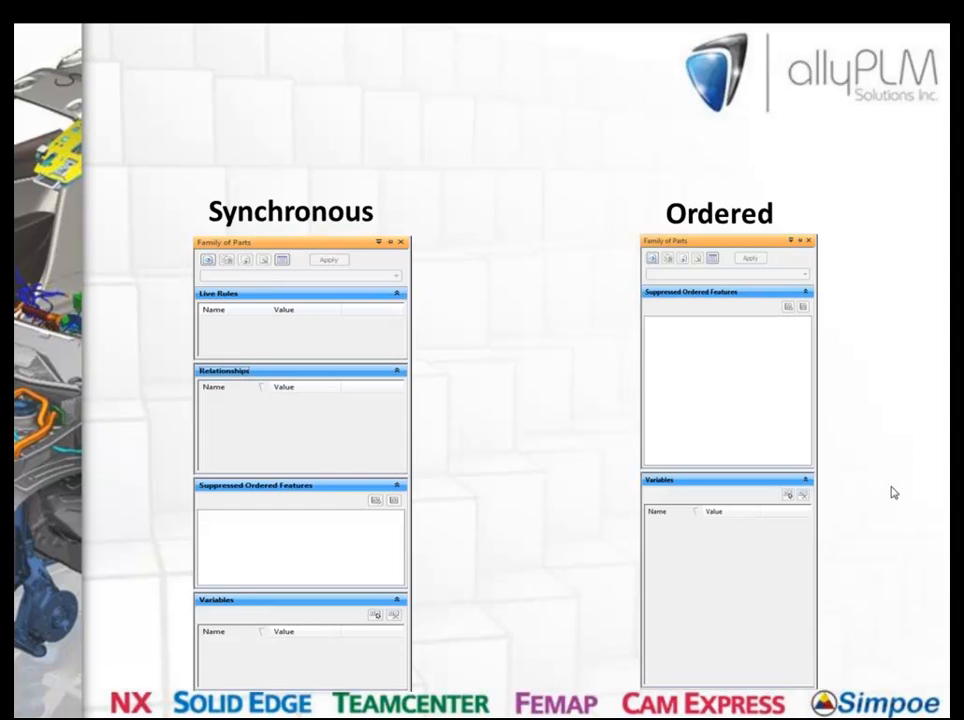
Switch to Solid Edge and apply the short member of the clevis family of parts.
{"action": "key", "text": "alt+Tab"}
{"action": "key", "text": "alt+Tab"}
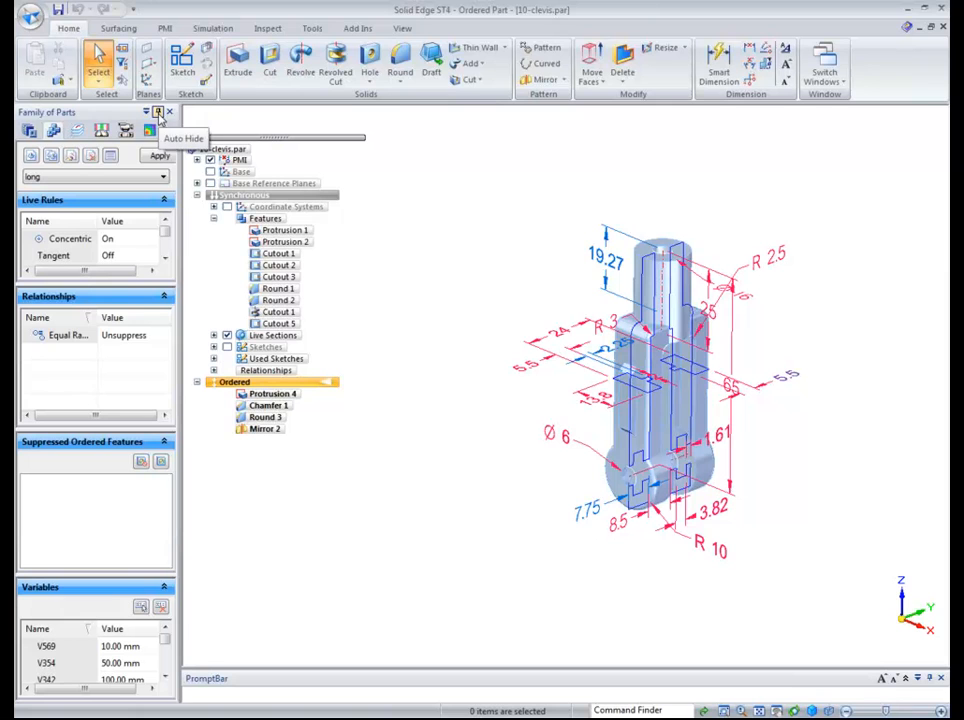
{"action": "left_click_drag", "start_coordinate": [180, 237], "coordinate": [230, 243]}
{"action": "left_click", "coordinate": [113, 178]}
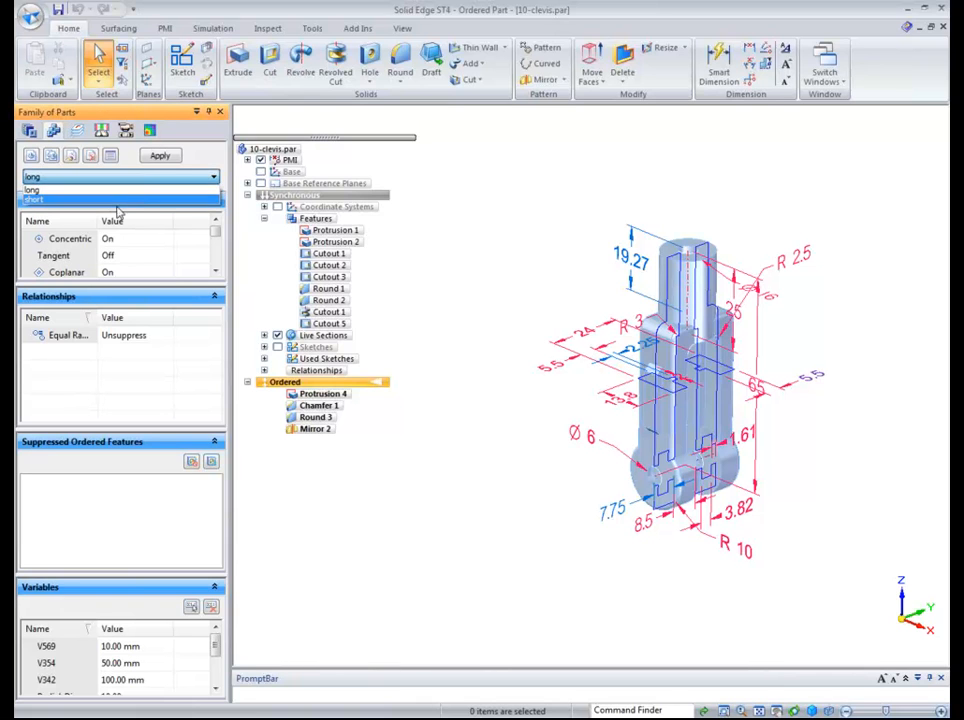
{"action": "left_click", "coordinate": [118, 198]}
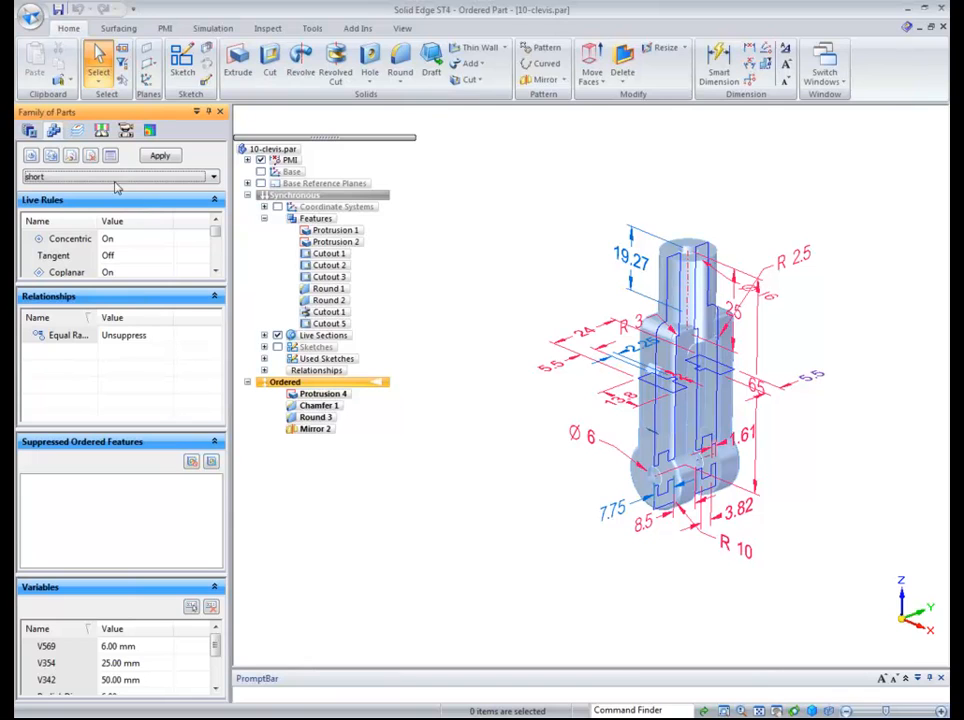
{"action": "left_click", "coordinate": [162, 157]}
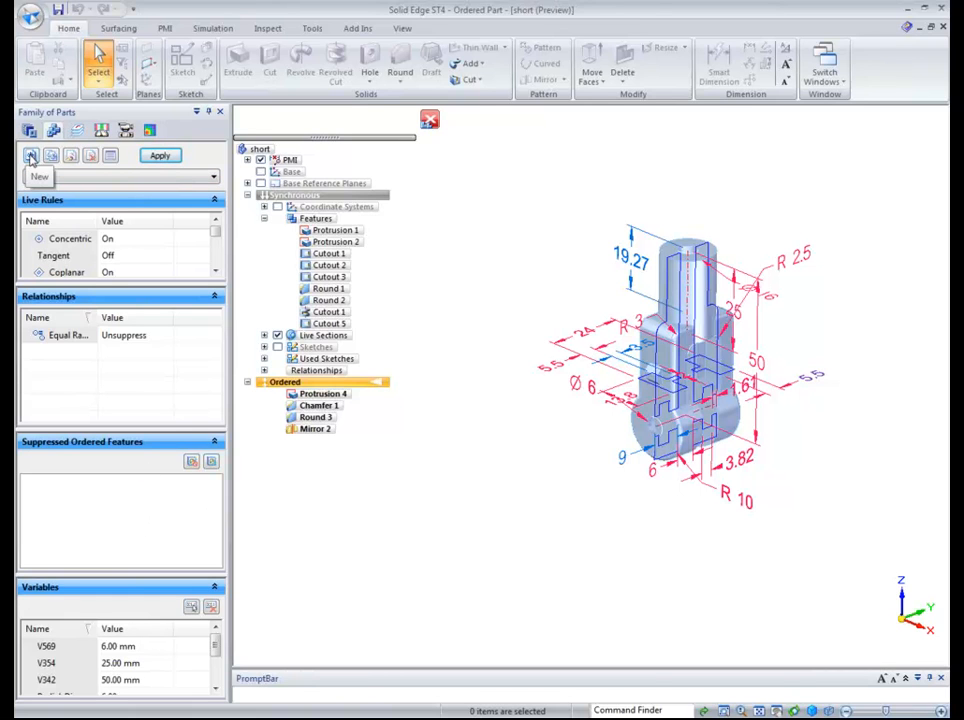
Copy the long member as a new member called NEW in the Family of Parts table and enlarge the table.
{"action": "left_click", "coordinate": [110, 157]}
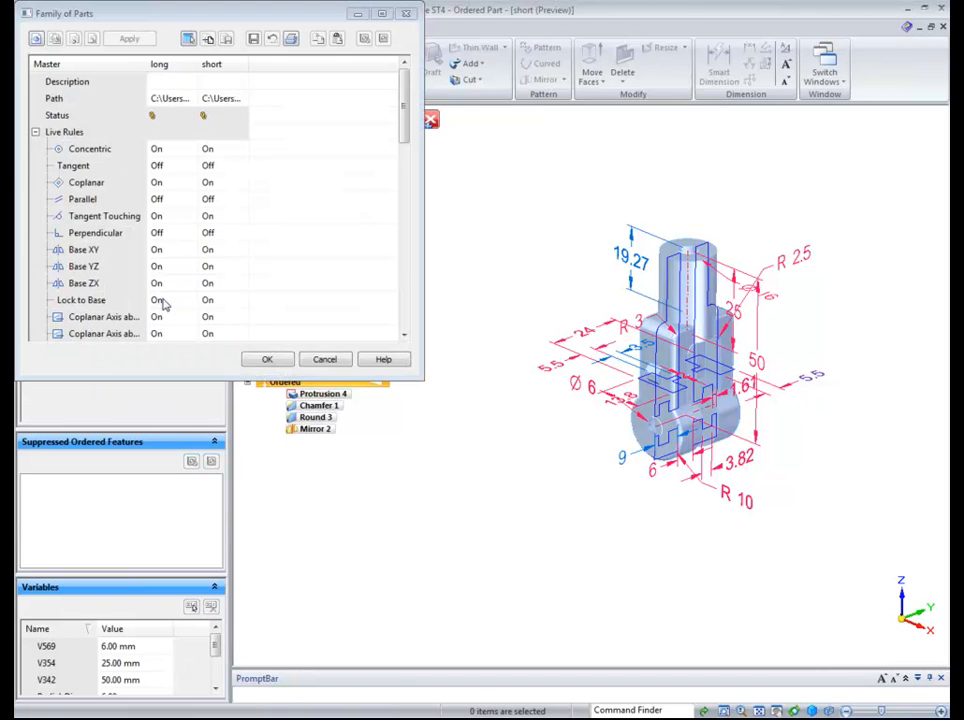
{"action": "left_click", "coordinate": [174, 65]}
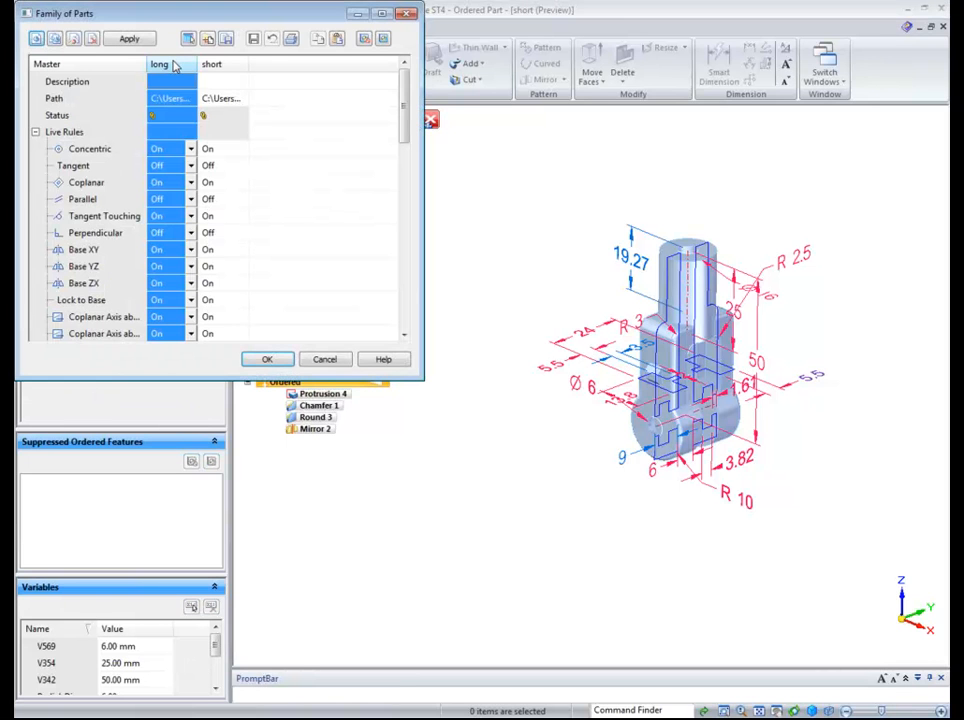
{"action": "left_click", "coordinate": [55, 39]}
{"action": "type", "text": "NEW"}
{"action": "key", "text": "Return"}
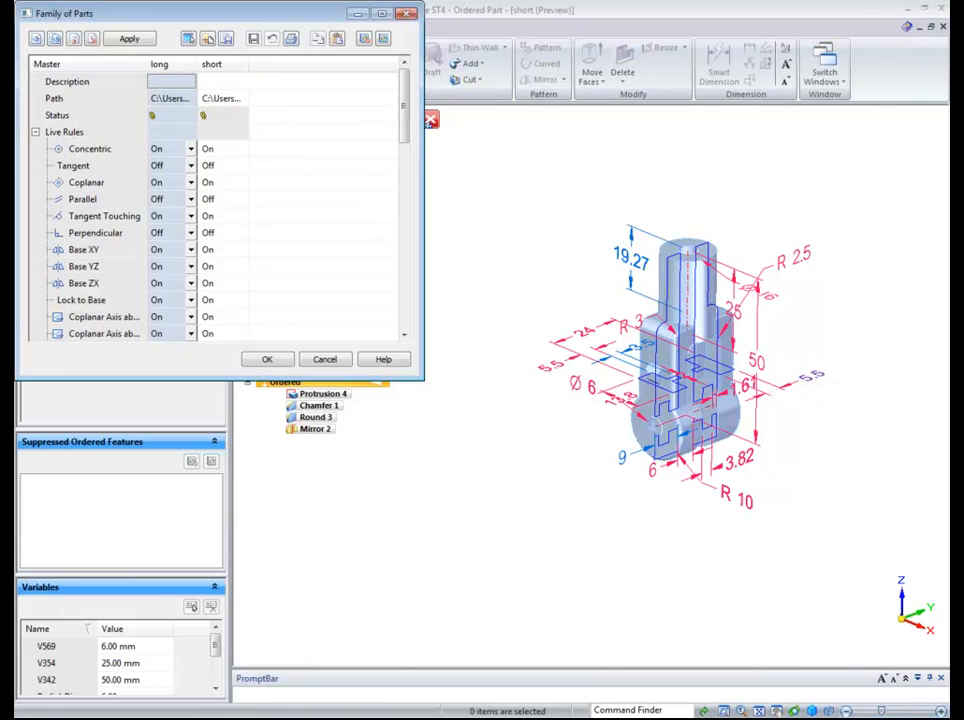
{"action": "left_click_drag", "start_coordinate": [222, 64], "coordinate": [300, 68]}
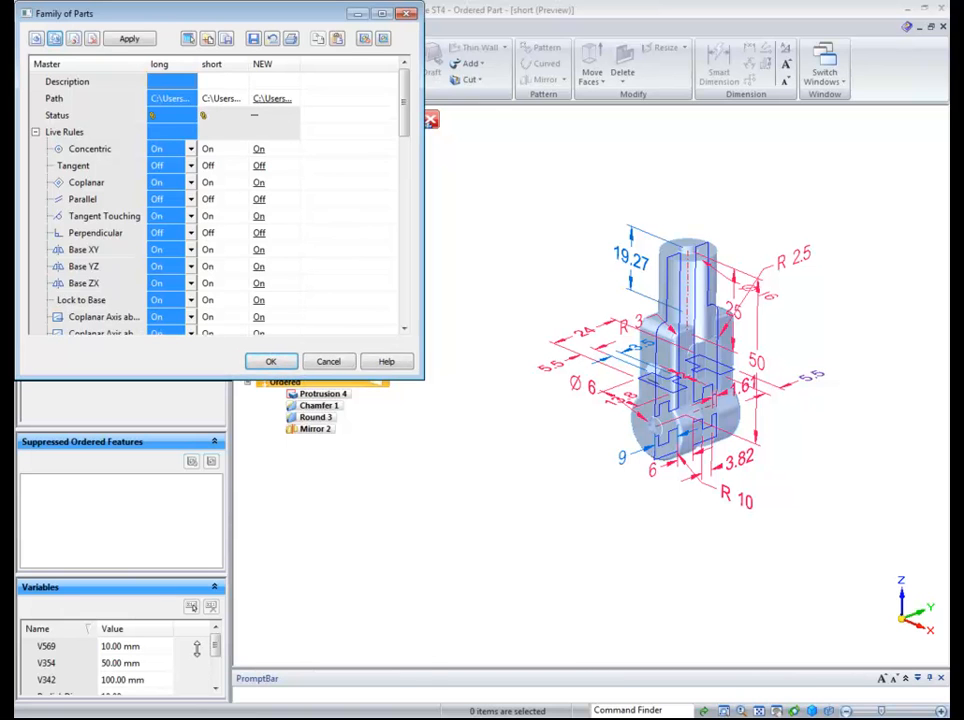
{"action": "left_click_drag", "start_coordinate": [215, 378], "coordinate": [196, 711]}
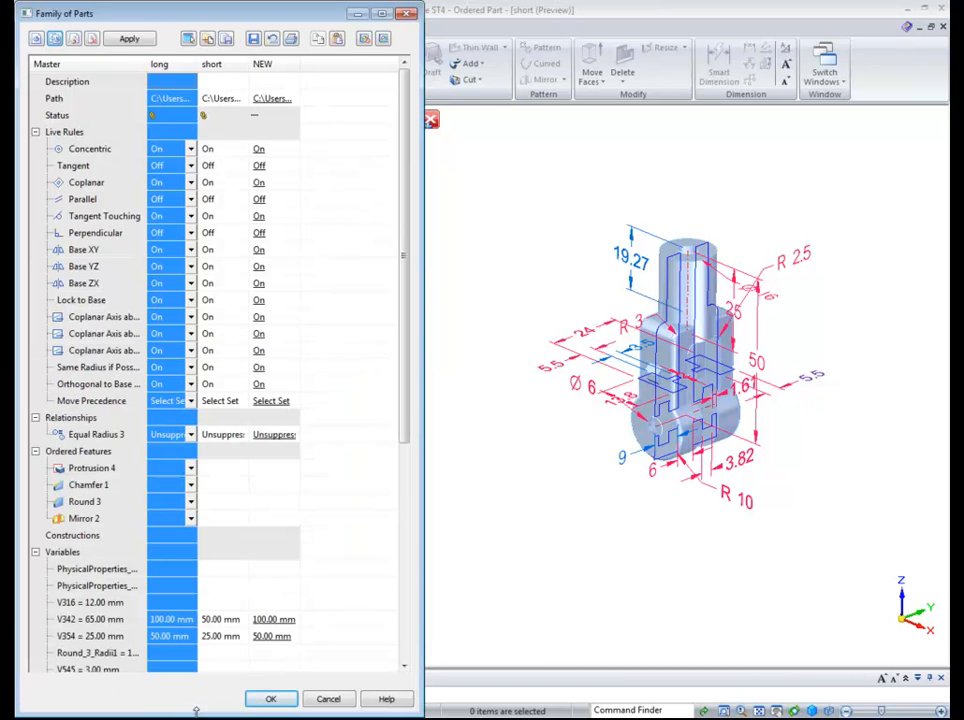
Suppress the ordered features Chamfer 1 and Mirror 2 for the NEW member.
{"action": "left_click", "coordinate": [283, 484]}
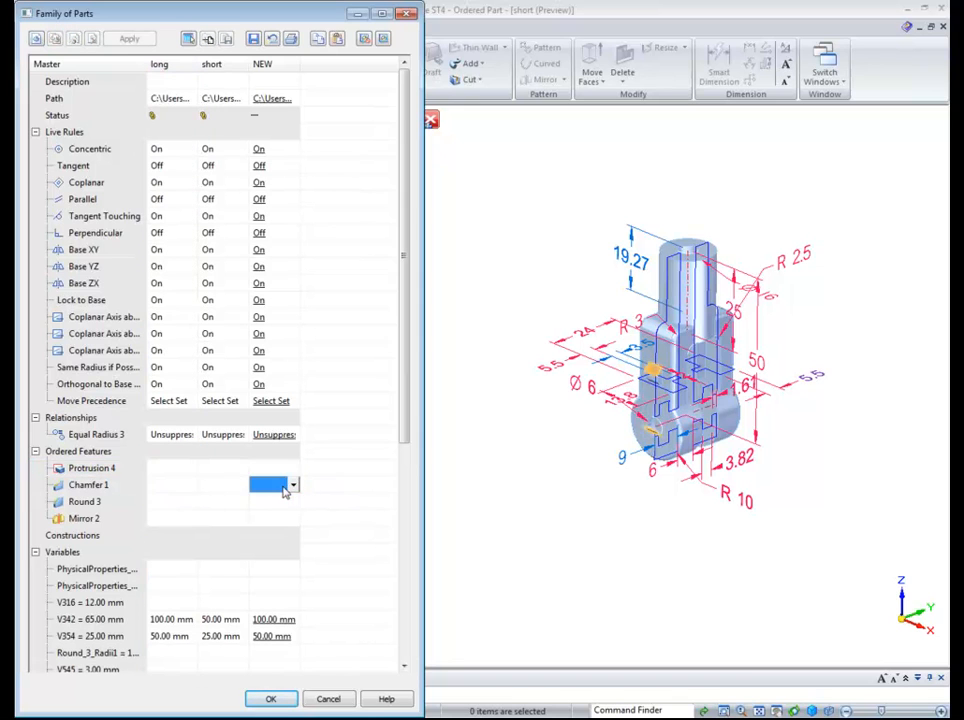
{"action": "left_click", "coordinate": [293, 485]}
{"action": "left_click", "coordinate": [286, 500]}
{"action": "left_click", "coordinate": [286, 518]}
{"action": "left_click", "coordinate": [293, 518]}
{"action": "left_click", "coordinate": [288, 534]}
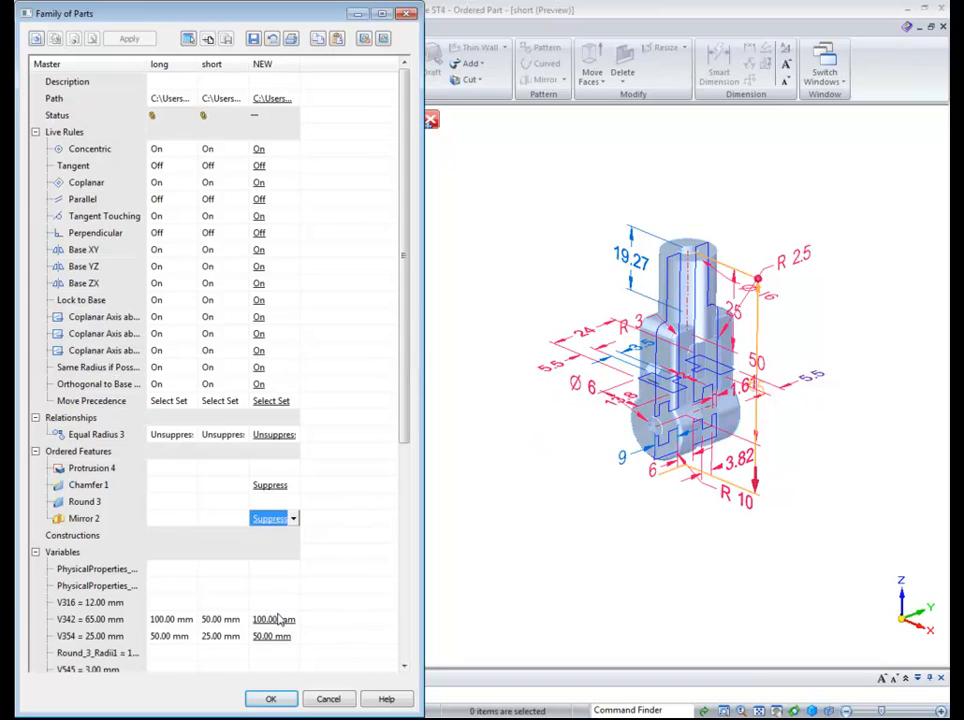
Set the NEW member's variables V342 to 75 mm and V354 to 40 mm.
{"action": "left_click", "coordinate": [278, 620]}
{"action": "type", "text": "75"}
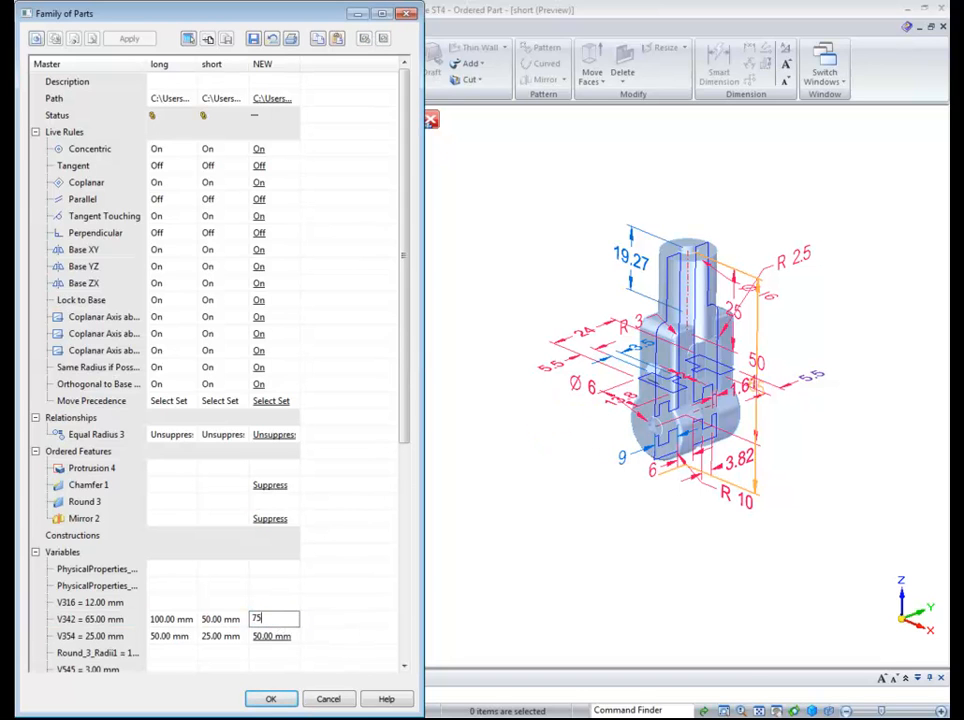
{"action": "key", "text": "Return"}
{"action": "type", "text": "4"}
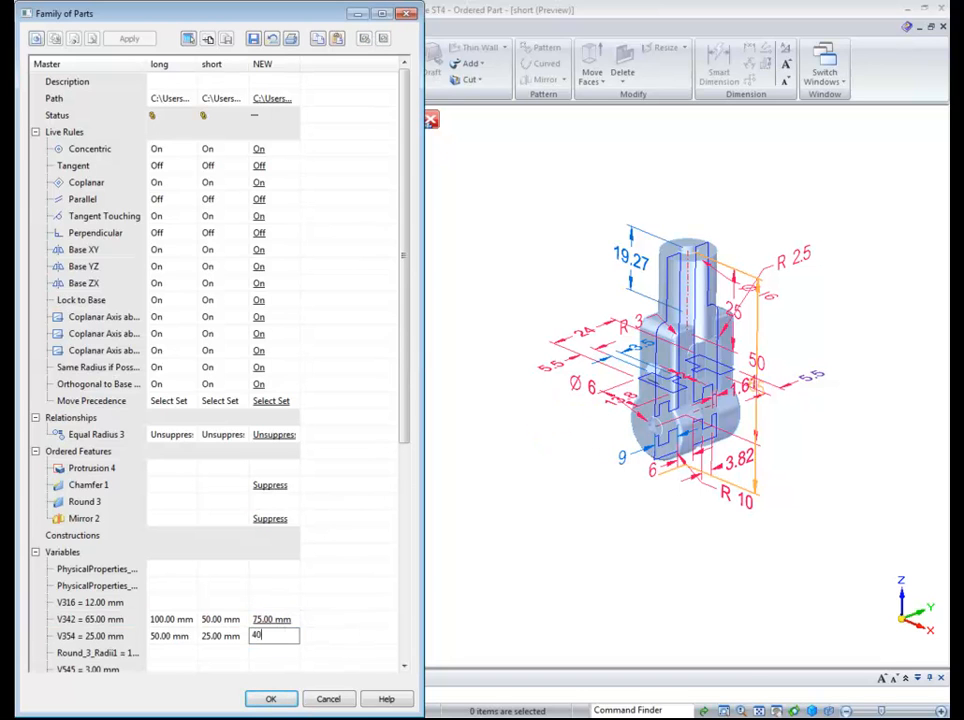
{"action": "type", "text": "0"}
{"action": "key", "text": "Return"}
Set the NEW member's Linear_5 variable to 6 mm and Radial_Diameter_2 to 12 mm.
{"action": "scroll", "coordinate": [333, 617], "scroll_direction": "down", "scroll_amount": 3}
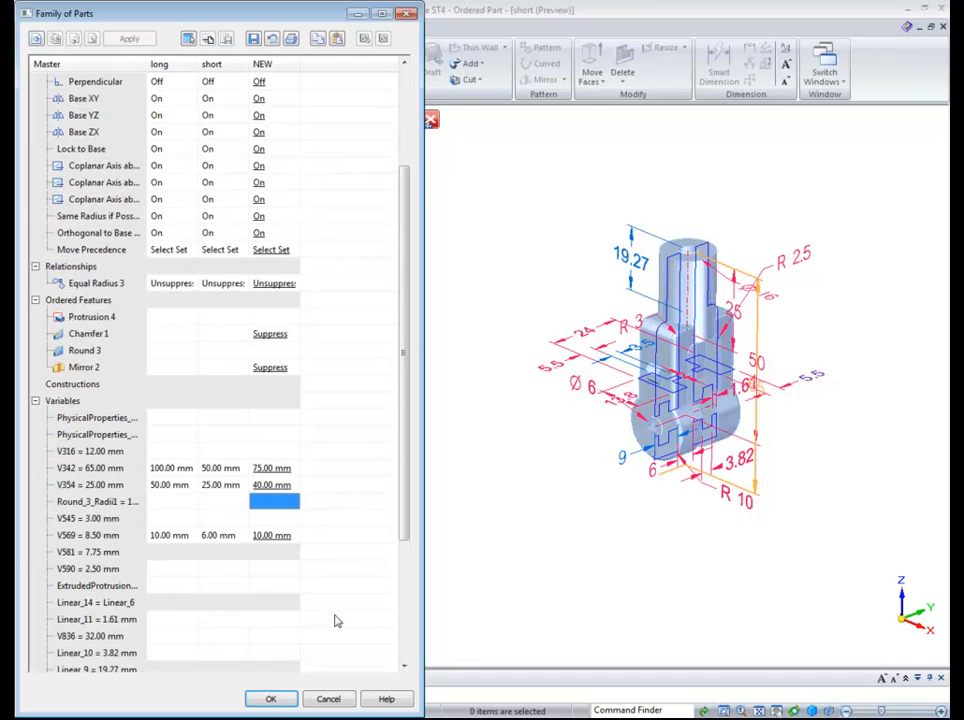
{"action": "scroll", "coordinate": [270, 550], "scroll_direction": "down", "scroll_amount": 3}
{"action": "scroll", "coordinate": [300, 615], "scroll_direction": "down", "scroll_amount": 1}
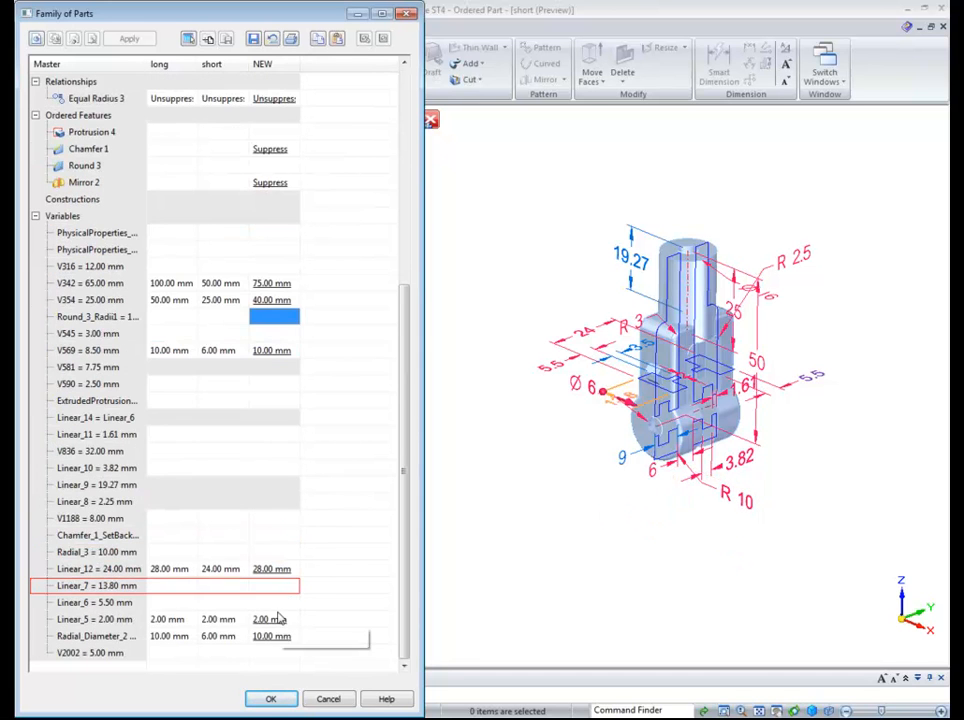
{"action": "left_click", "coordinate": [275, 619]}
{"action": "type", "text": "6"}
{"action": "key", "text": "Return"}
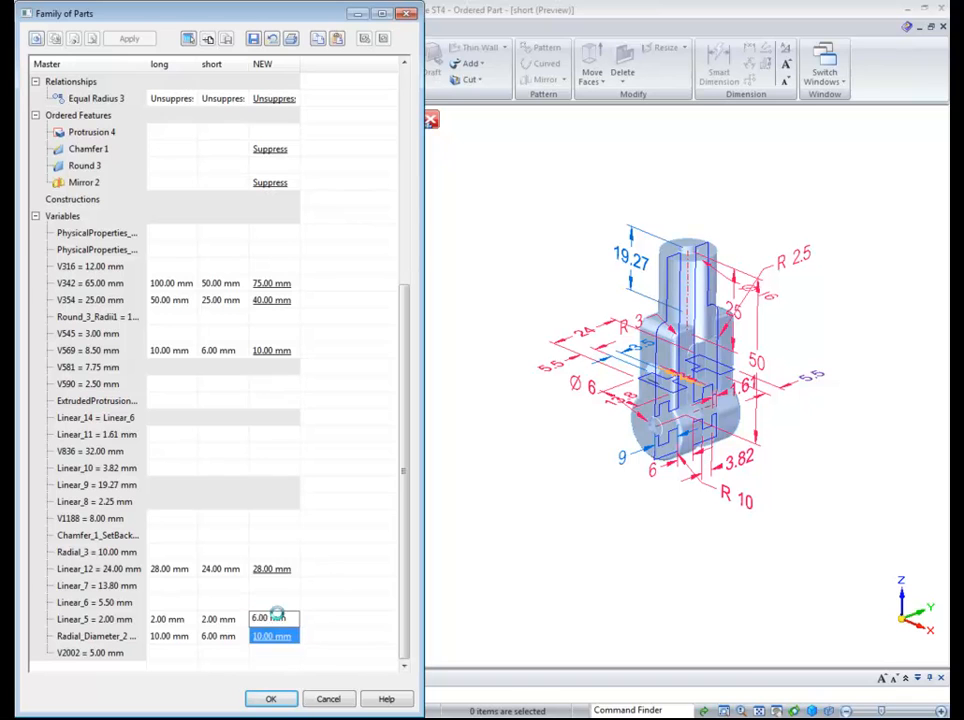
{"action": "type", "text": "12"}
{"action": "key", "text": "Return"}
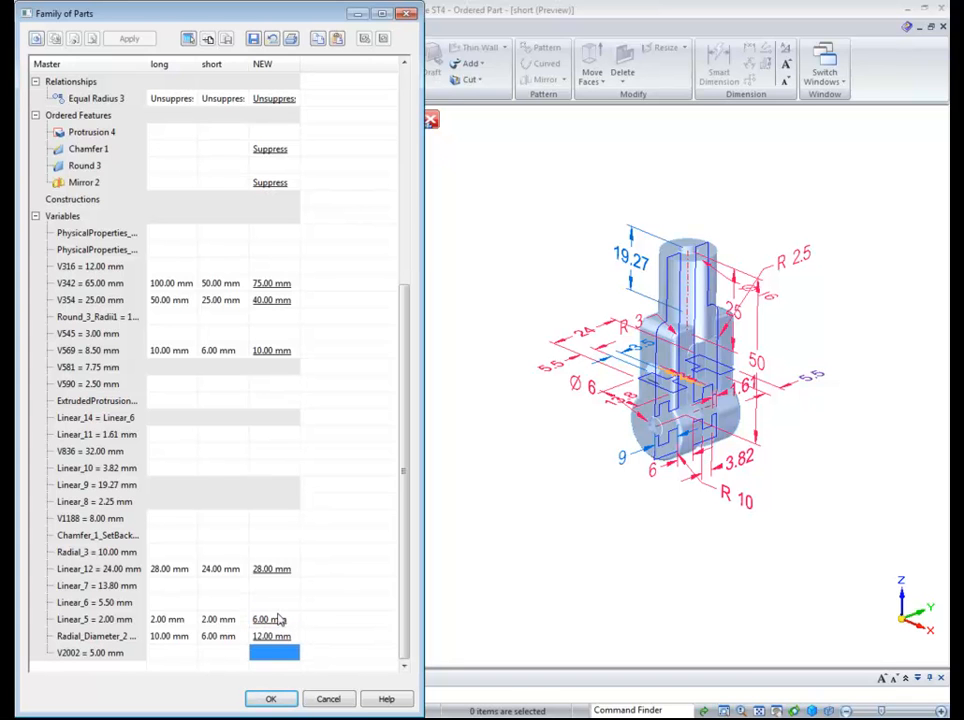
Apply the NEW member with the table changes saved, and return to the master part.
{"action": "left_click_drag", "start_coordinate": [405, 407], "coordinate": [286, 70]}
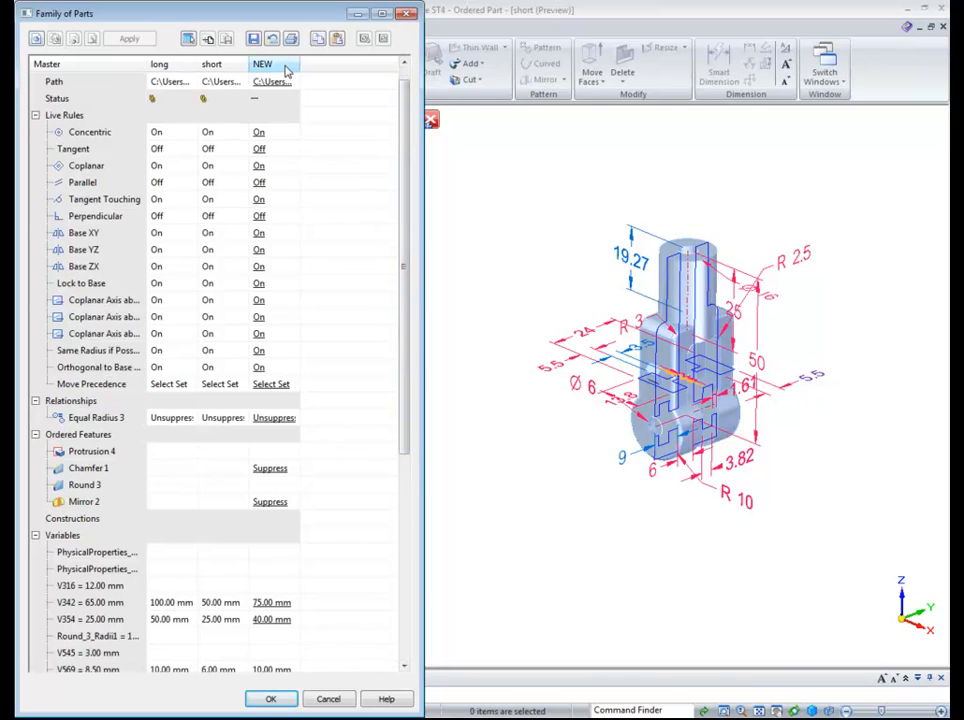
{"action": "left_click", "coordinate": [286, 68]}
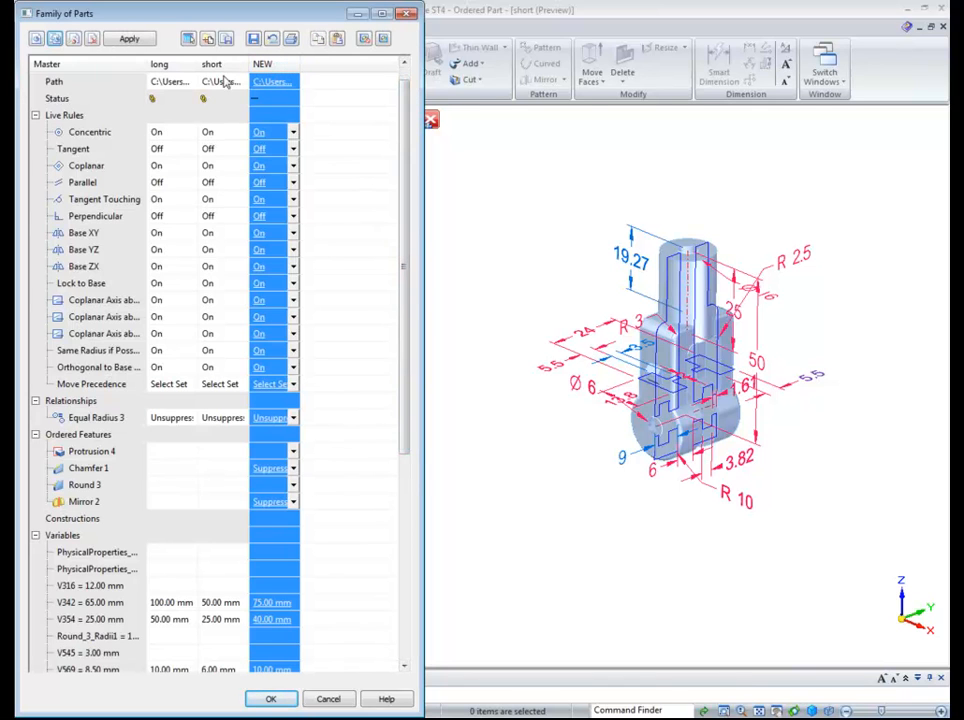
{"action": "left_click", "coordinate": [128, 40]}
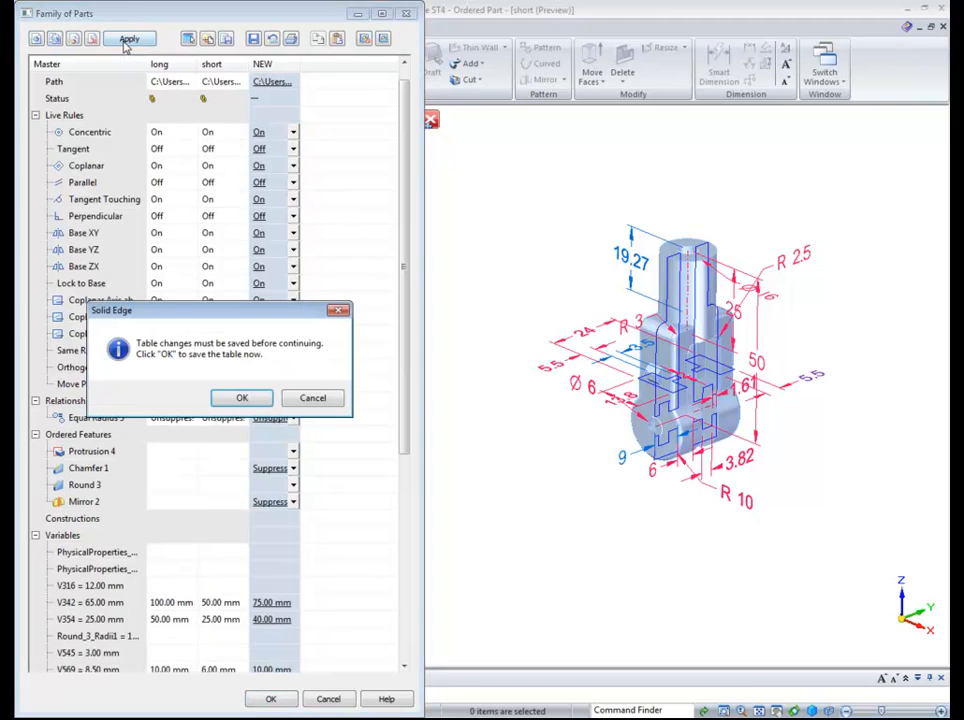
{"action": "left_click", "coordinate": [242, 398]}
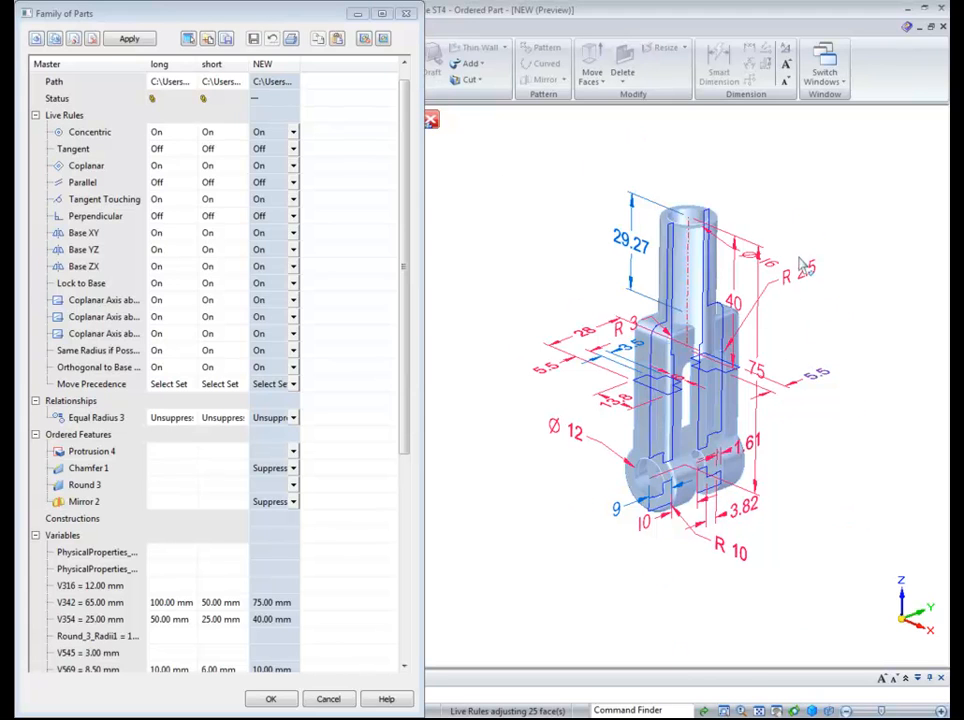
{"action": "left_click", "coordinate": [405, 15]}
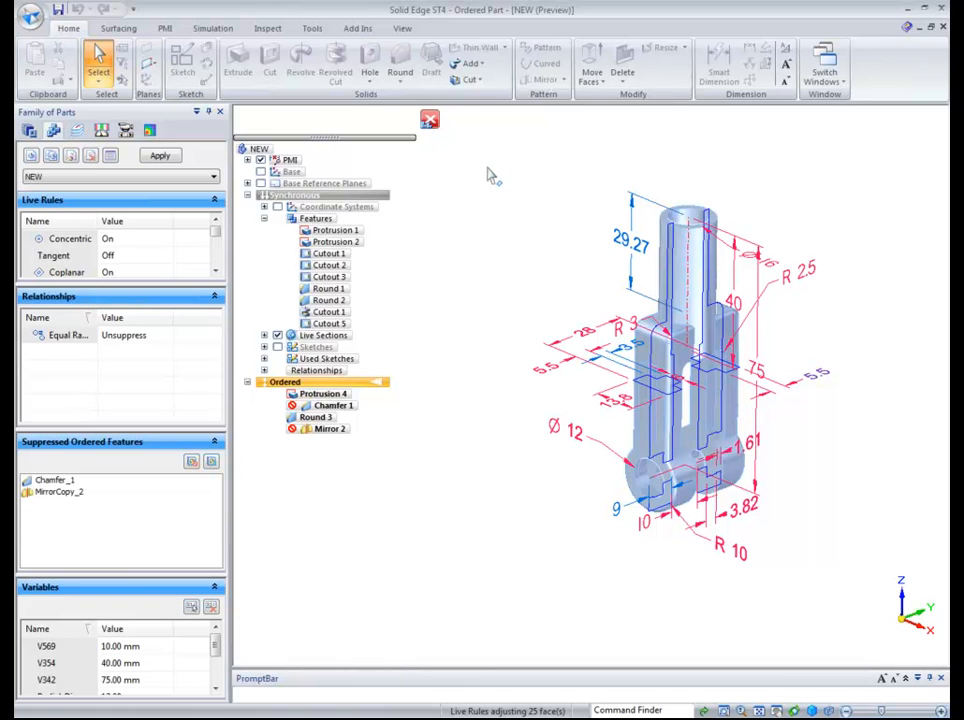
{"action": "left_click", "coordinate": [430, 122]}
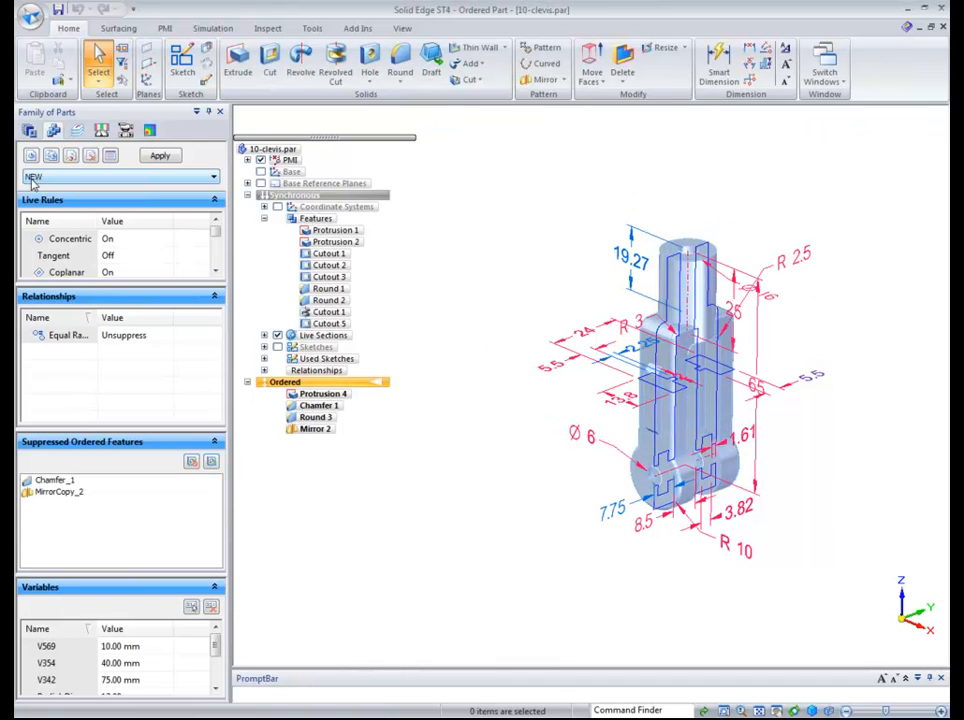
Add Protrusion 4 to the NEW member's suppressed ordered features.
{"action": "left_click", "coordinate": [325, 395]}
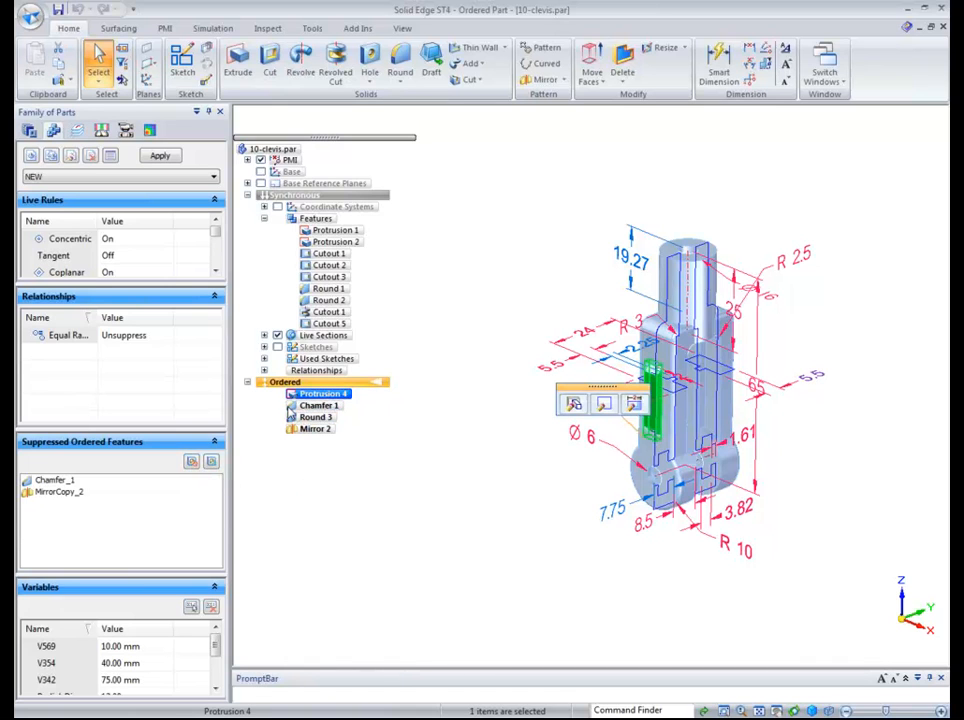
{"action": "left_click", "coordinate": [192, 463]}
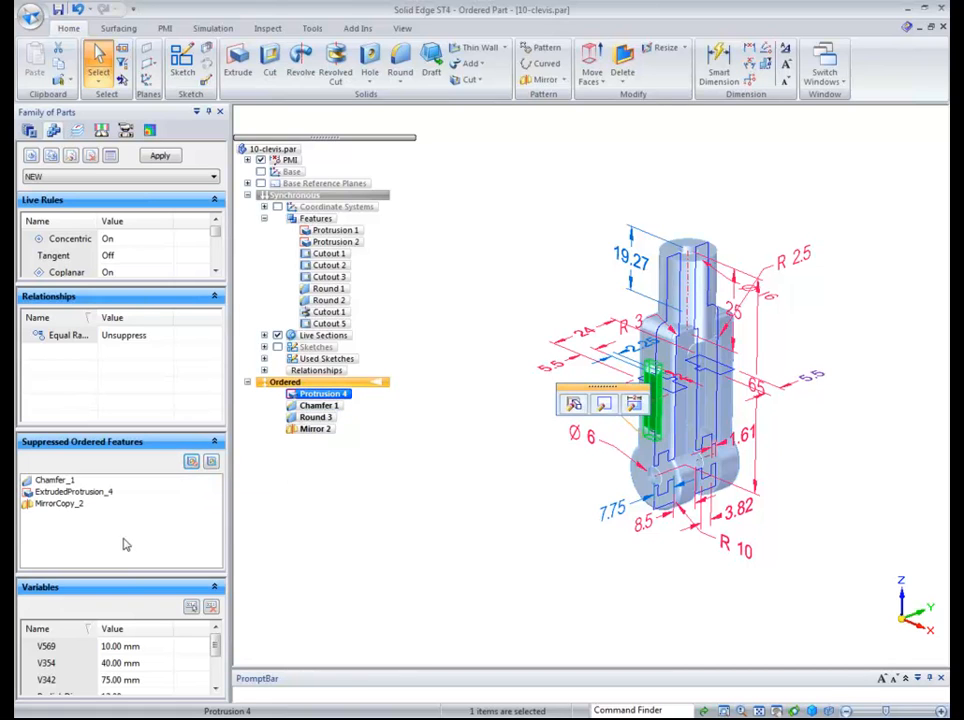
{"action": "left_click", "coordinate": [447, 548]}
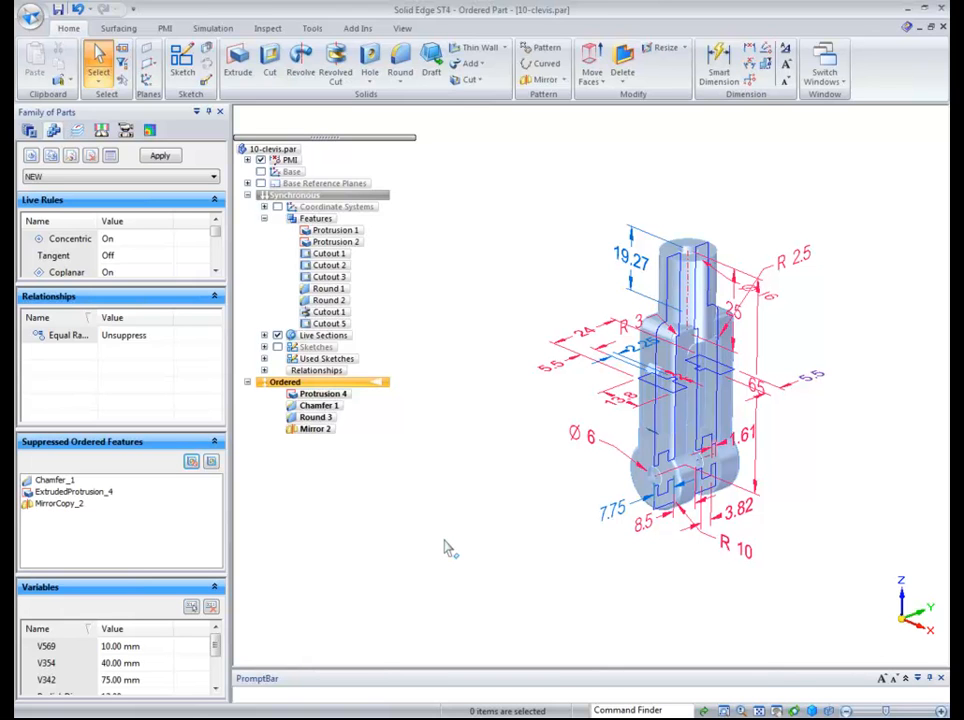
Switch to the PowerPoint slide show and advance to the Alternate Assembly Types slide.
{"action": "key", "text": "alt+Tab"}
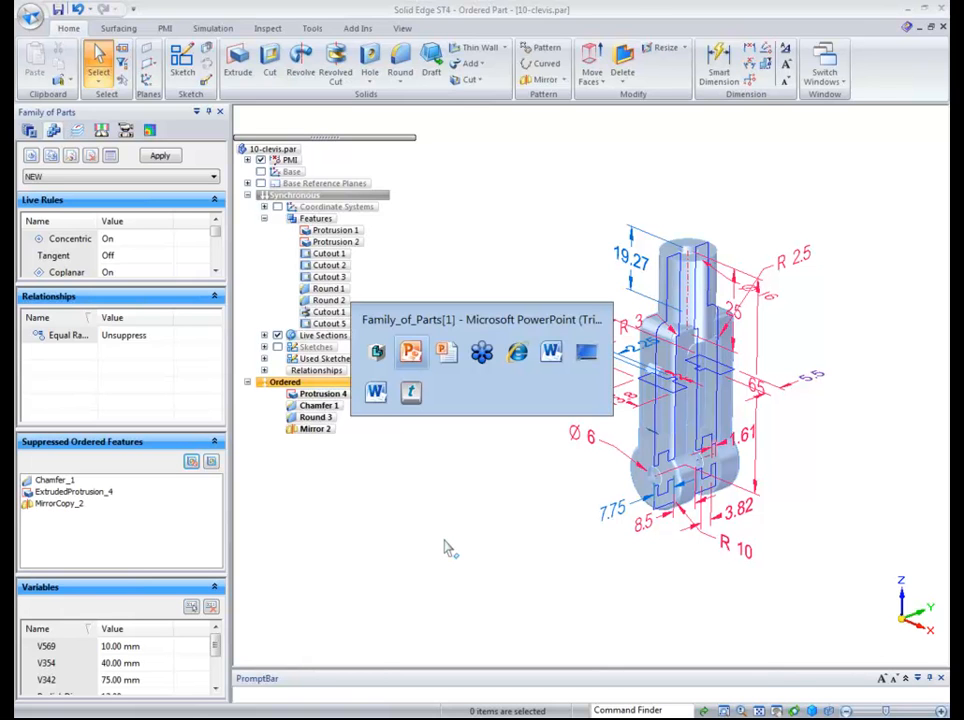
{"action": "key", "text": "alt+Tab"}
{"action": "key", "text": "alt+Tab"}
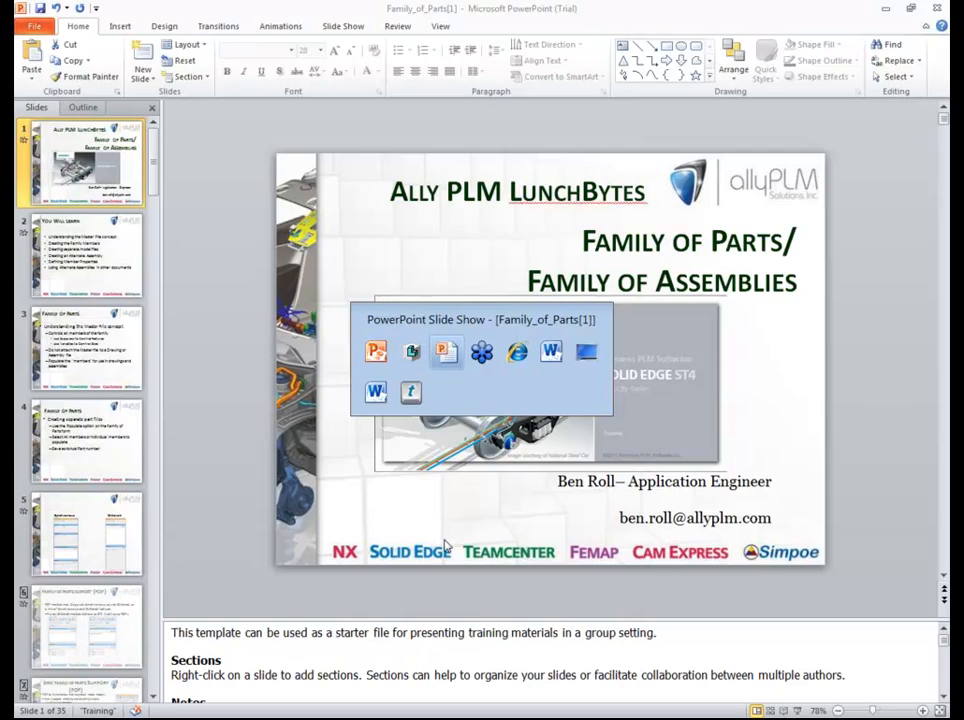
{"action": "key", "text": "Right"}
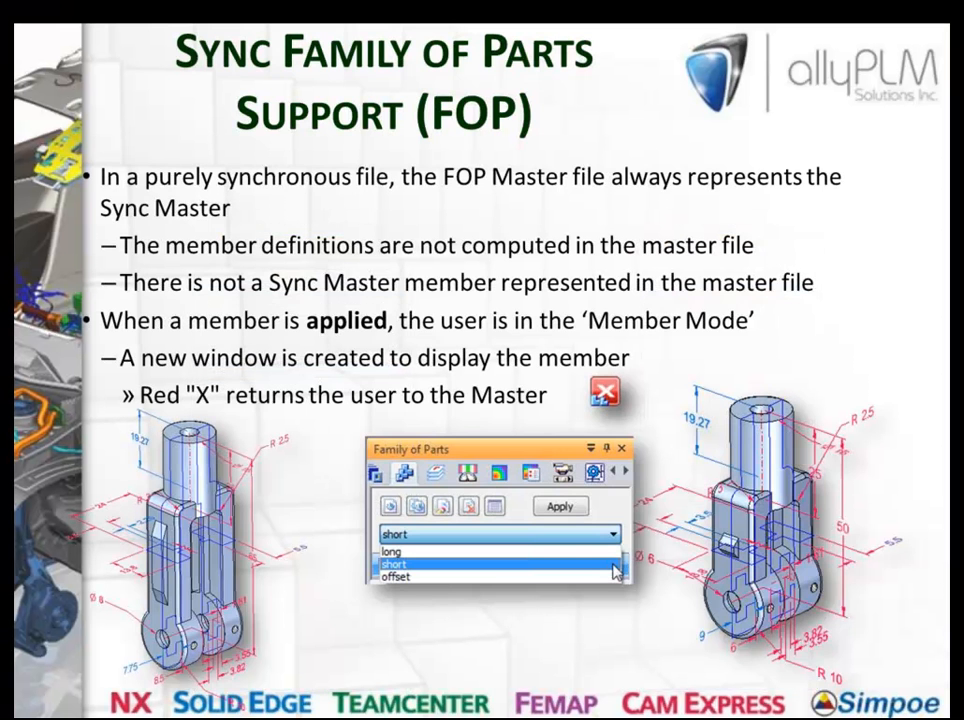
{"action": "key", "text": "Right"}
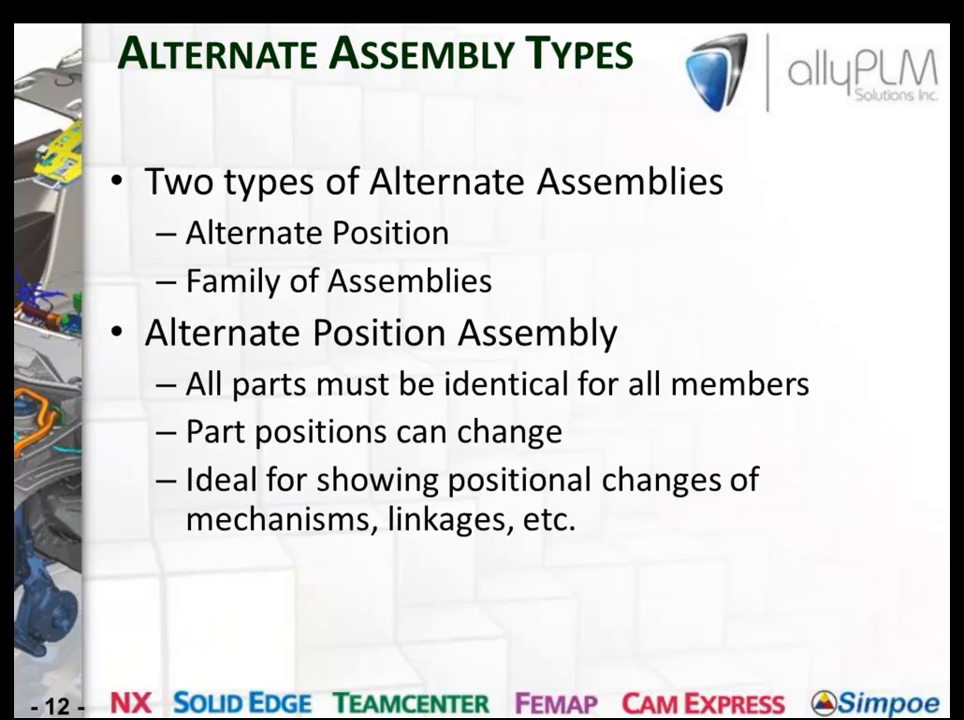
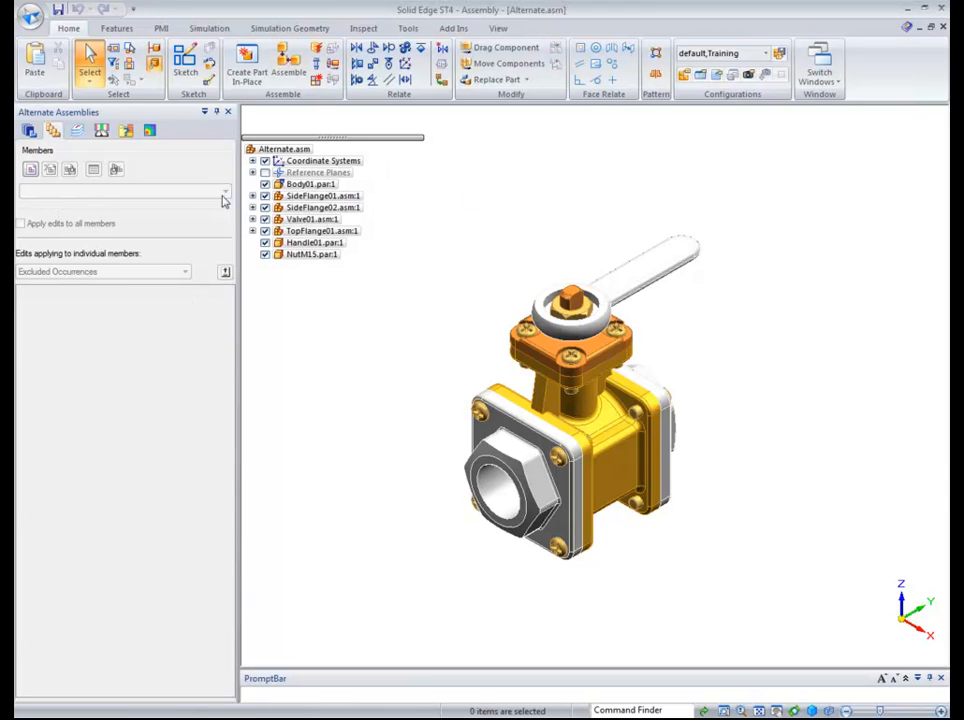
Convert the valve assembly to a Family of Assemblies, naming the current member Default Type 1 Open and the new member Type 1 Closed.
{"action": "left_click", "coordinate": [31, 171]}
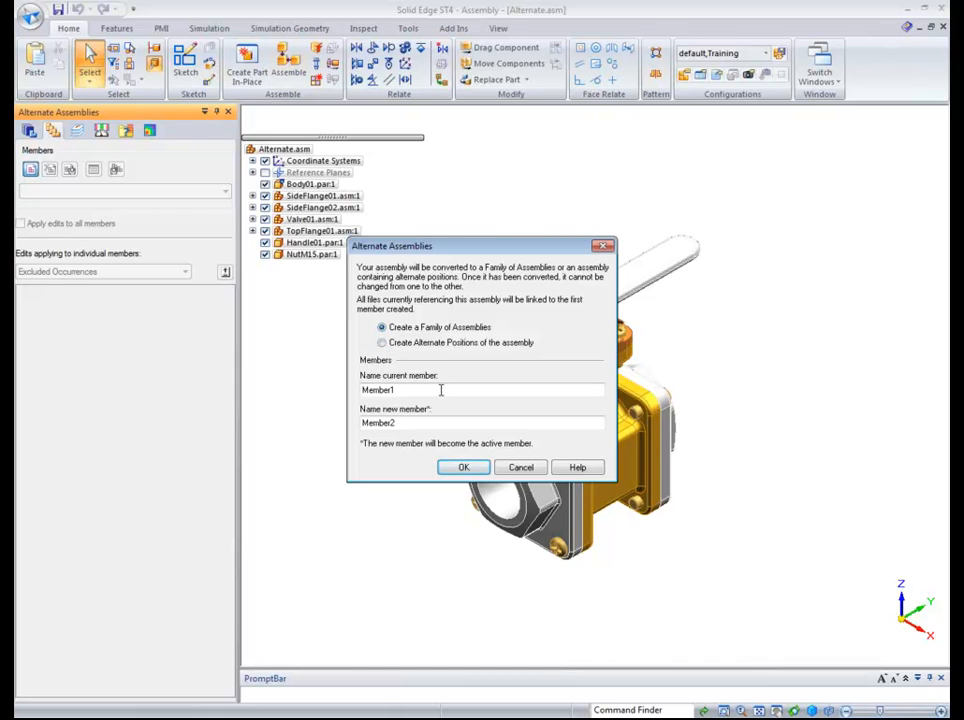
{"action": "left_click_drag", "start_coordinate": [441, 391], "coordinate": [165, 409]}
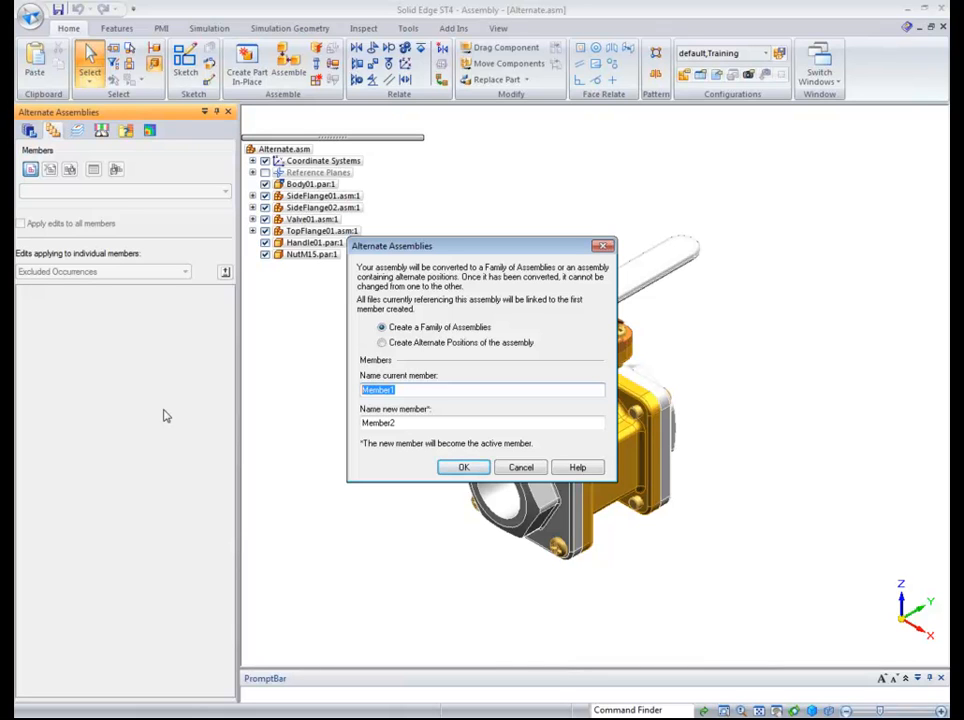
{"action": "type", "text": "Default Type 1 Open"}
{"action": "key", "text": "Tab"}
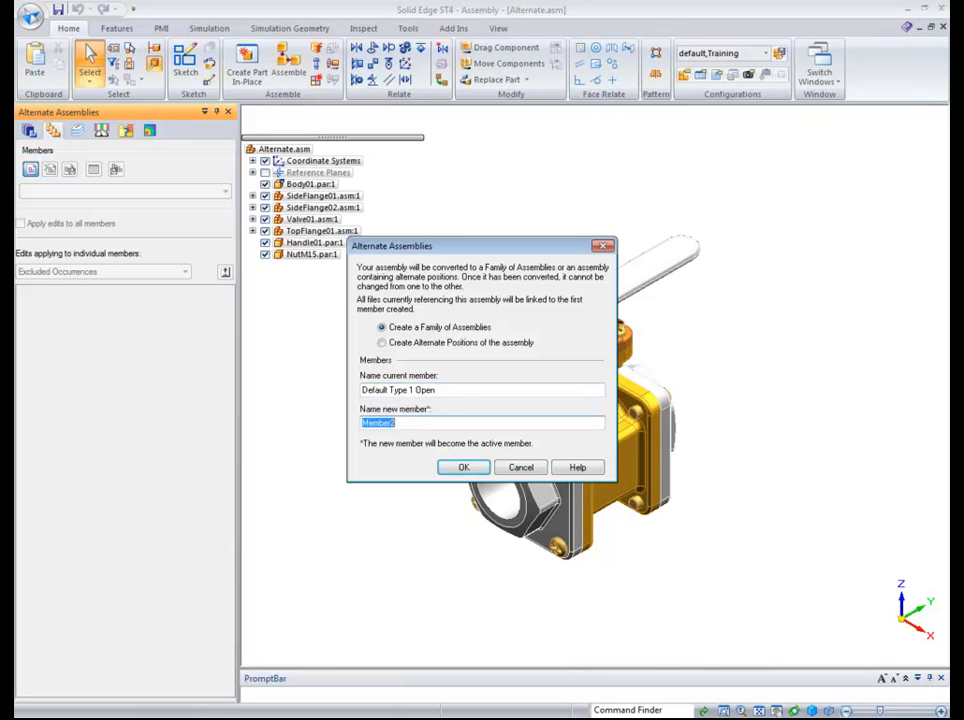
{"action": "type", "text": "Type 1 Closed"}
{"action": "key", "text": "Return"}
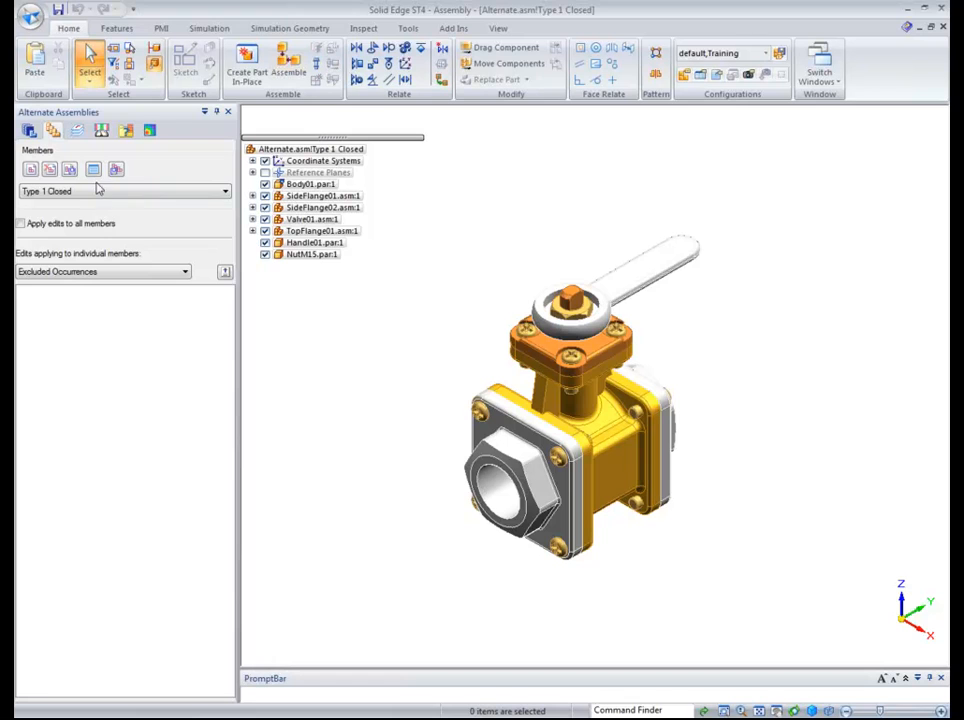
Add the ValveAngle variable from the variable table to the Type 1 Closed member's Member Variables edits.
{"action": "left_click", "coordinate": [97, 192]}
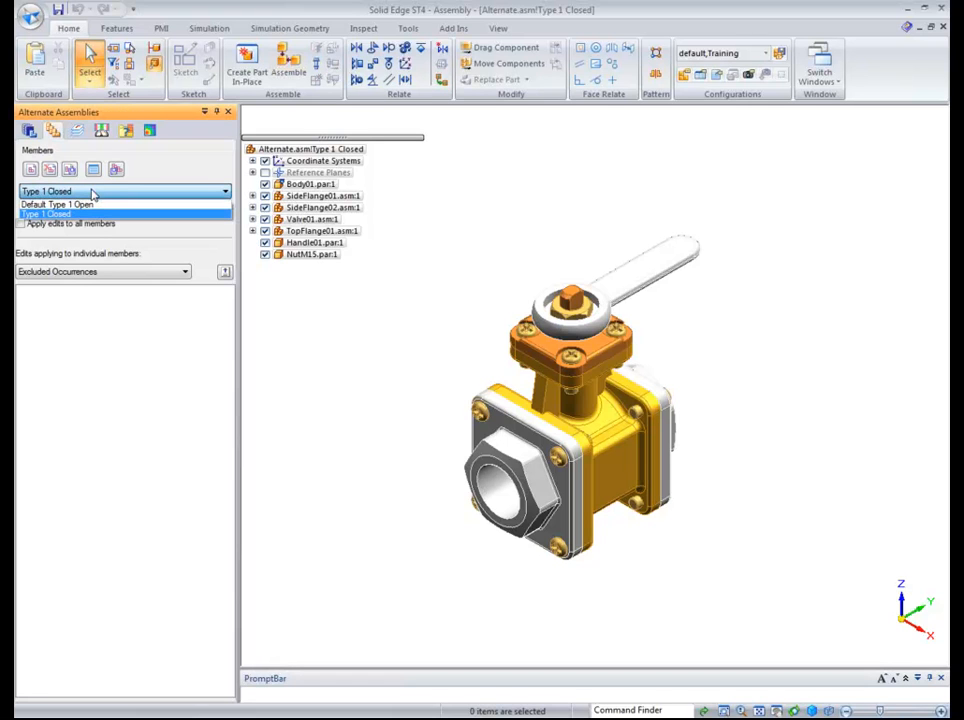
{"action": "left_click", "coordinate": [95, 213]}
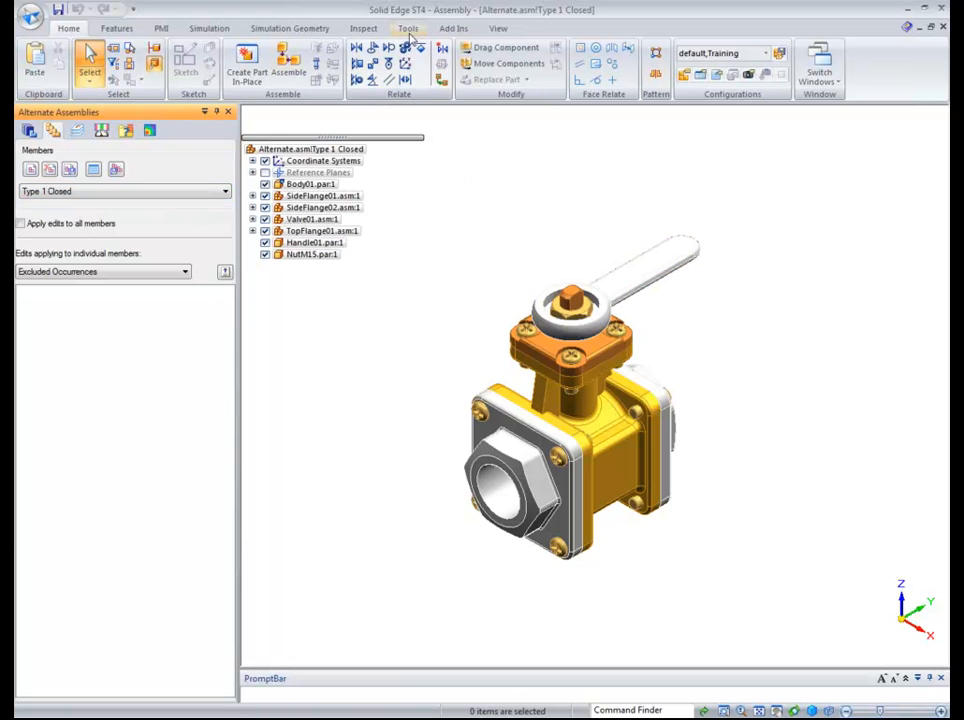
{"action": "left_click", "coordinate": [185, 272]}
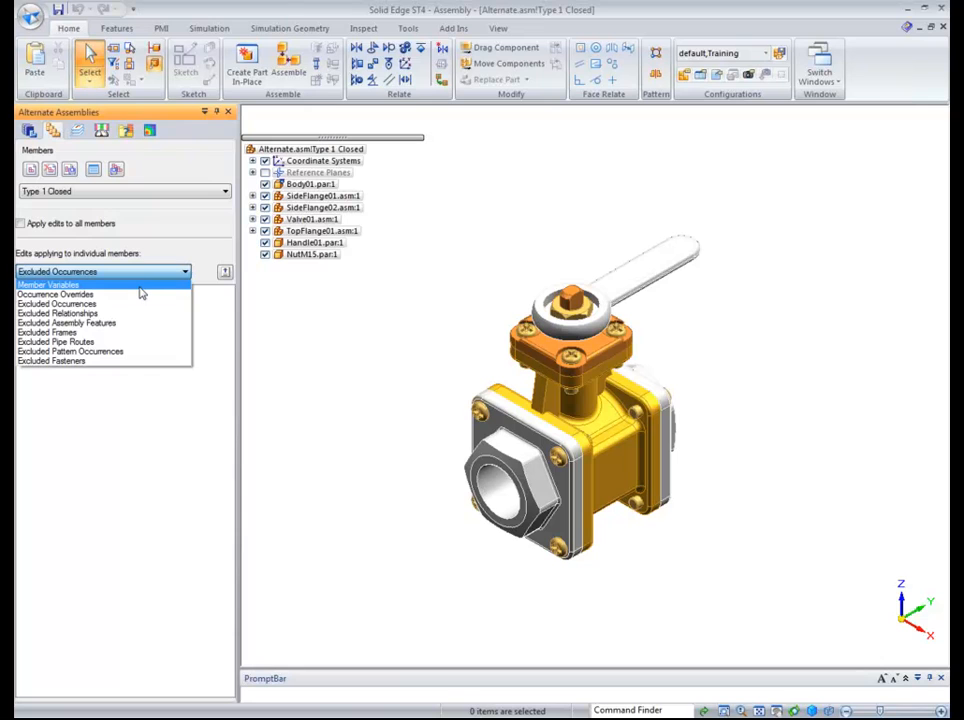
{"action": "left_click", "coordinate": [140, 286]}
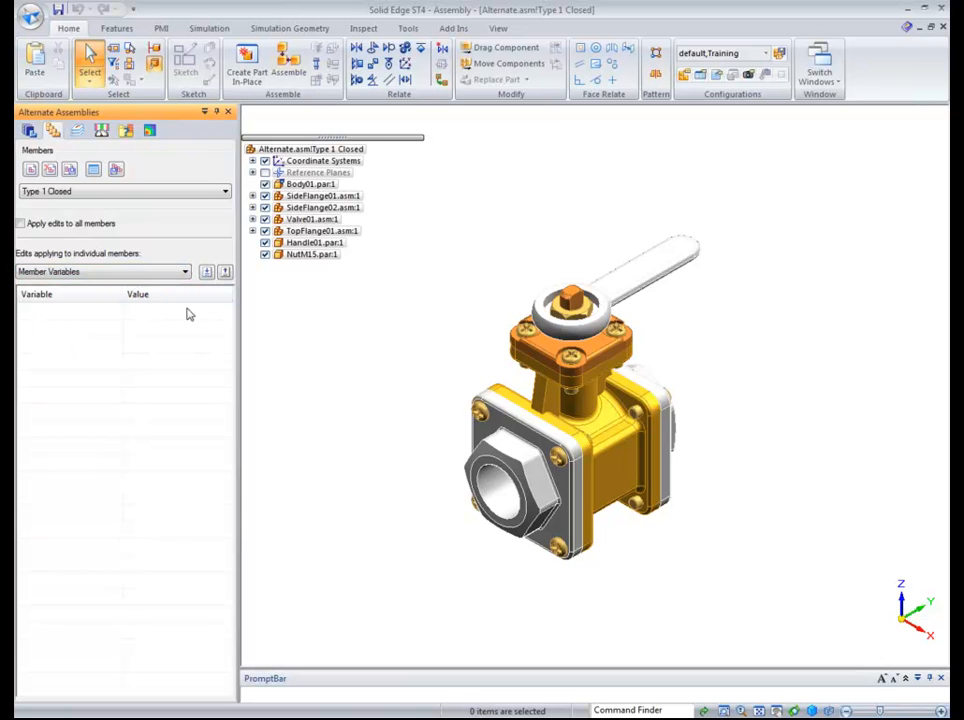
{"action": "left_click", "coordinate": [407, 29]}
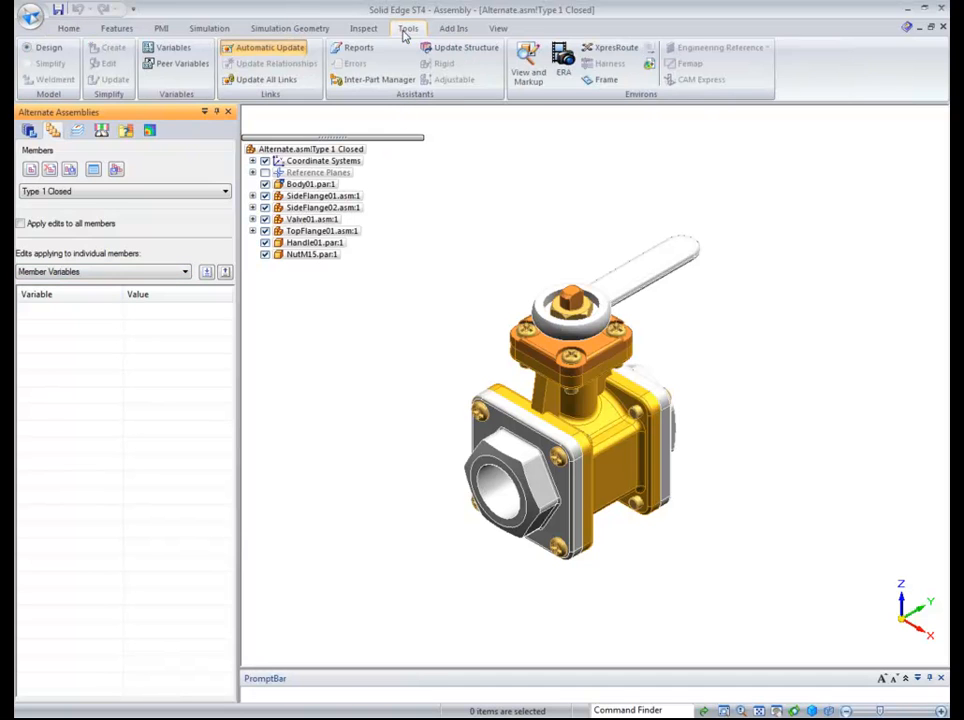
{"action": "left_click", "coordinate": [168, 50]}
{"action": "left_click_drag", "start_coordinate": [652, 129], "coordinate": [641, 209]}
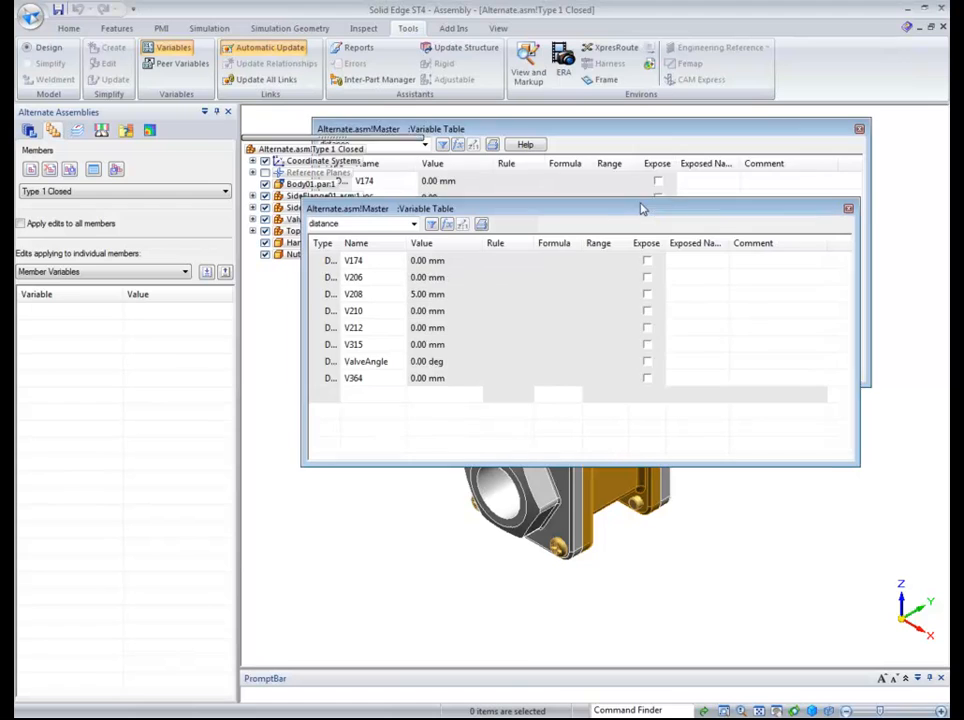
{"action": "left_click", "coordinate": [380, 366]}
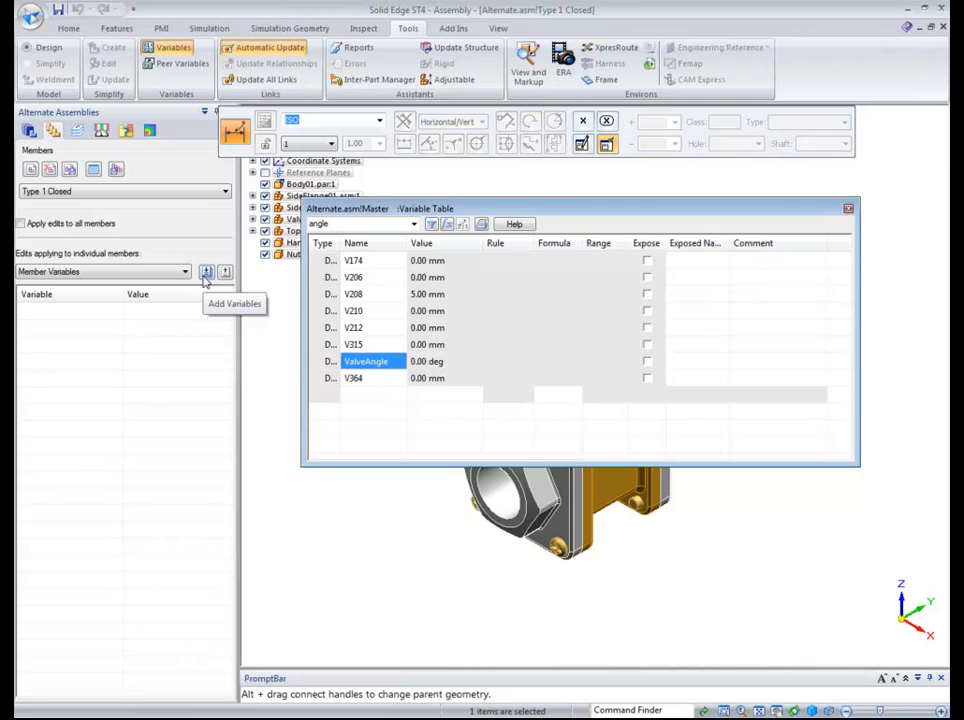
{"action": "left_click", "coordinate": [206, 274]}
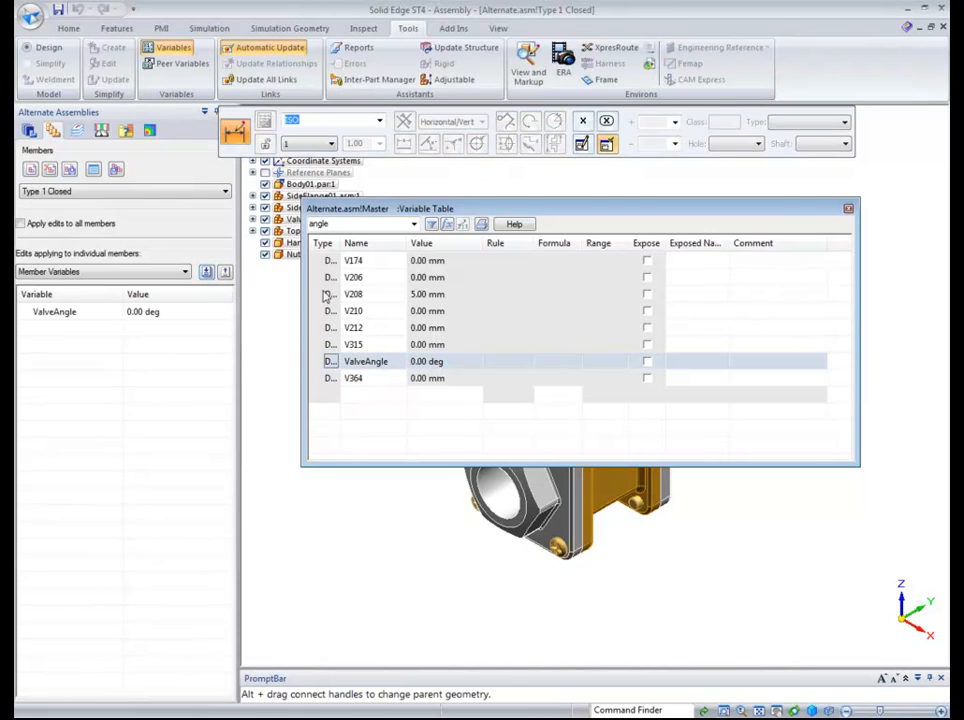
{"action": "left_click", "coordinate": [848, 208]}
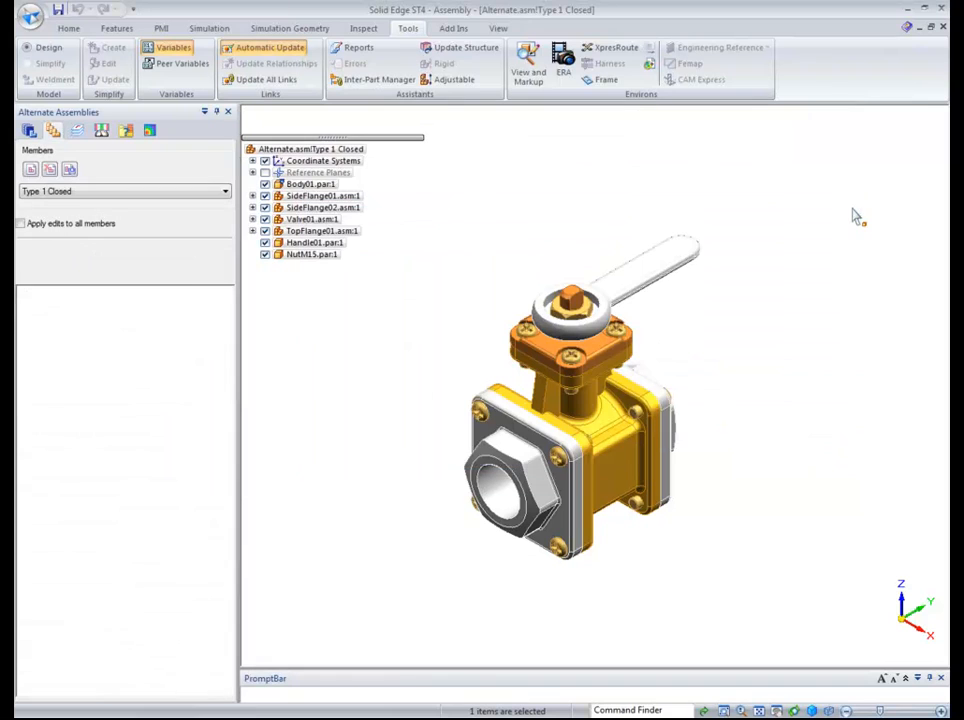
Set the ValveAngle variable of the Type 1 Closed member to 90 degrees.
{"action": "left_click", "coordinate": [151, 314]}
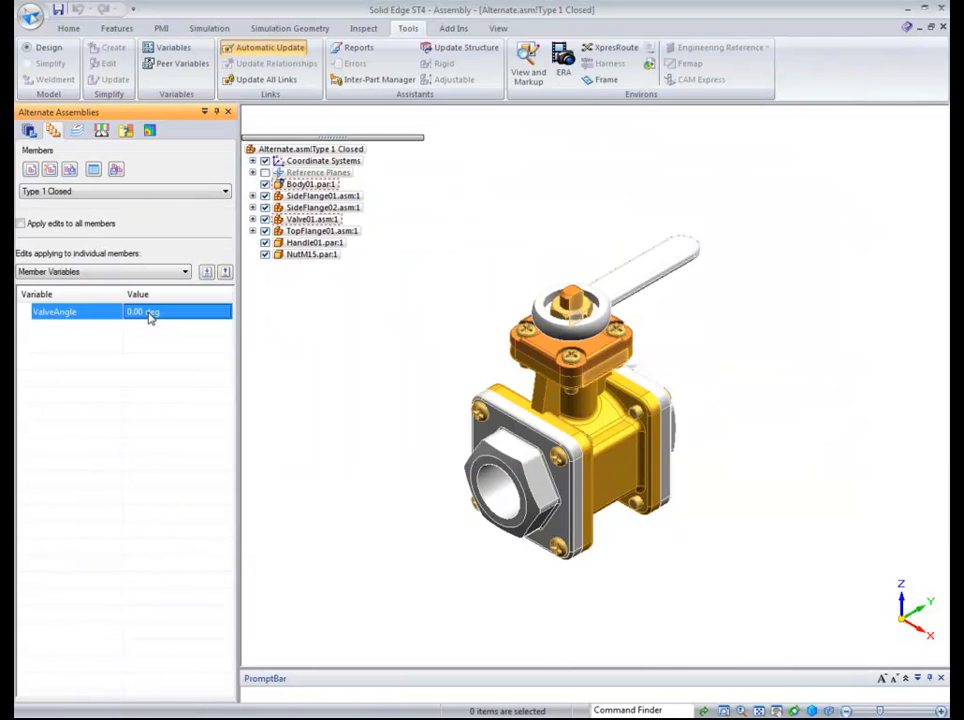
{"action": "left_click", "coordinate": [151, 314]}
{"action": "type", "text": "90"}
{"action": "key", "text": "Return"}
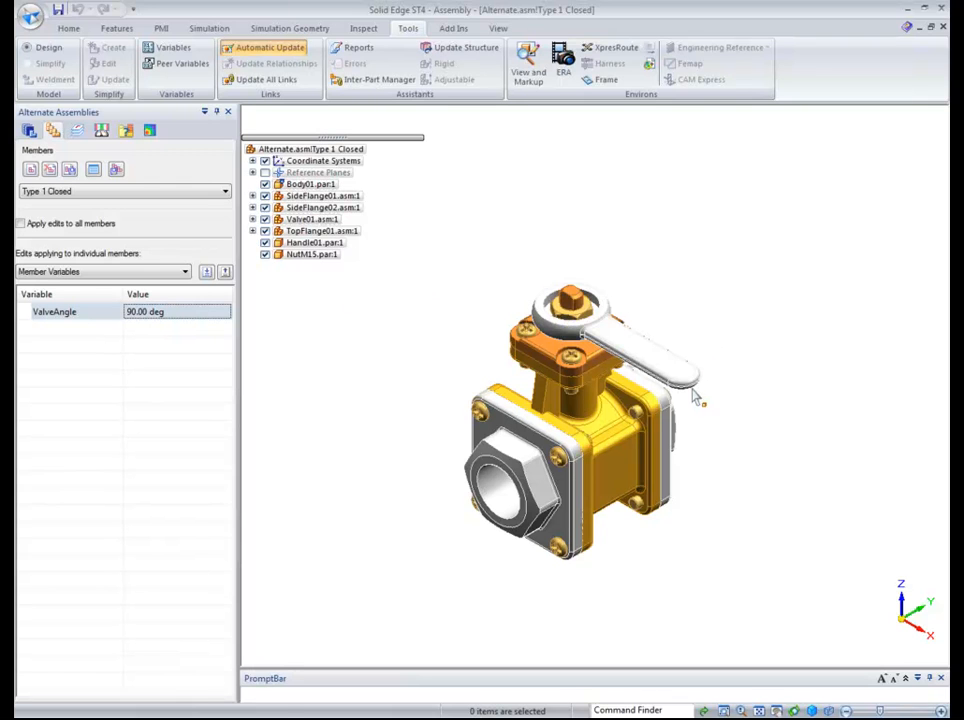
Activate the Default Type 1 Open member to compare its handle position, and return to Type 1 Closed.
{"action": "left_click", "coordinate": [129, 193]}
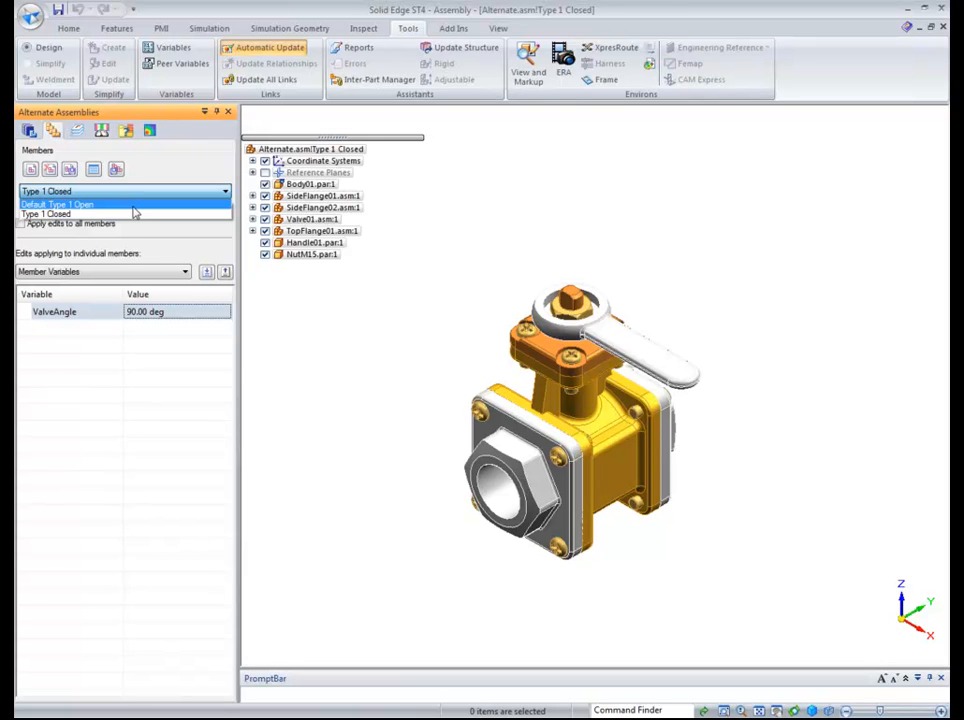
{"action": "left_click", "coordinate": [134, 205]}
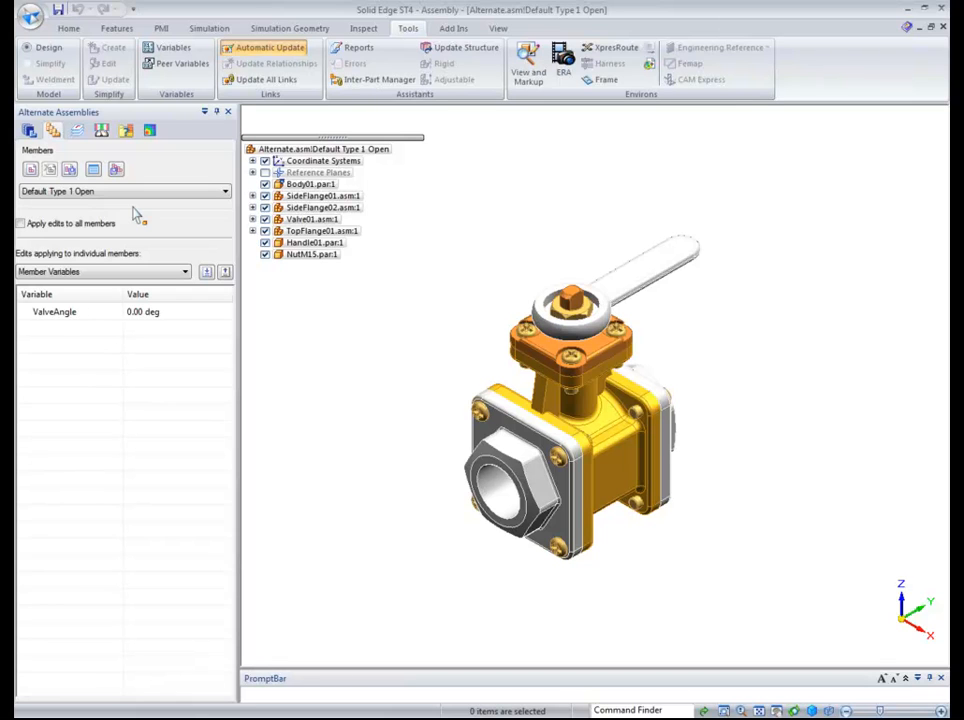
{"action": "left_click", "coordinate": [40, 192]}
{"action": "left_click", "coordinate": [40, 206]}
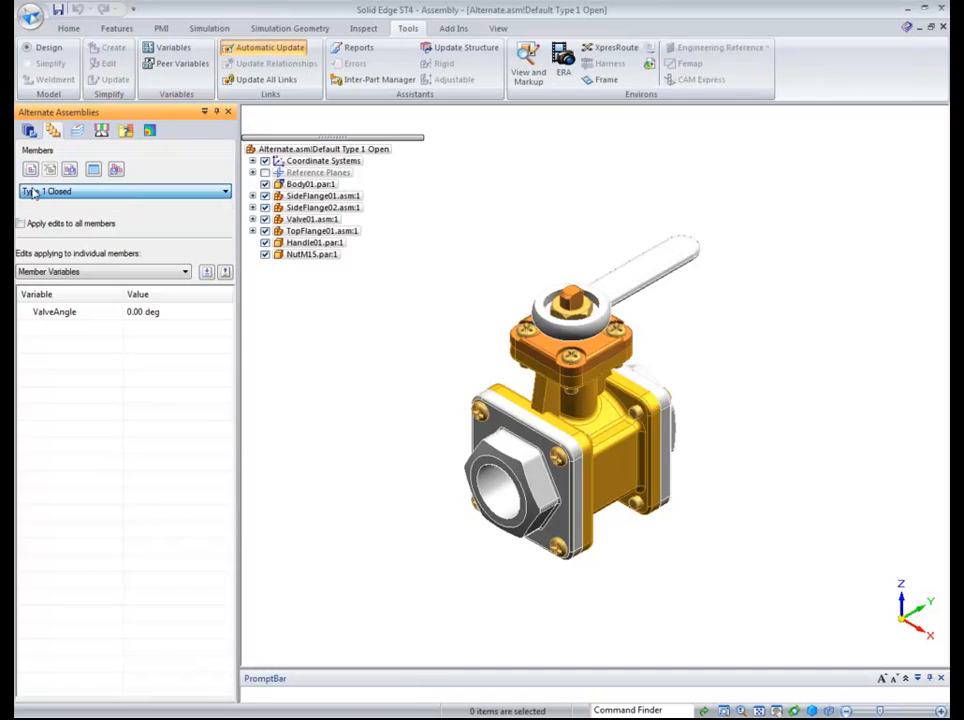
Create a new assembly family member named Type 2 Open.
{"action": "left_click", "coordinate": [30, 170]}
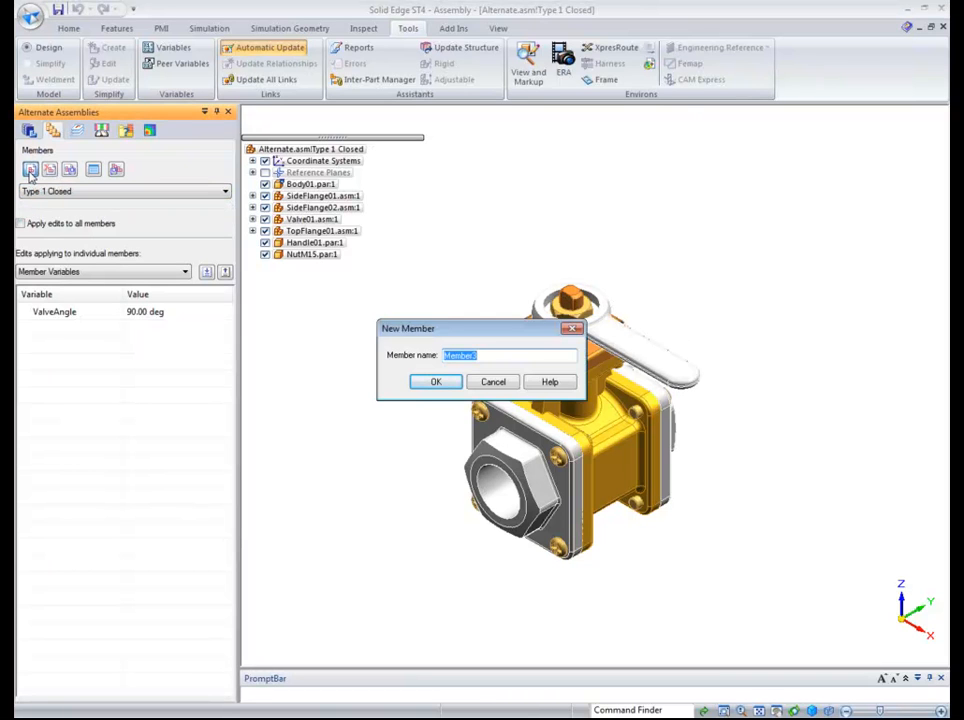
{"action": "type", "text": "Type 2 Open"}
{"action": "key", "text": "Return"}
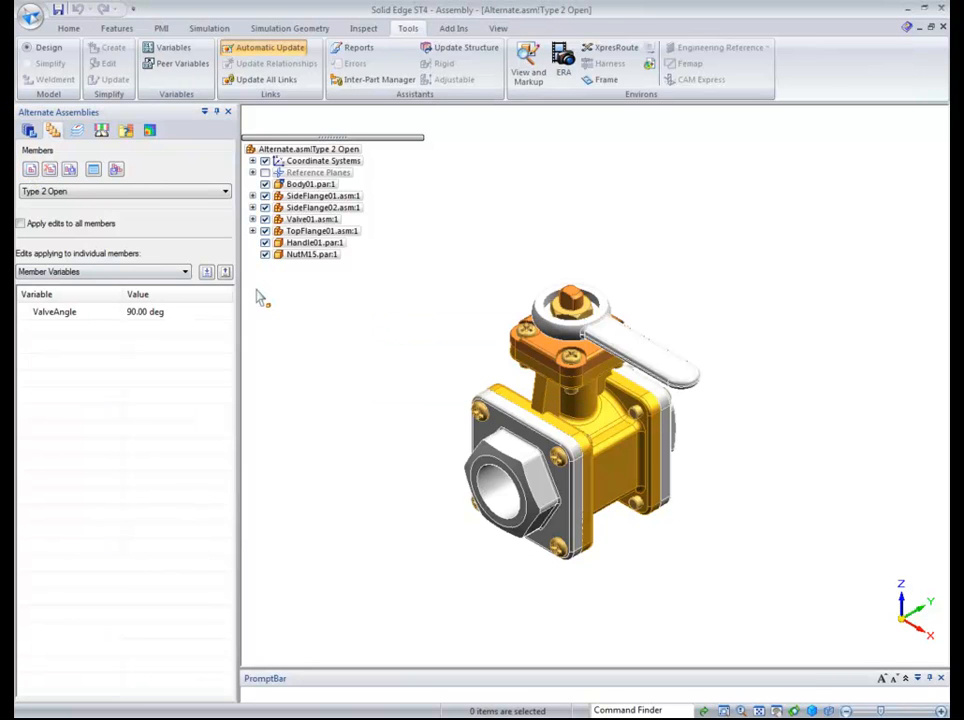
Set the ValveAngle variable of the Type 2 Open member to 0 degrees.
{"action": "left_click", "coordinate": [160, 314]}
{"action": "left_click", "coordinate": [160, 314]}
{"action": "type", "text": "0"}
{"action": "key", "text": "Return"}
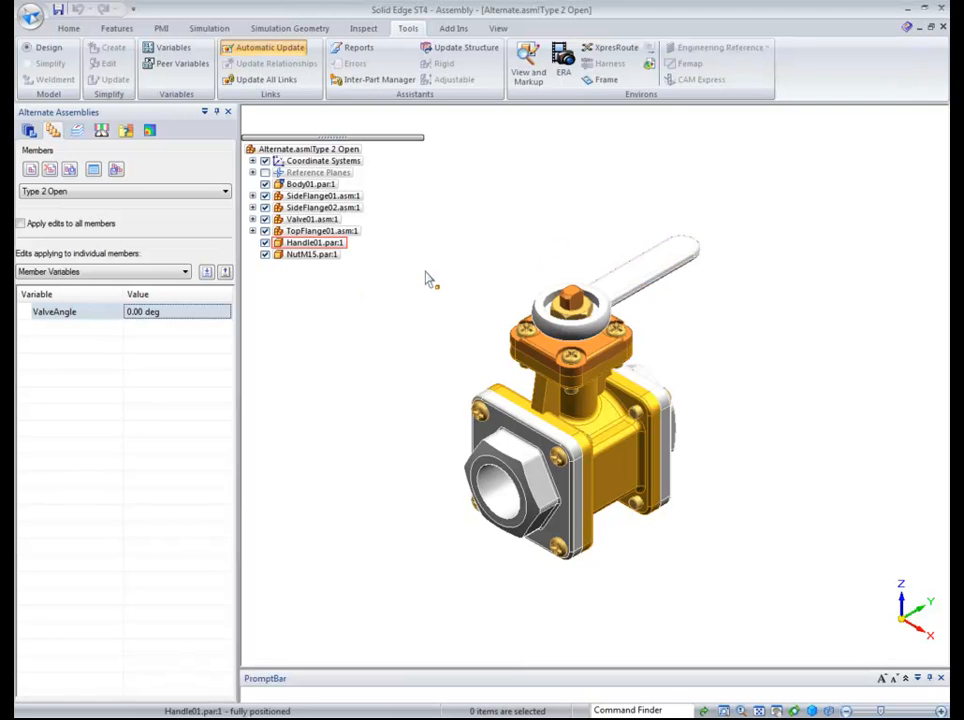
Delete the Handle01 part from the Type 2 Open member and display that member's Excluded Occurrences.
{"action": "left_click", "coordinate": [334, 243]}
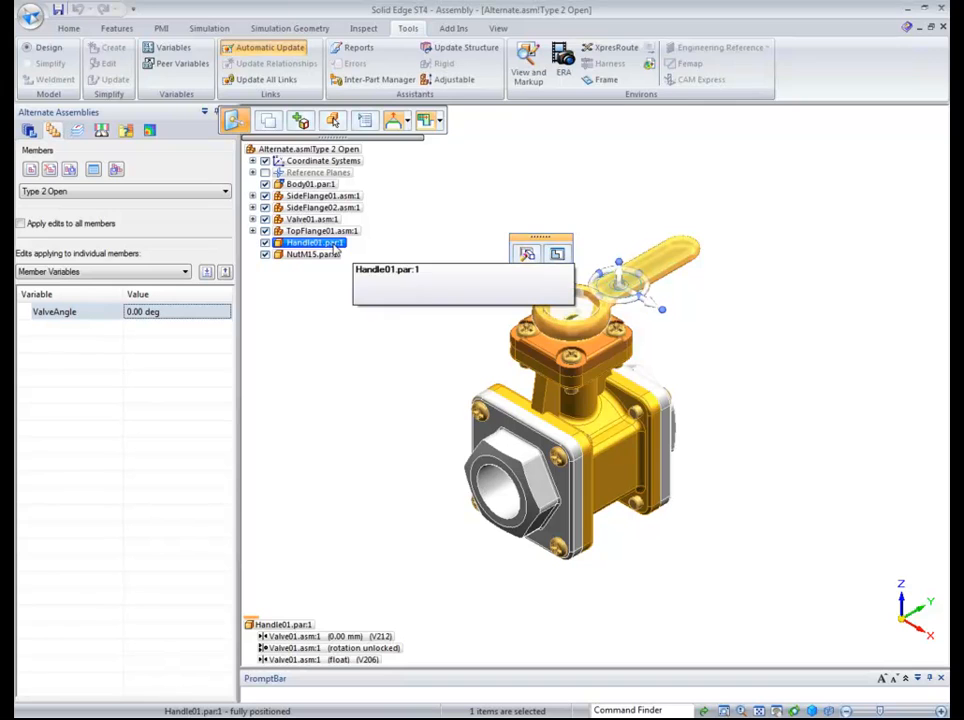
{"action": "key", "text": "Delete"}
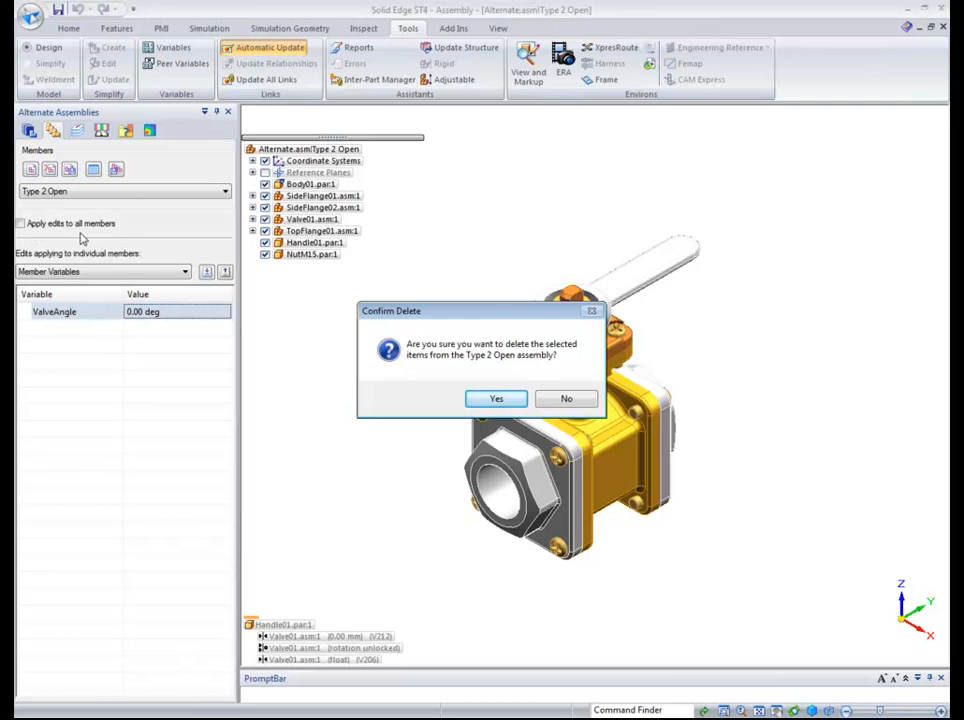
{"action": "left_click", "coordinate": [490, 400]}
{"action": "left_click", "coordinate": [185, 271]}
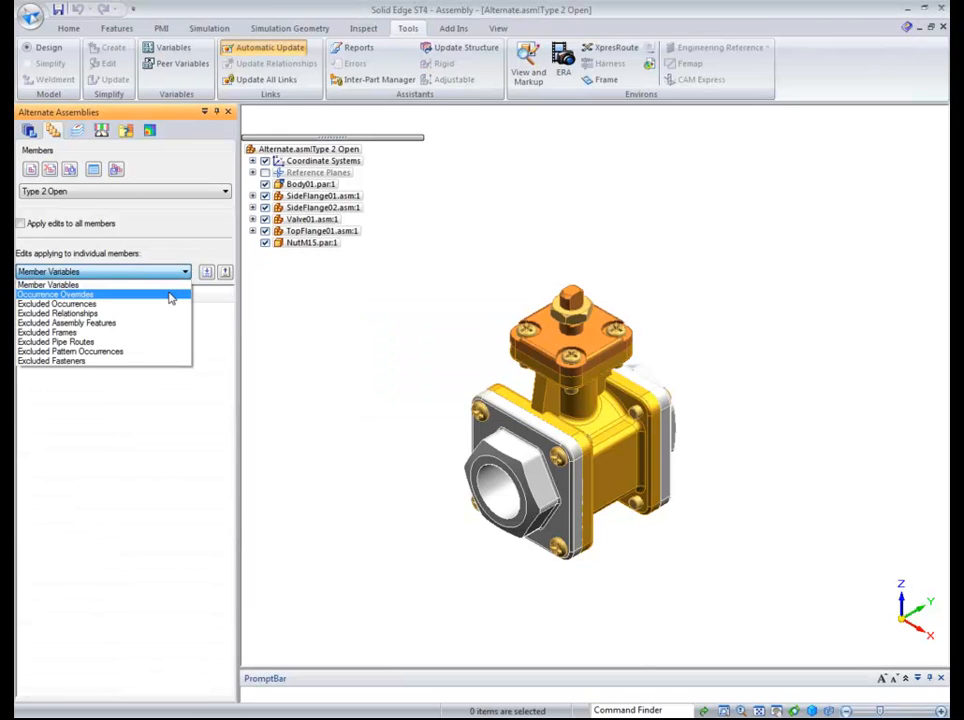
{"action": "left_click", "coordinate": [170, 297]}
{"action": "left_click", "coordinate": [158, 271]}
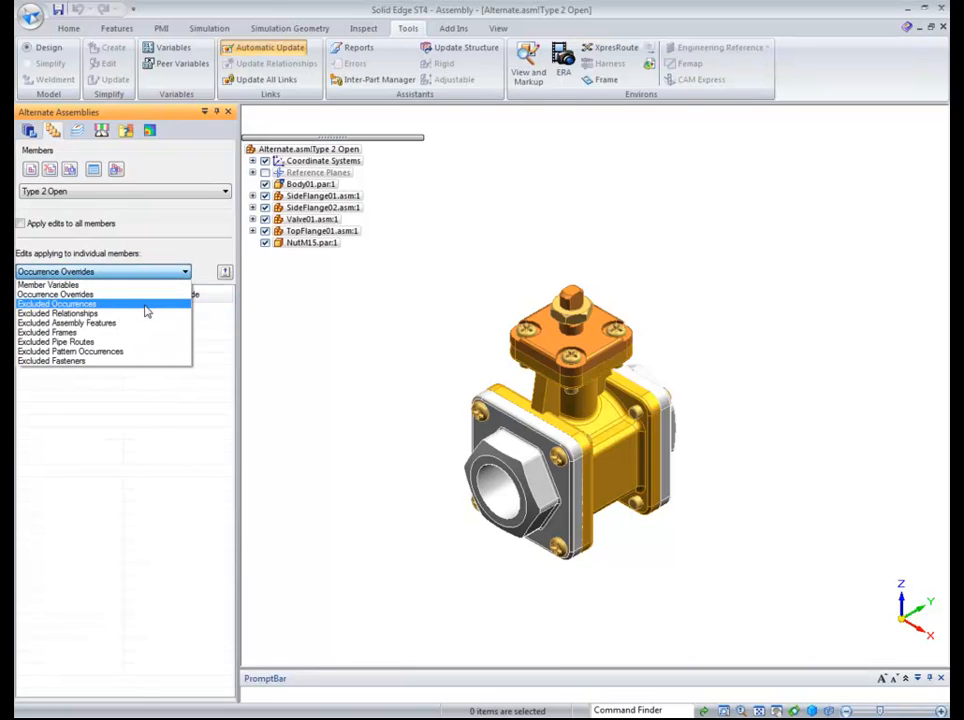
{"action": "left_click", "coordinate": [145, 305]}
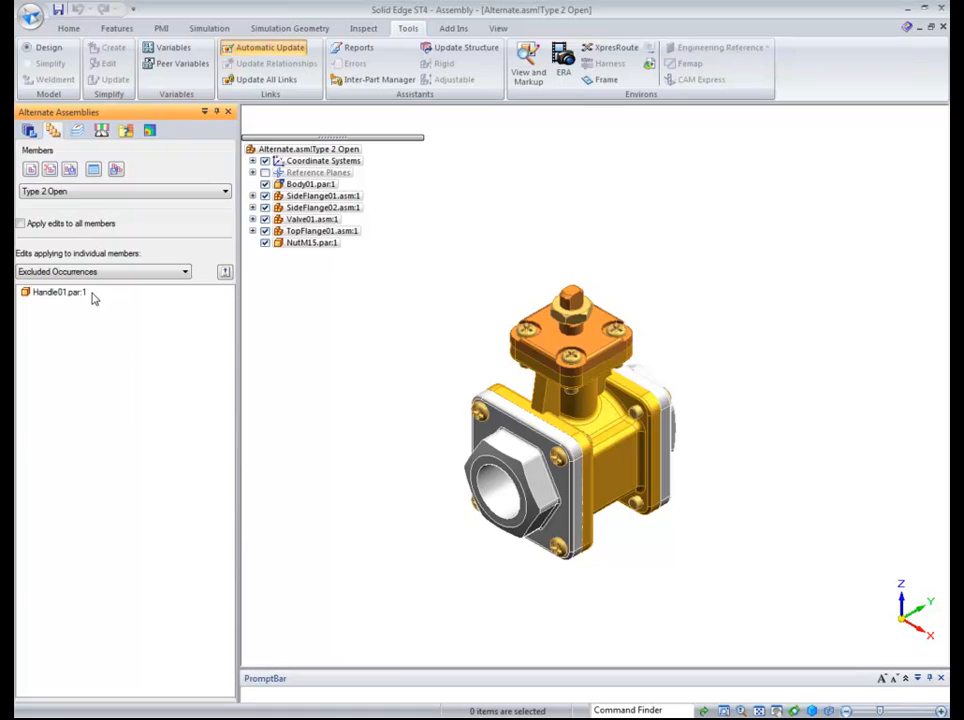
Hide the NutM15 part and place Handle02 from the parts library into the Type 2 Open assembly.
{"action": "left_click", "coordinate": [265, 246]}
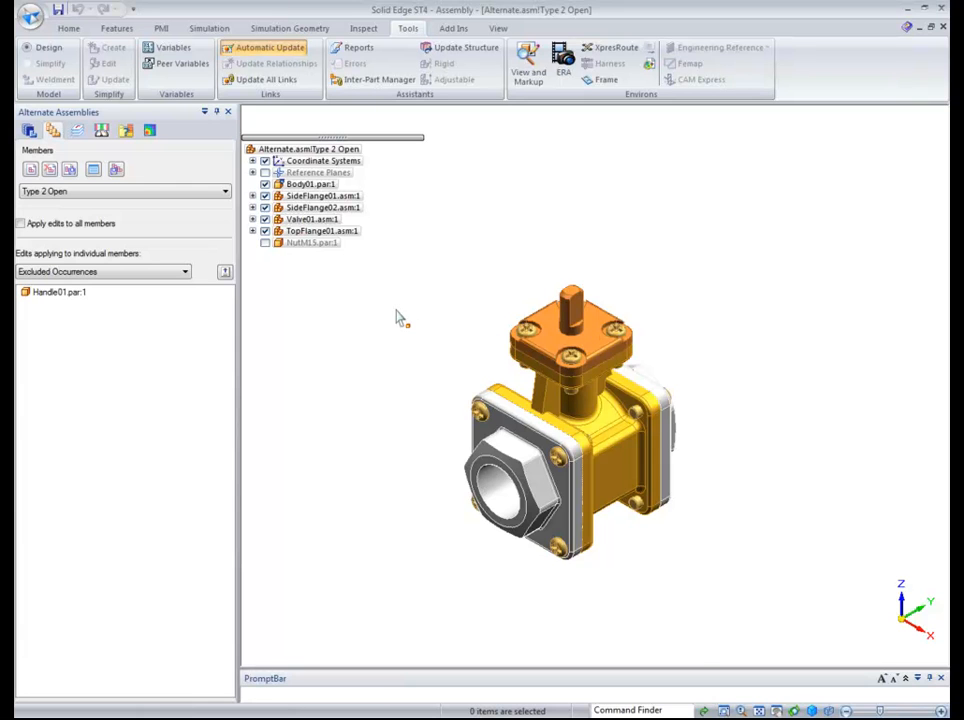
{"action": "scroll", "coordinate": [396, 318], "scroll_direction": "up", "scroll_amount": 2}
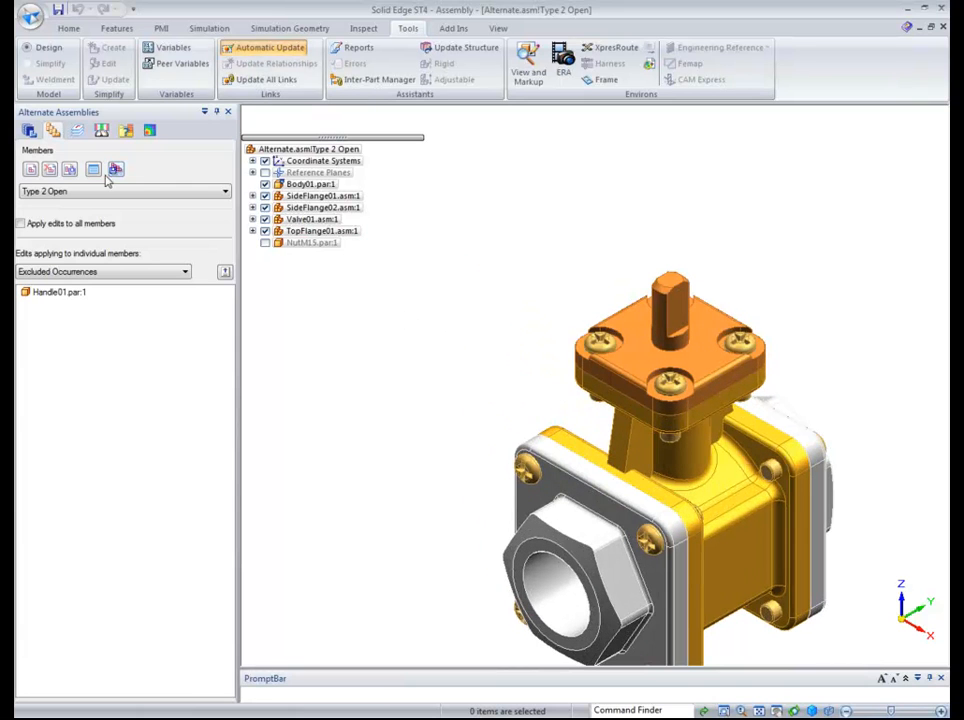
{"action": "left_click", "coordinate": [29, 133]}
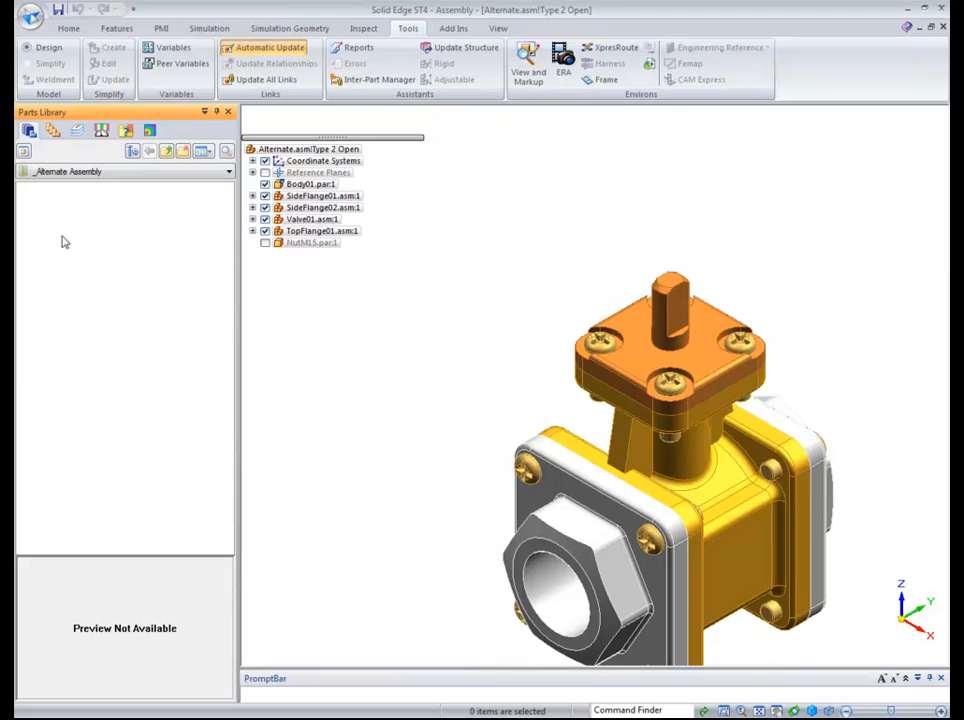
{"action": "left_click_drag", "start_coordinate": [47, 226], "coordinate": [795, 234]}
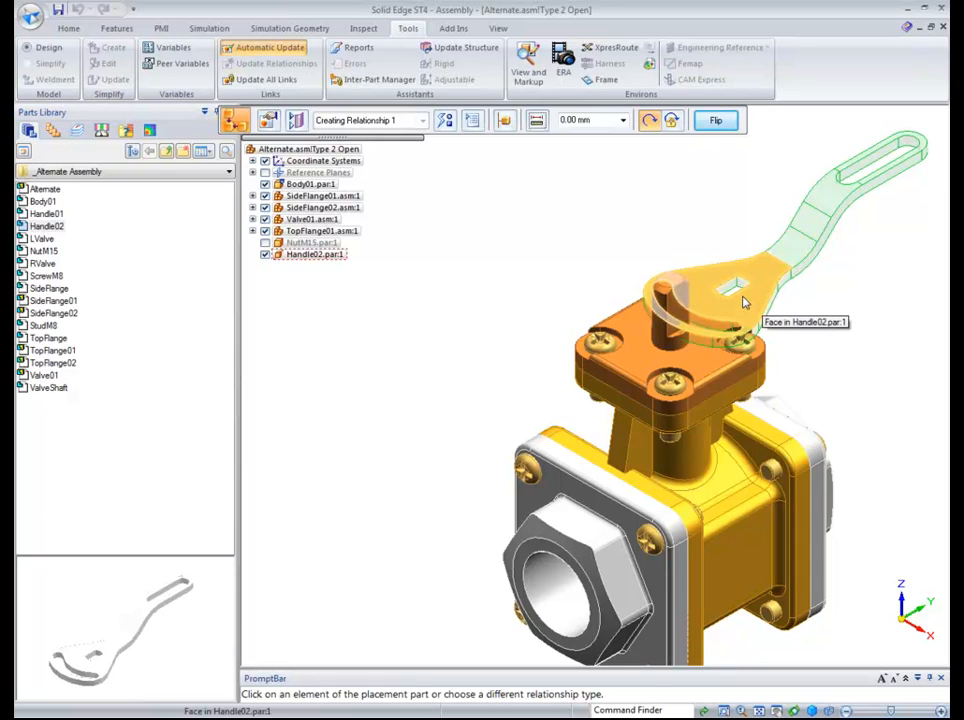
Mate the underside plane of Handle02 to the shoulder of the valve shaft with a 0.00 mm offset.
{"action": "right_click", "coordinate": [762, 302]}
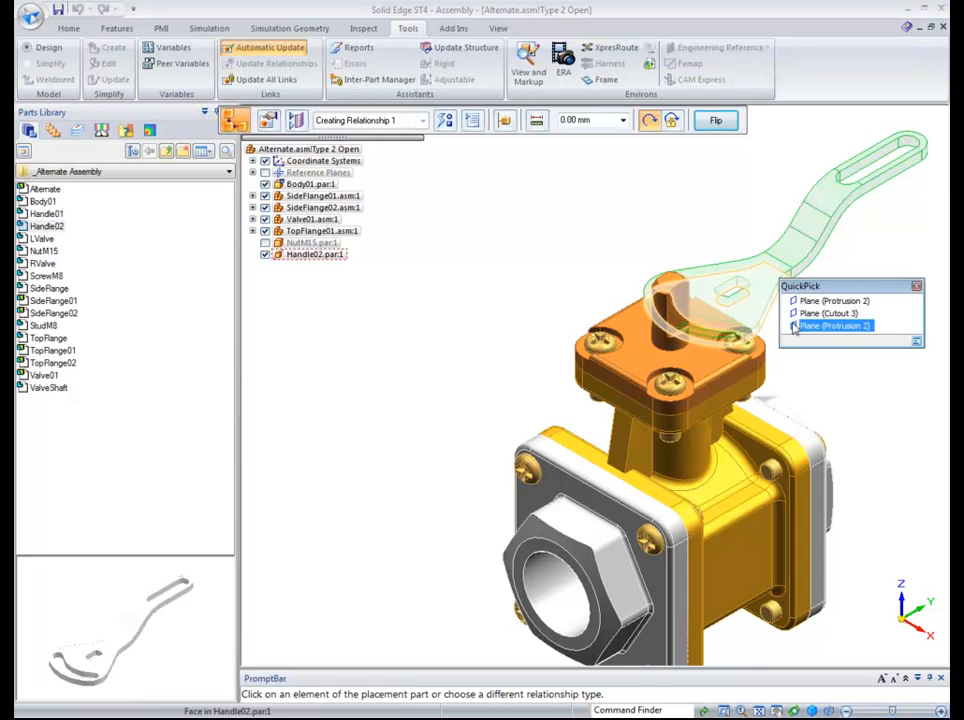
{"action": "left_click", "coordinate": [794, 326]}
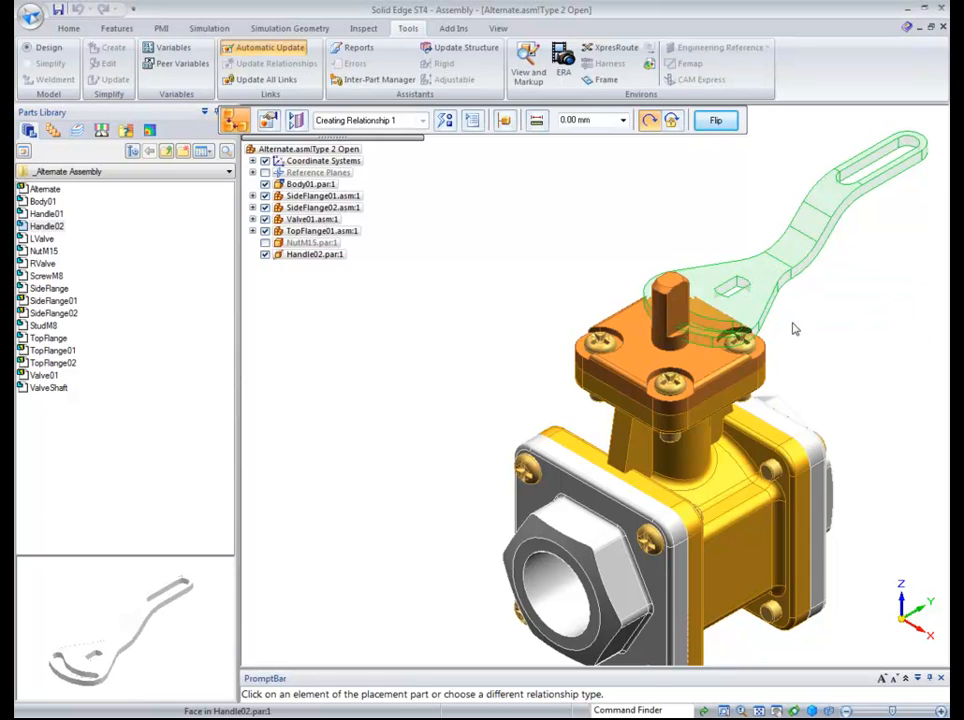
{"action": "left_click", "coordinate": [680, 338]}
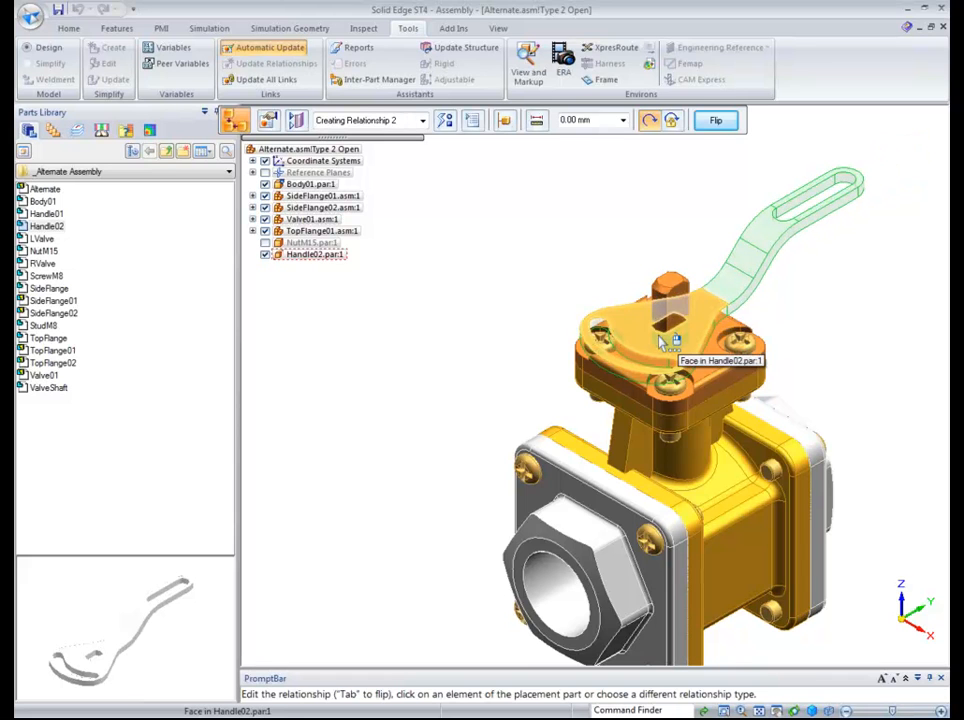
Align the cylindrical face of Handle02's Cutout 3 with the valve shaft's cylinder and finish placing the part.
{"action": "right_click", "coordinate": [660, 341]}
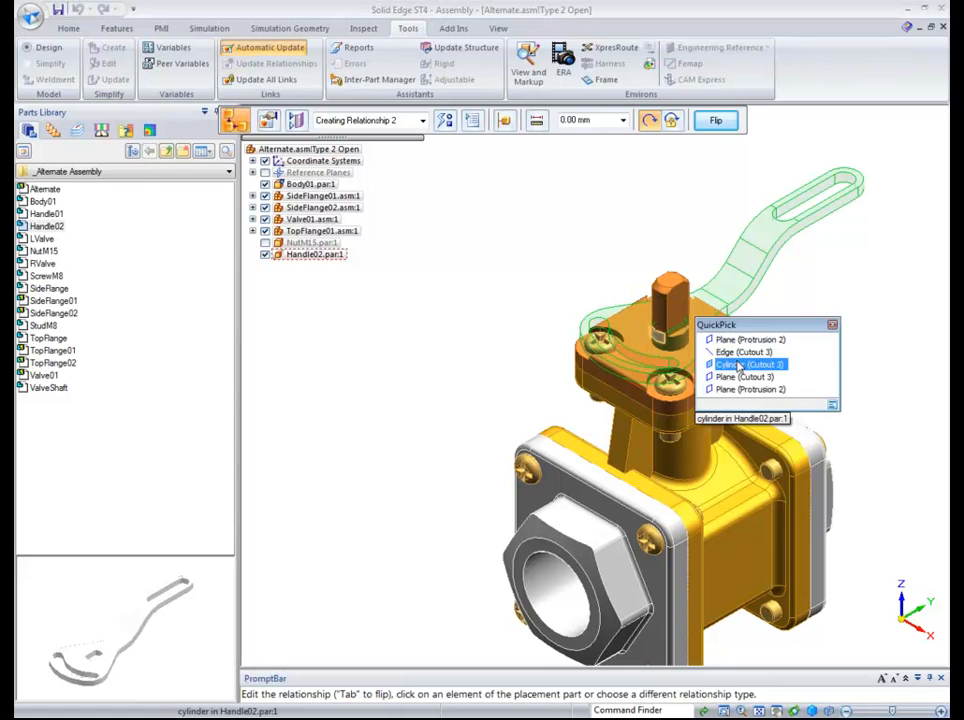
{"action": "left_click", "coordinate": [745, 364]}
{"action": "left_click", "coordinate": [668, 302]}
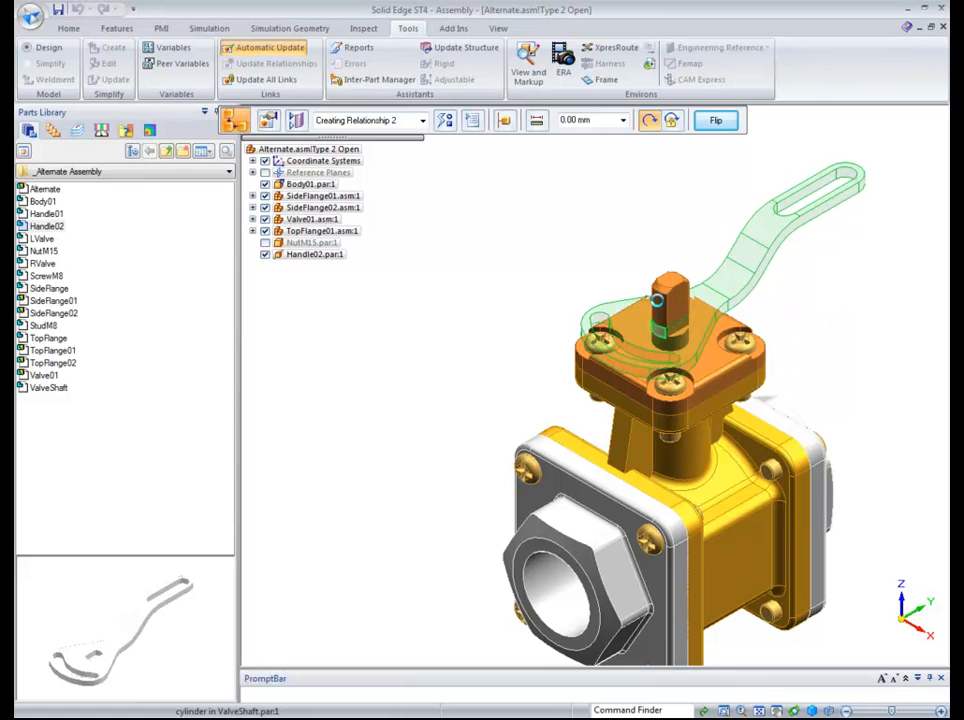
{"action": "right_click", "coordinate": [678, 328]}
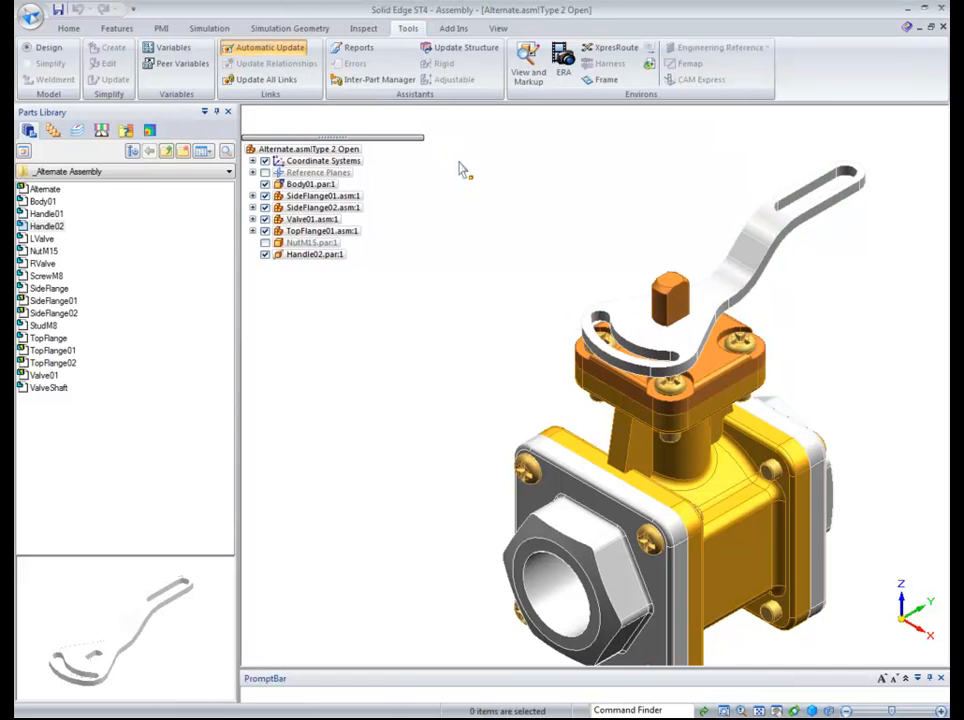
Mate the valve shaft's flat Cutout 1 plane to Handle02's Cutout 3 plane with a 0.00 mm offset, then display the Alternate Assemblies settings.
{"action": "left_click", "coordinate": [68, 28]}
{"action": "left_click", "coordinate": [285, 66]}
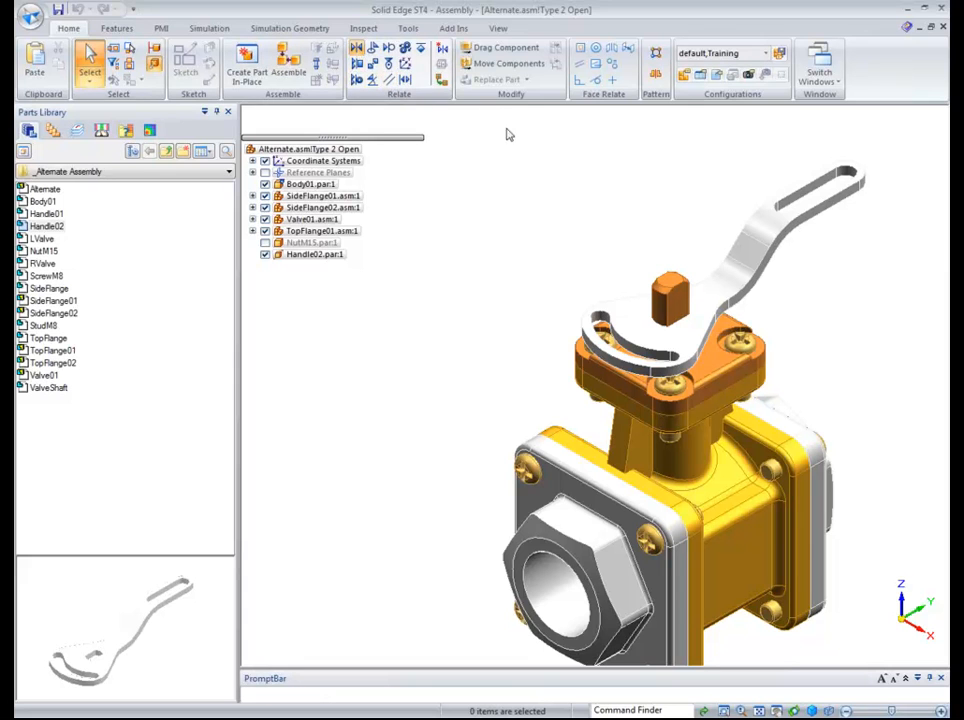
{"action": "left_click", "coordinate": [680, 120]}
{"action": "left_click", "coordinate": [700, 157]}
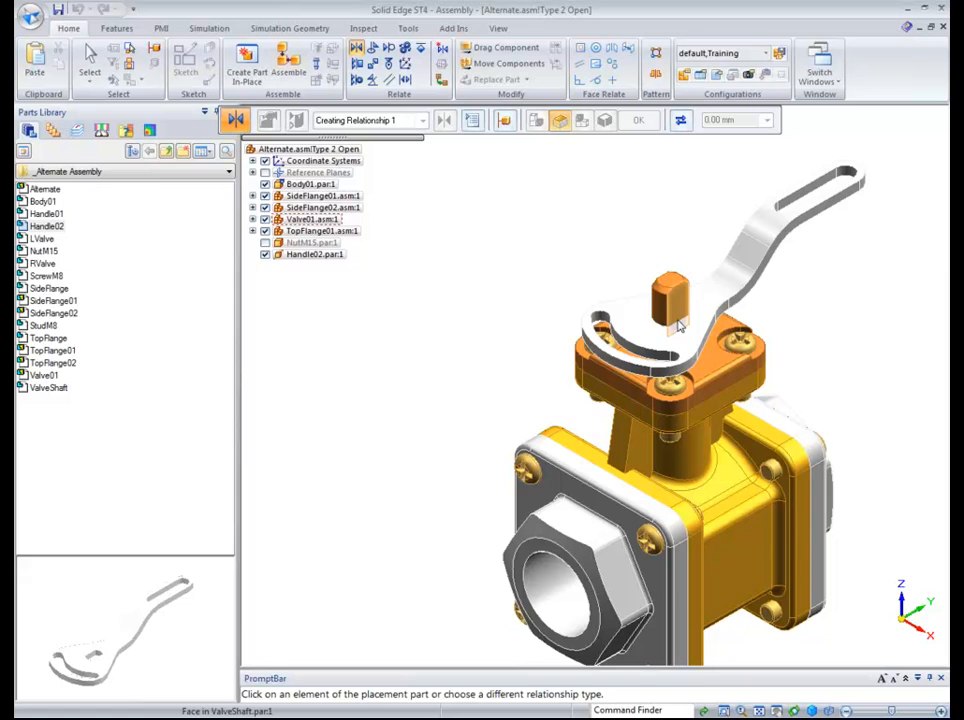
{"action": "right_click", "coordinate": [684, 328]}
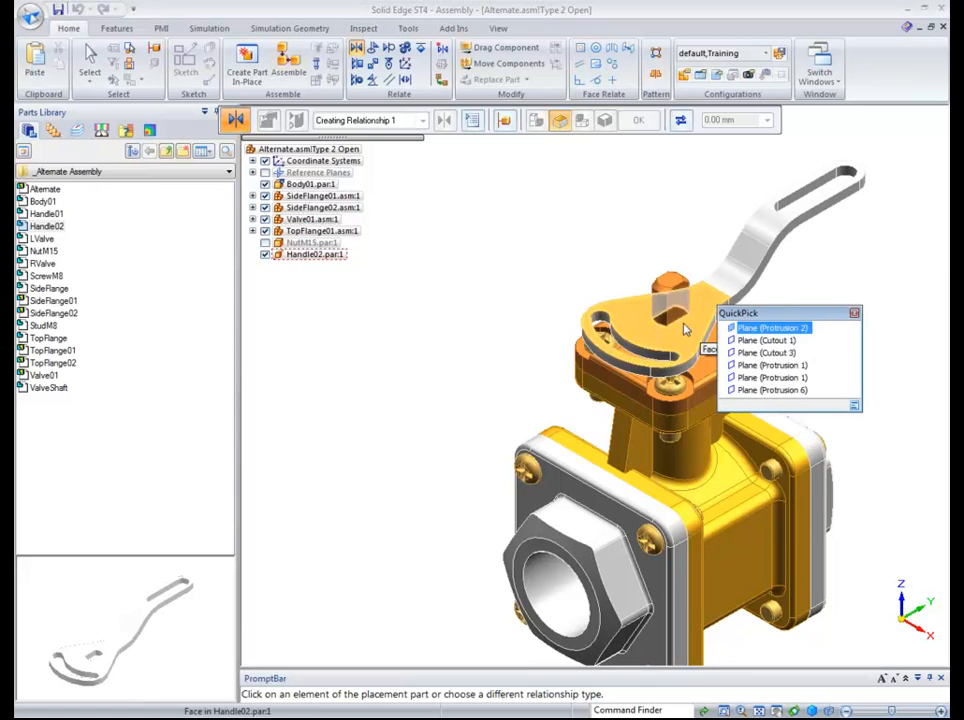
{"action": "left_click", "coordinate": [800, 340]}
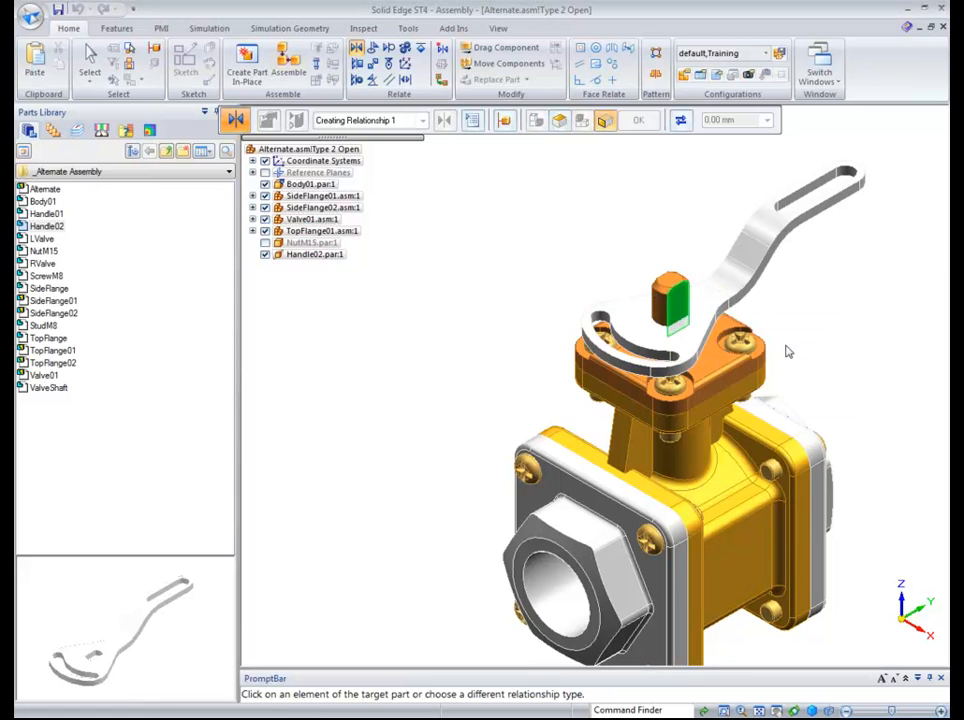
{"action": "right_click", "coordinate": [678, 328]}
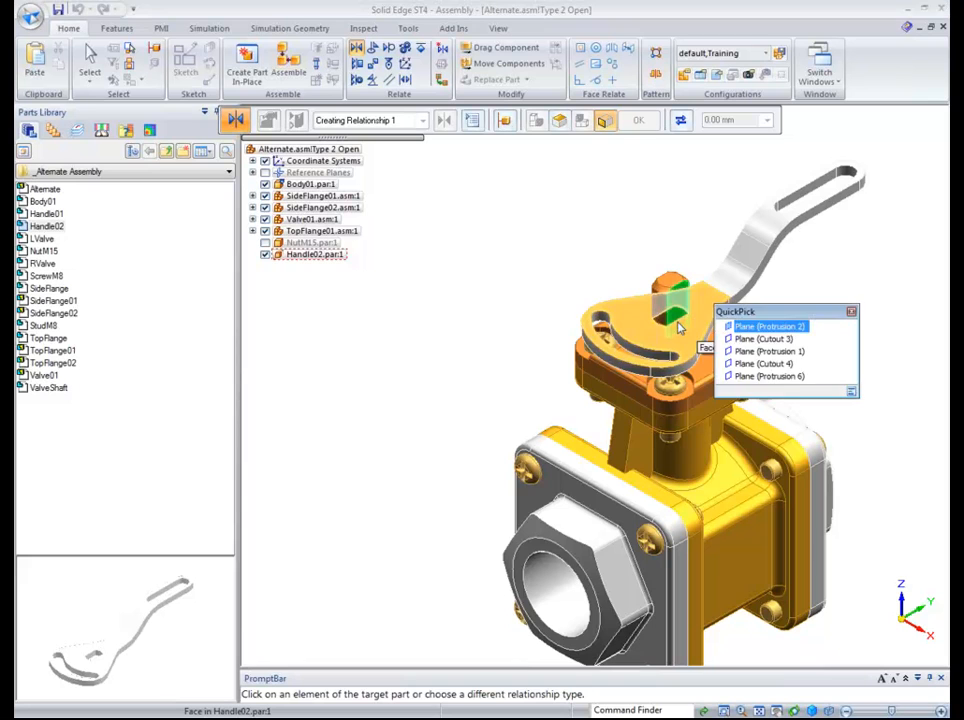
{"action": "left_click", "coordinate": [762, 340]}
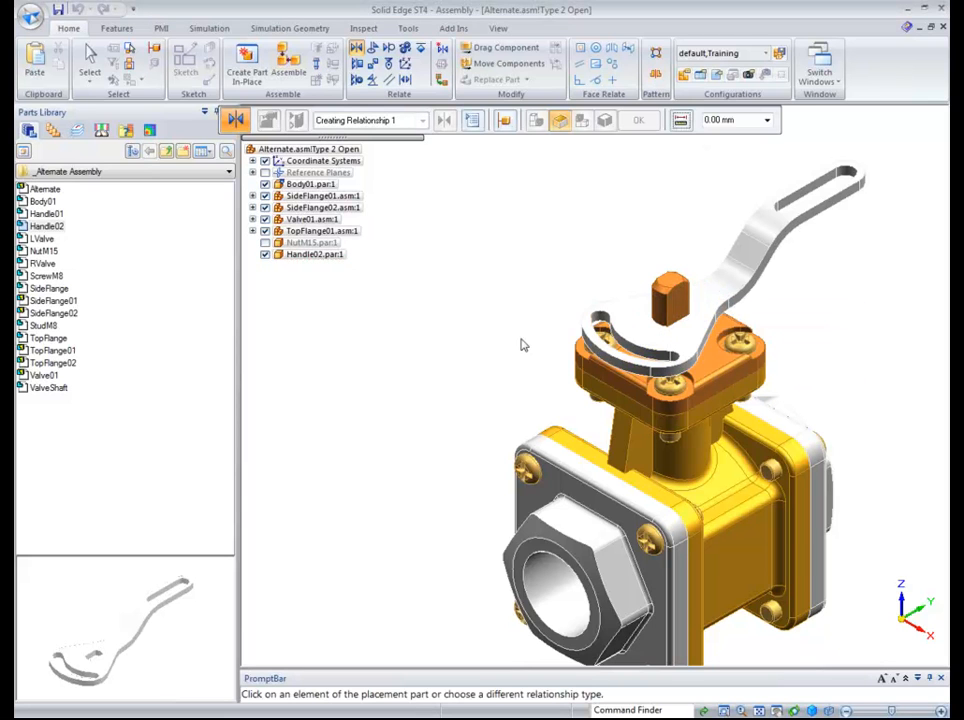
{"action": "left_click", "coordinate": [53, 131]}
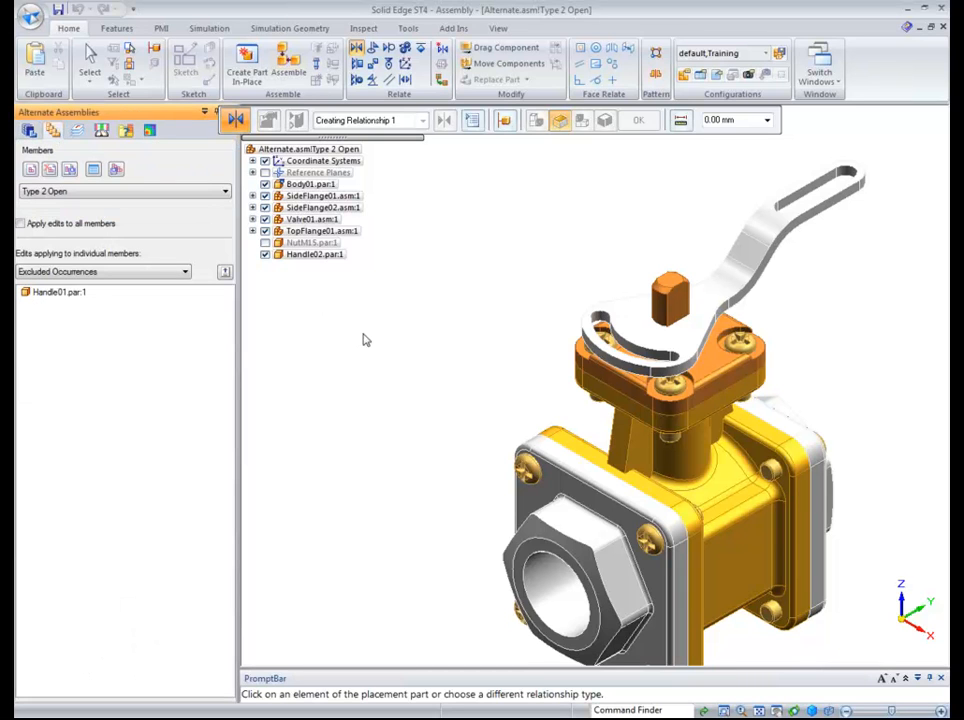
{"action": "key", "text": "Escape"}
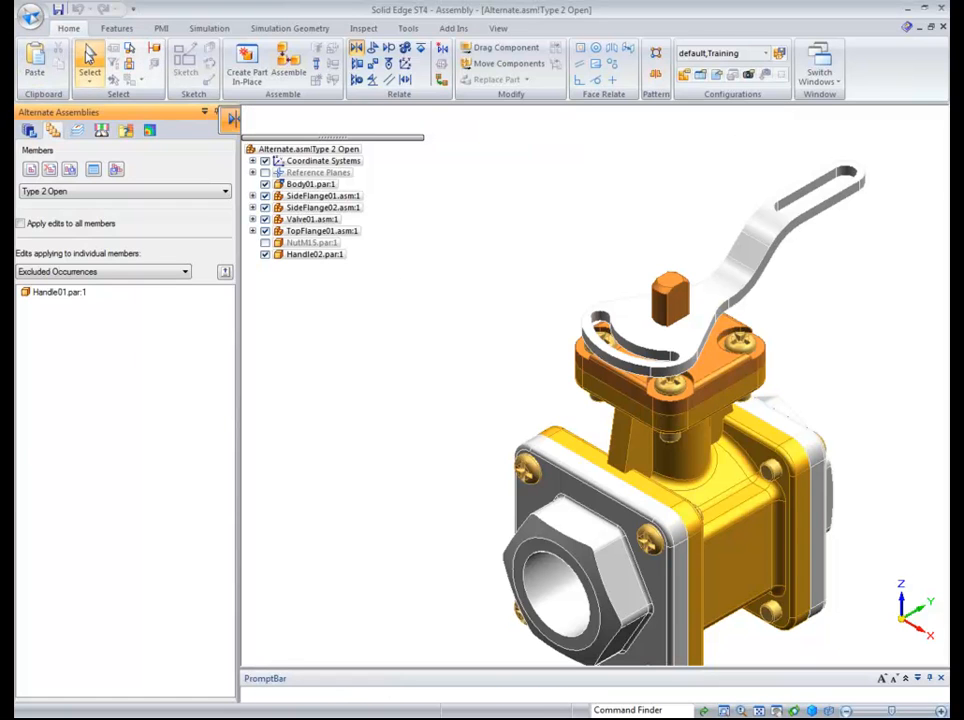
{"action": "left_click", "coordinate": [407, 345]}
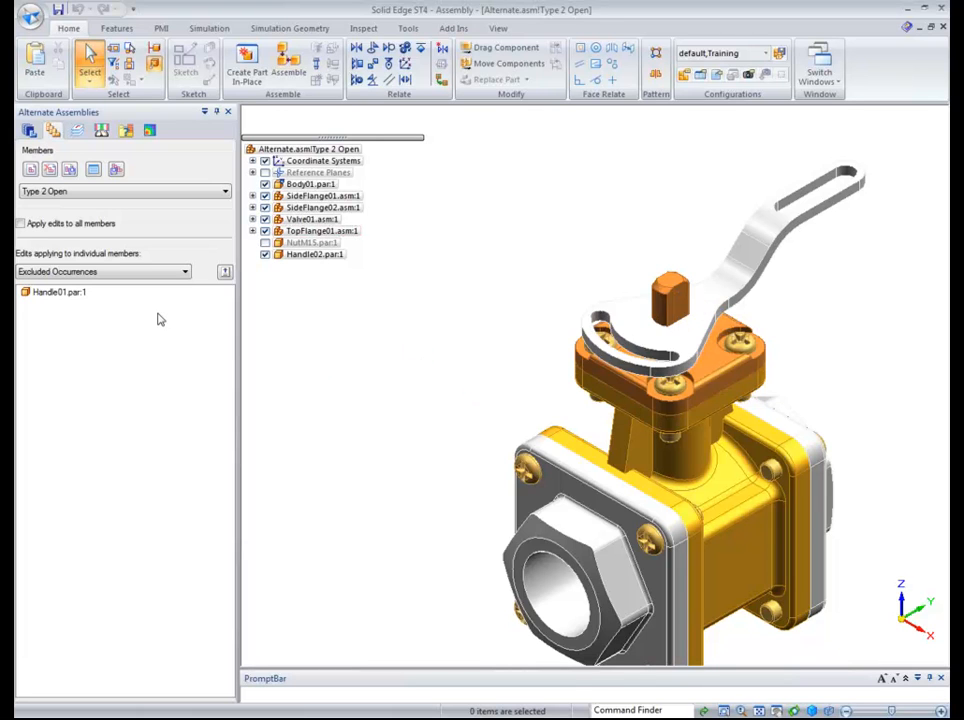
Replace the TopFlange01 subassembly in the Type 2 Open member with the TopFlange02 assembly file.
{"action": "left_click", "coordinate": [296, 232]}
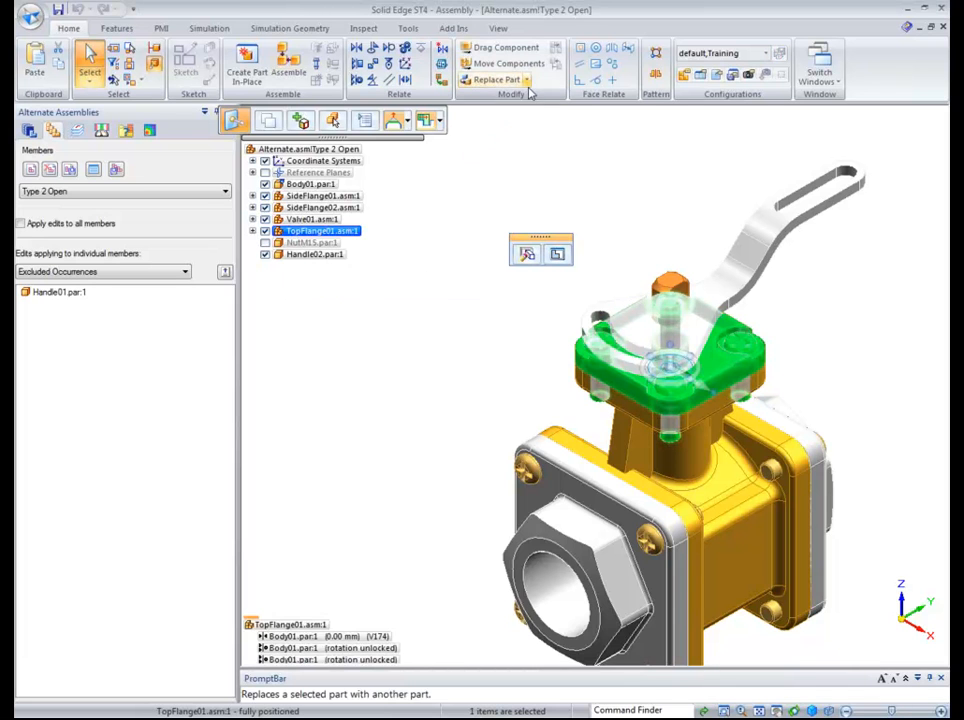
{"action": "left_click", "coordinate": [526, 80]}
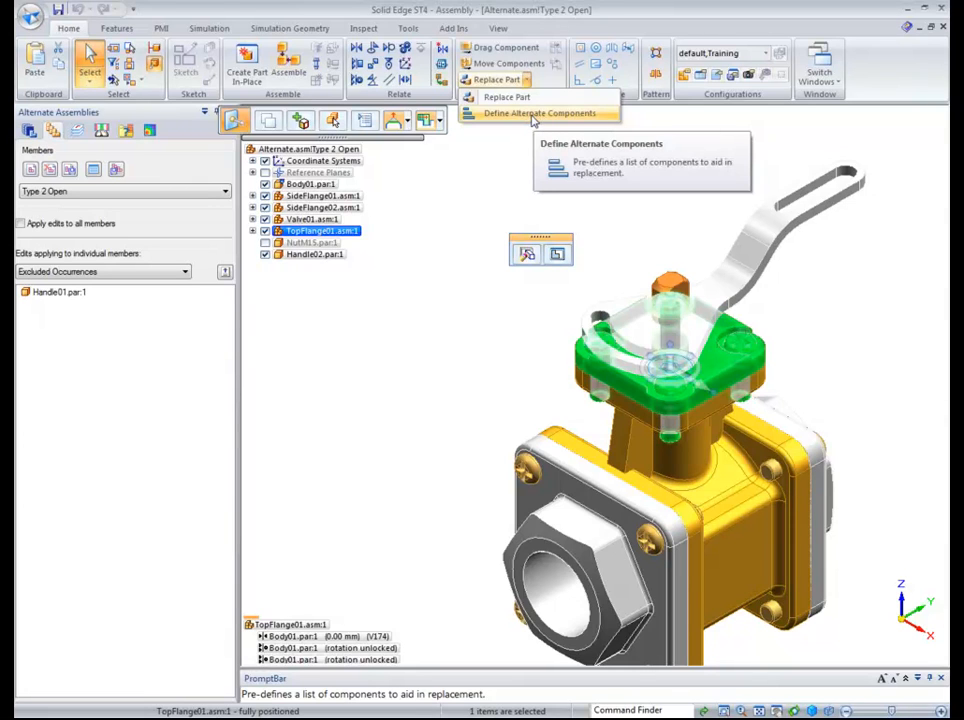
{"action": "left_click", "coordinate": [510, 97]}
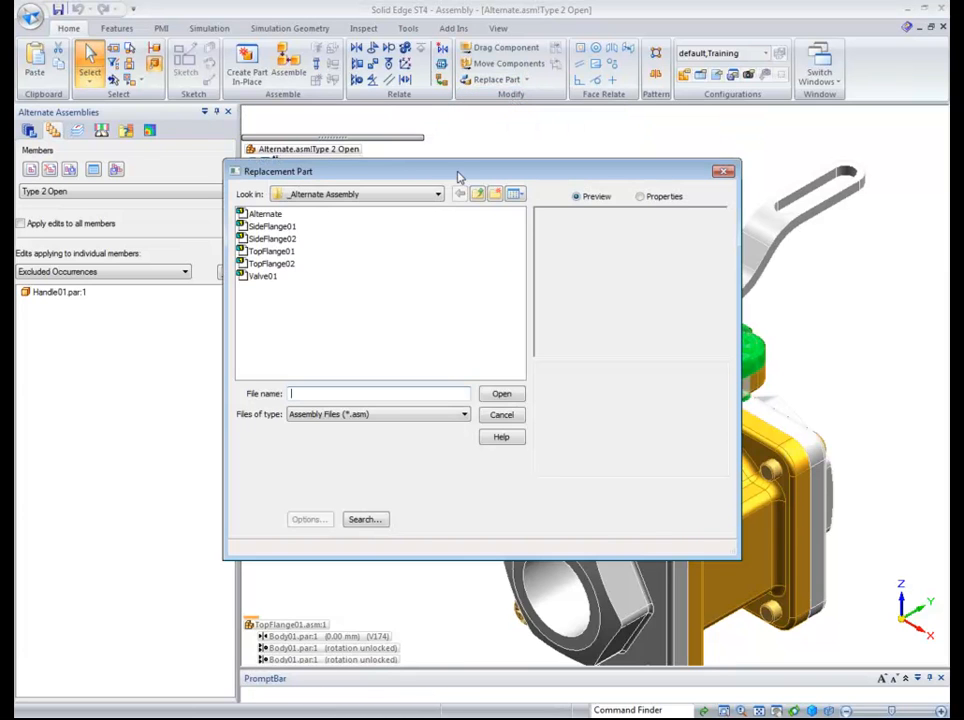
{"action": "left_click", "coordinate": [268, 264]}
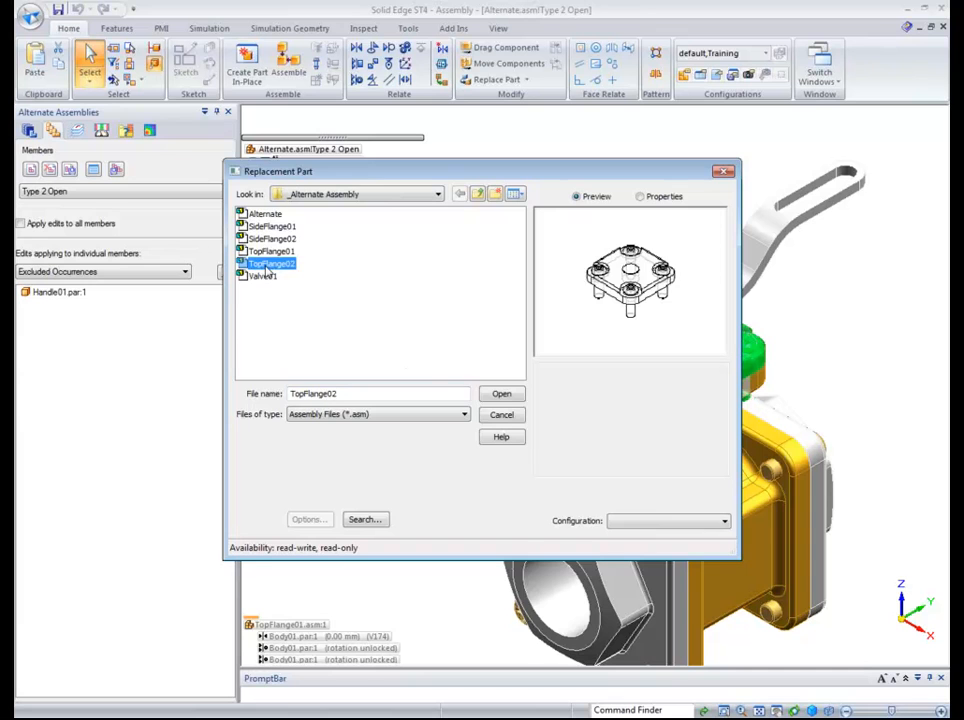
{"action": "left_click", "coordinate": [500, 394]}
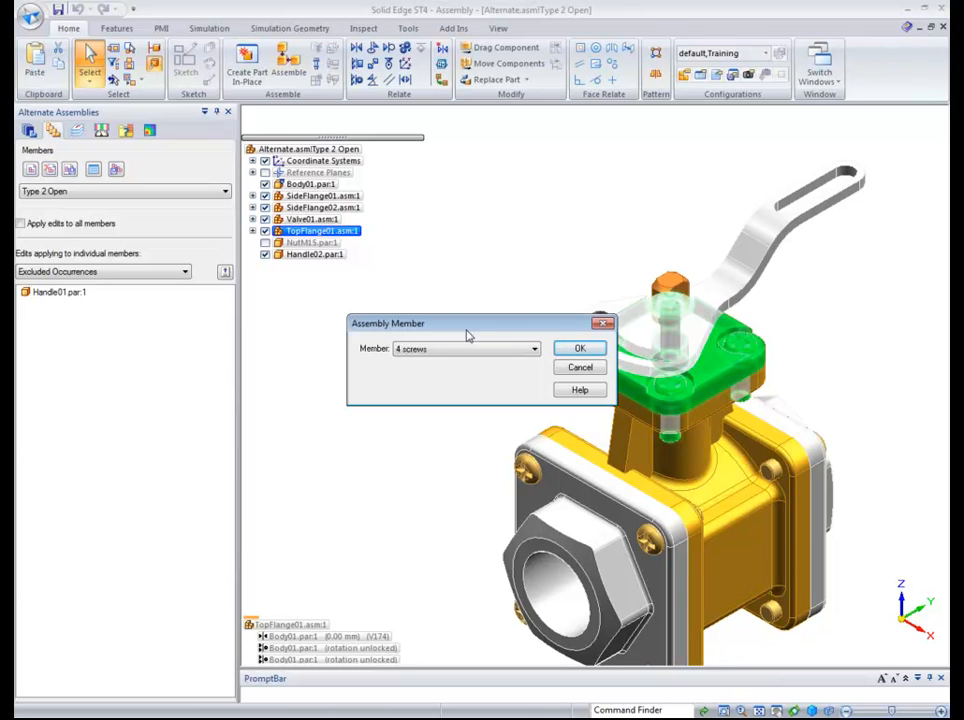
Choose Dynamic Configuration as the assembly member option for the TopFlange02 replacement.
{"action": "left_click_drag", "start_coordinate": [465, 335], "coordinate": [365, 335]}
{"action": "left_click", "coordinate": [423, 354]}
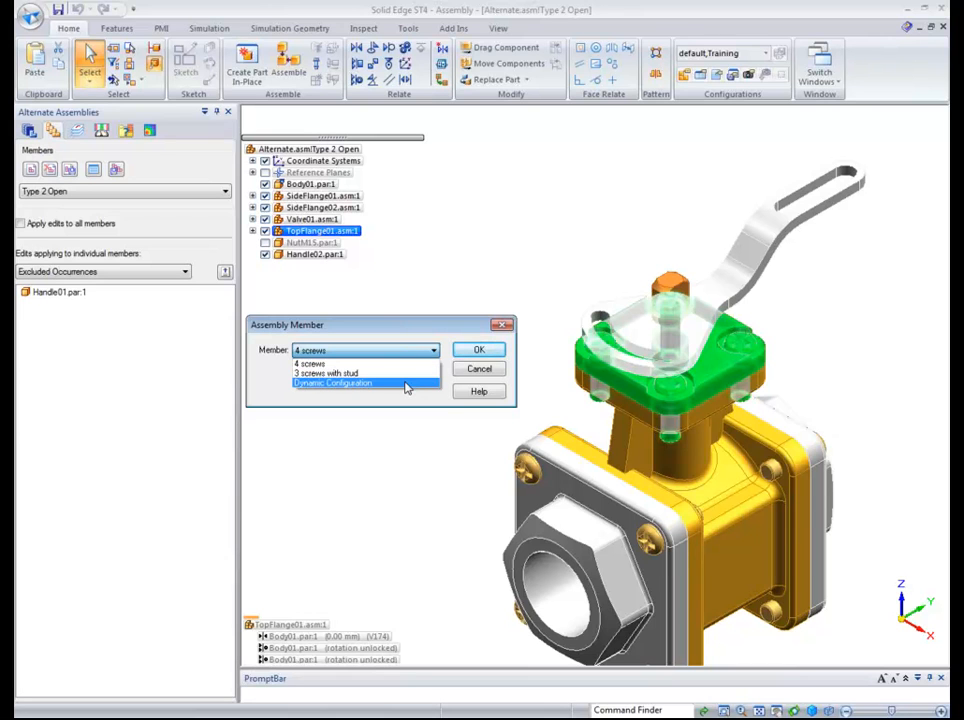
{"action": "left_click", "coordinate": [406, 384]}
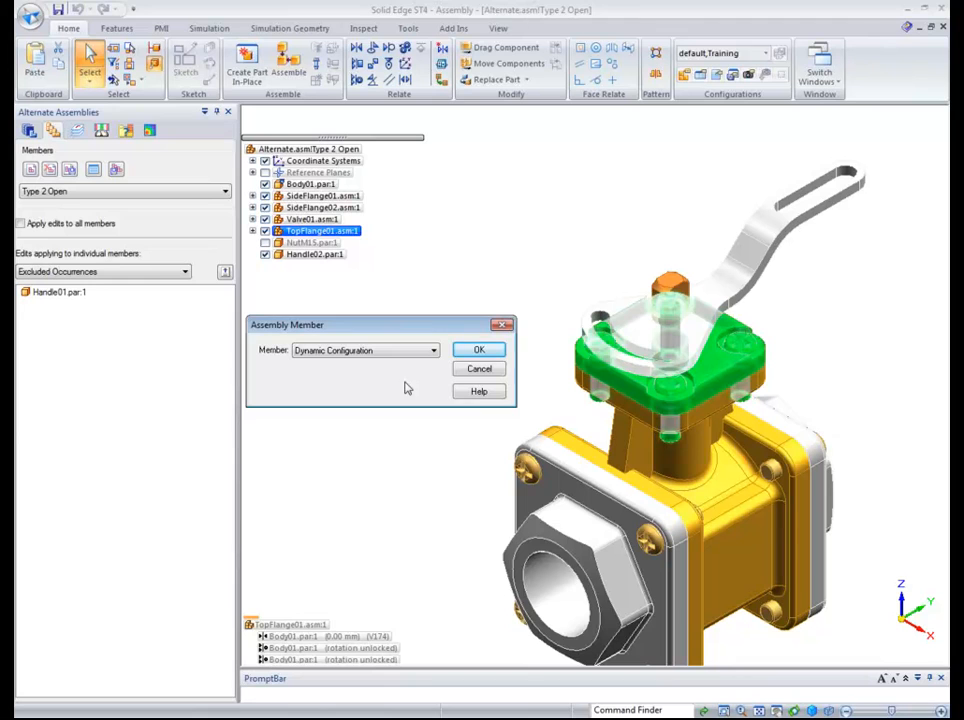
{"action": "left_click", "coordinate": [479, 349]}
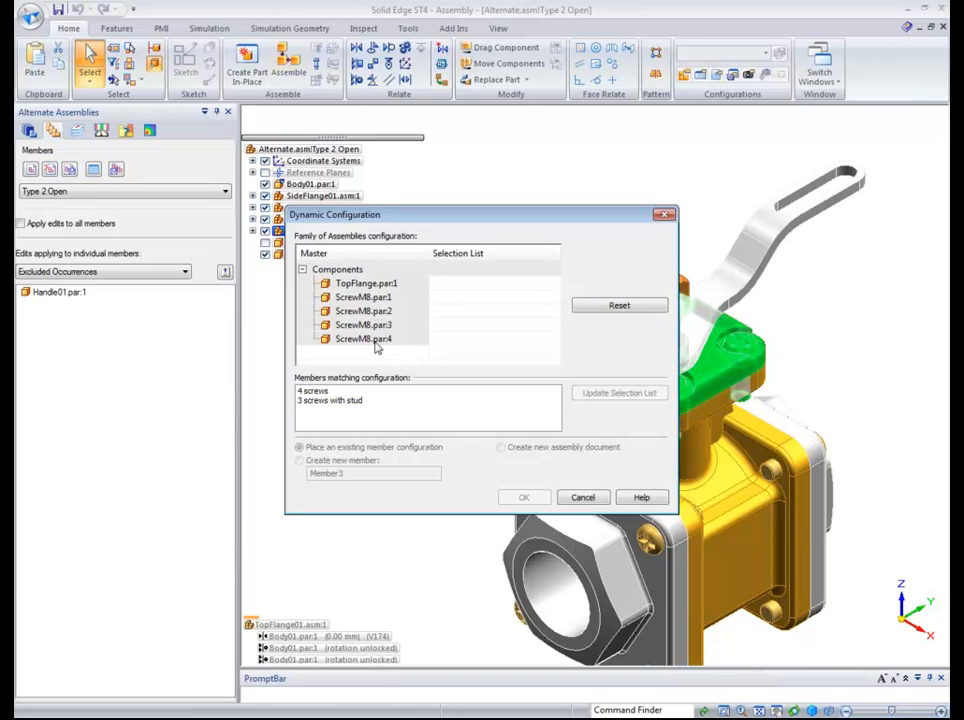
Select the "3 screws with stud" member in the dynamic configuration and update the selection list from it.
{"action": "left_click", "coordinate": [312, 392]}
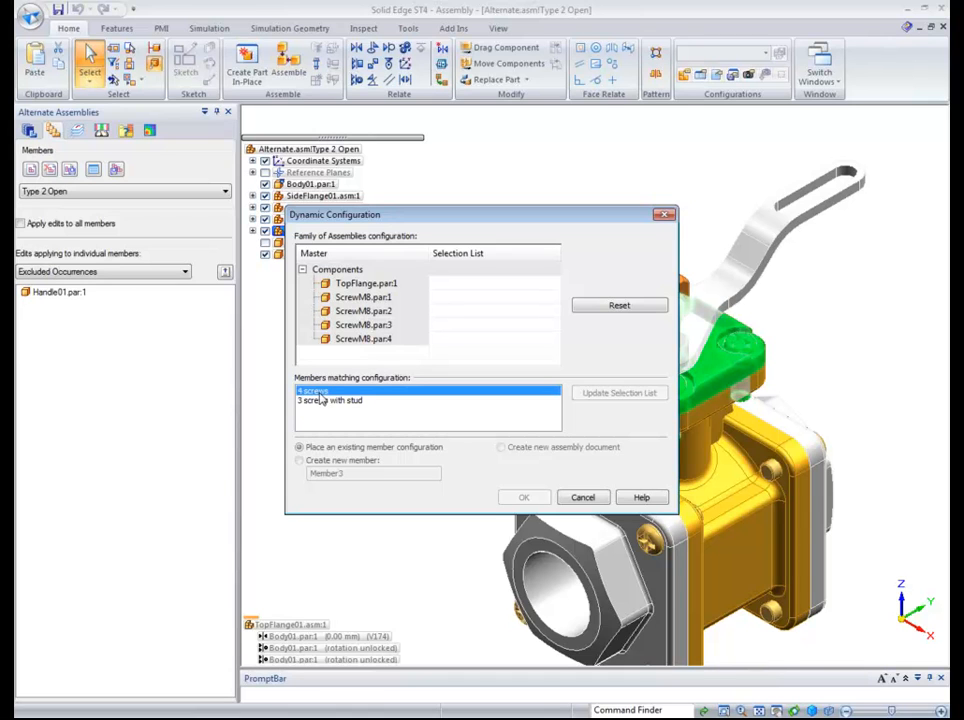
{"action": "left_click", "coordinate": [333, 401]}
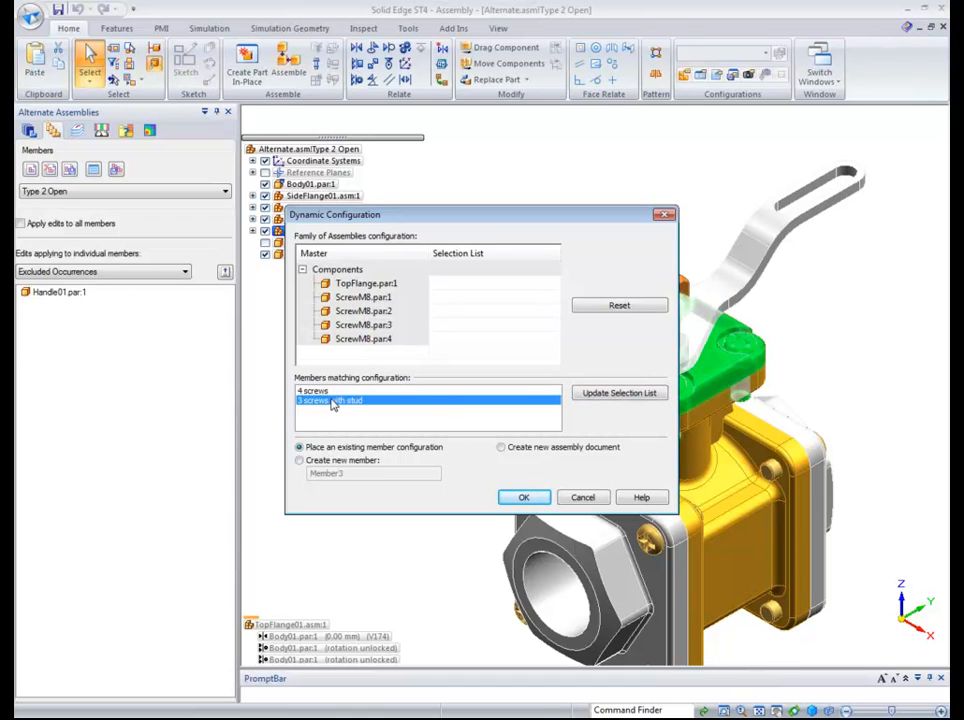
{"action": "left_click", "coordinate": [607, 393]}
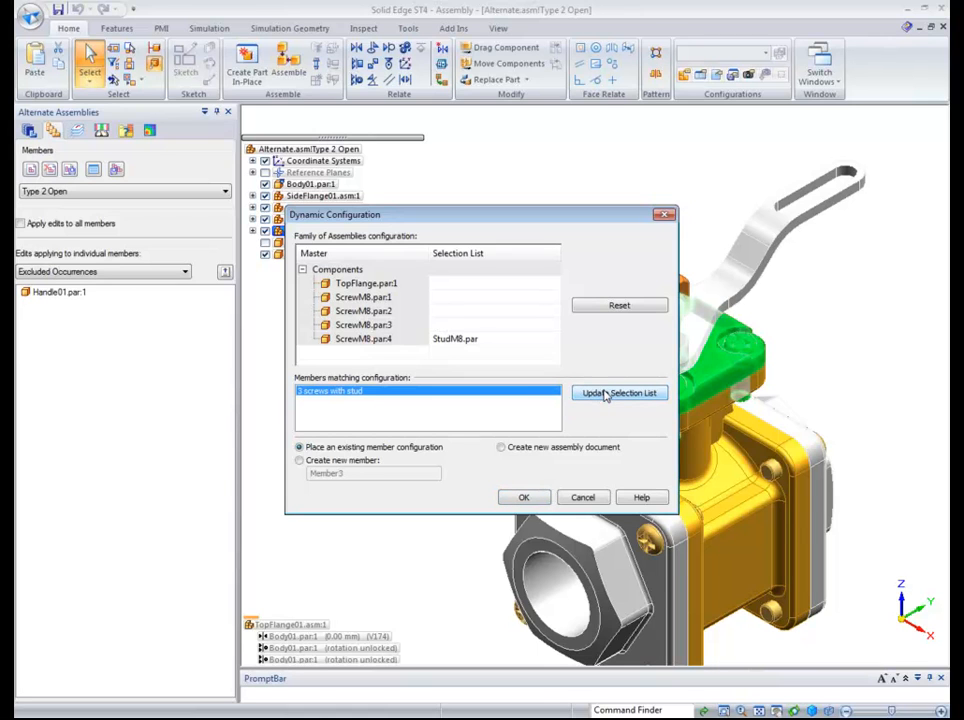
Set the selection for the ScrewM8.par:4 component to ScrewM8.par in the dynamic configuration.
{"action": "left_click", "coordinate": [530, 340]}
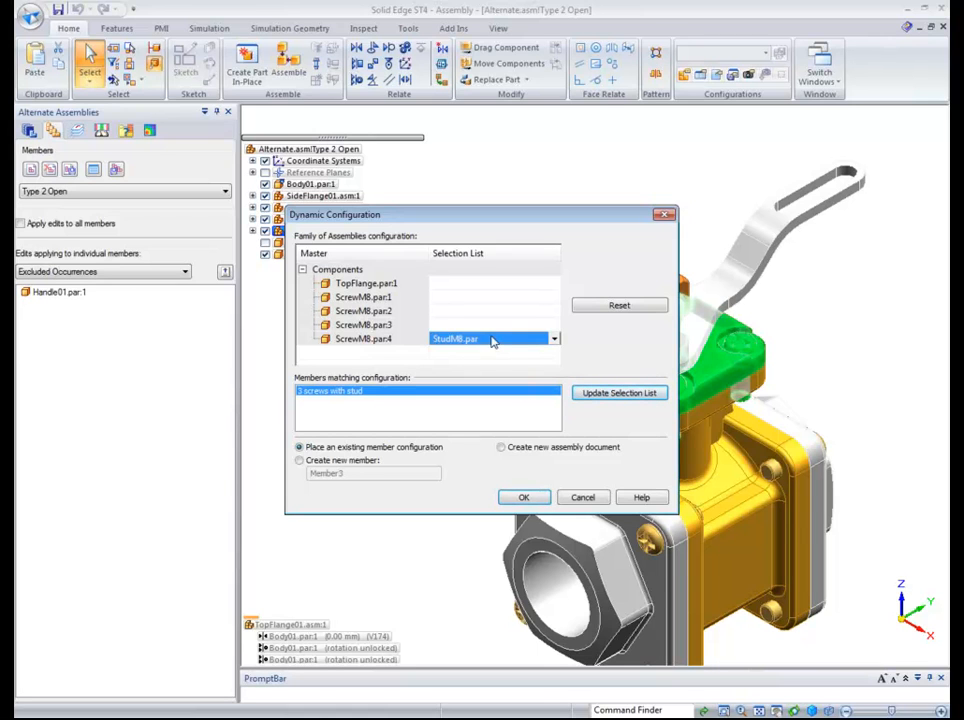
{"action": "left_click", "coordinate": [555, 340]}
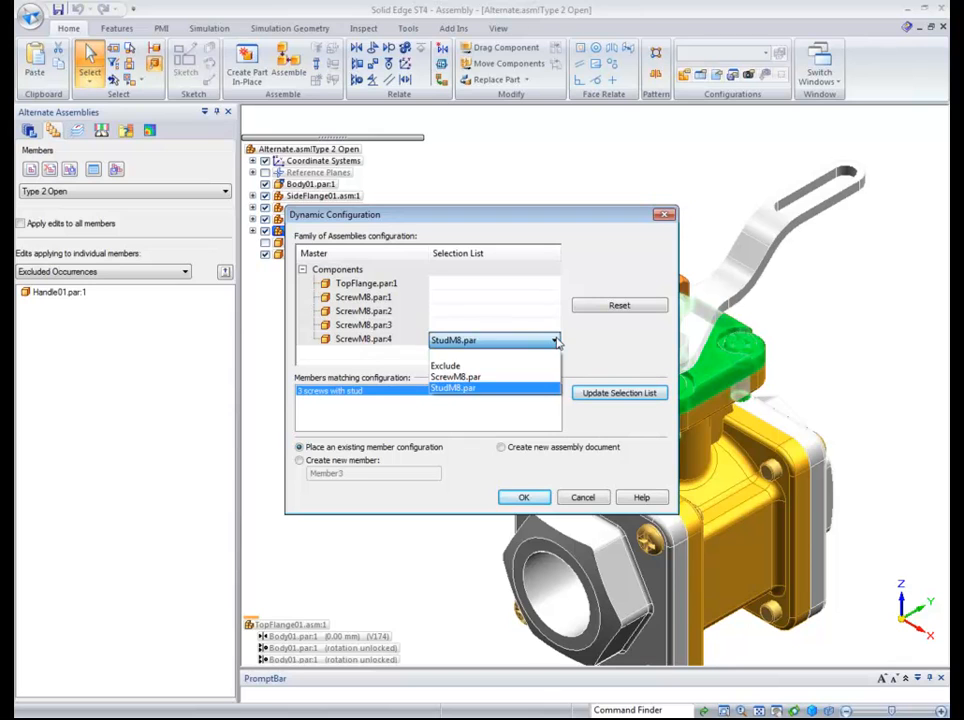
{"action": "left_click", "coordinate": [548, 301]}
{"action": "left_click", "coordinate": [549, 310]}
{"action": "left_click", "coordinate": [555, 312]}
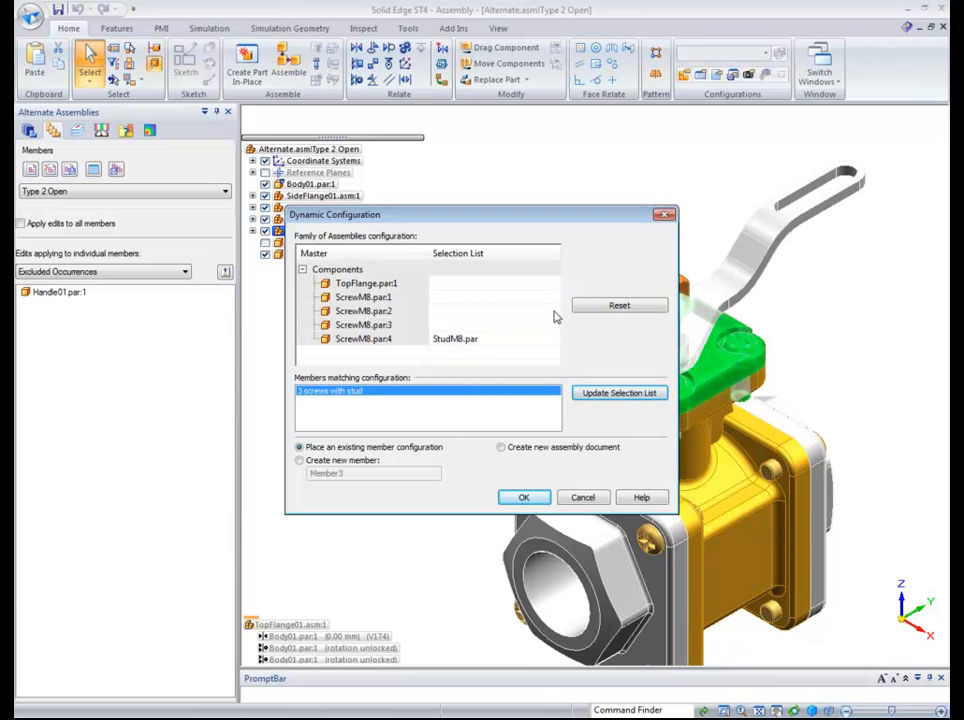
{"action": "left_click", "coordinate": [554, 312]}
{"action": "left_click", "coordinate": [573, 337]}
{"action": "left_click", "coordinate": [553, 339]}
{"action": "left_click", "coordinate": [555, 340]}
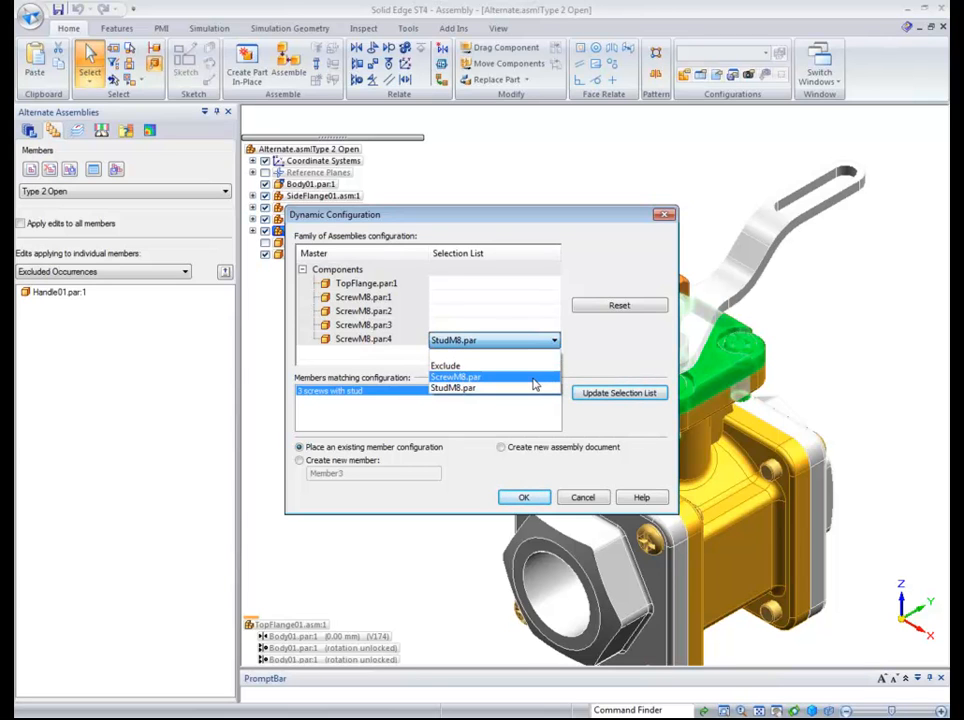
{"action": "left_click", "coordinate": [535, 378]}
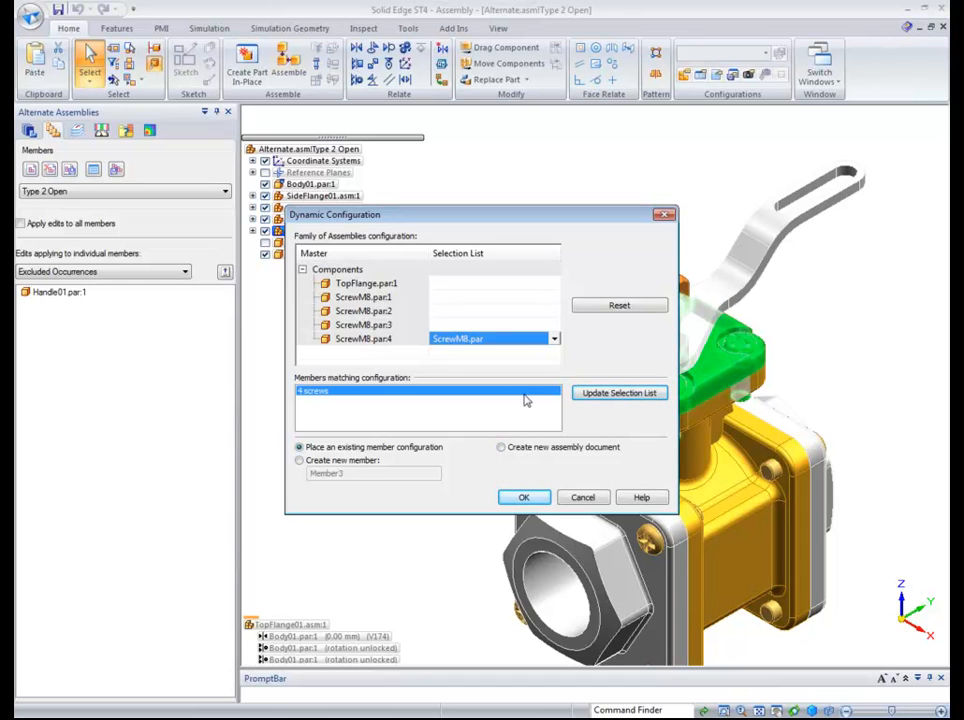
Set the ScrewM8.par:4 component to StudM8.par and place the existing "3 screws with stud" configuration of TopFlange02.
{"action": "left_click", "coordinate": [554, 339]}
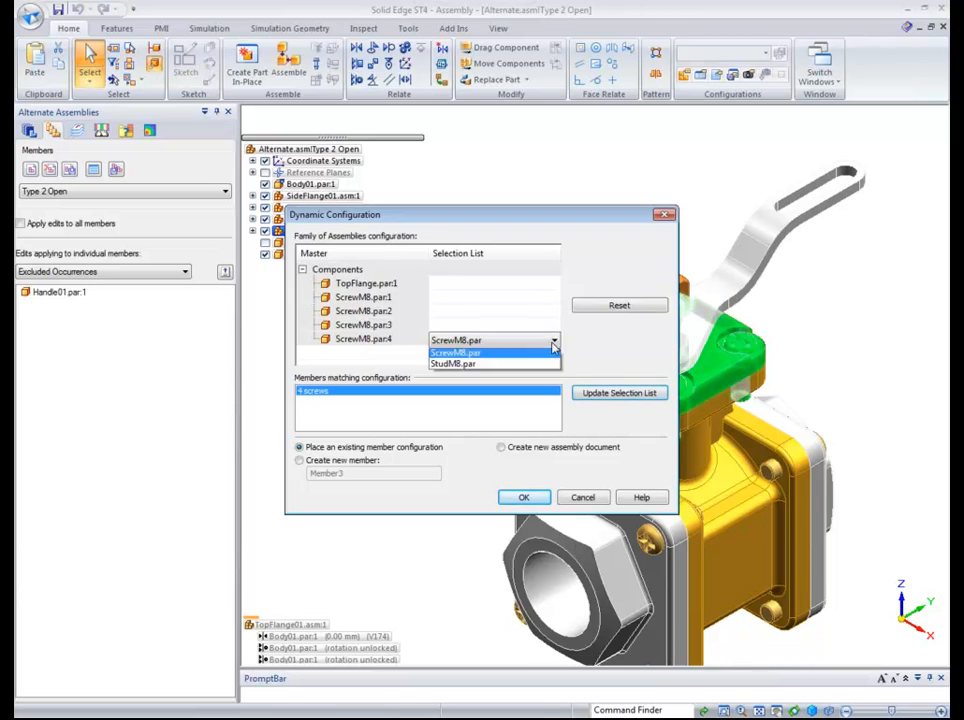
{"action": "left_click", "coordinate": [485, 389]}
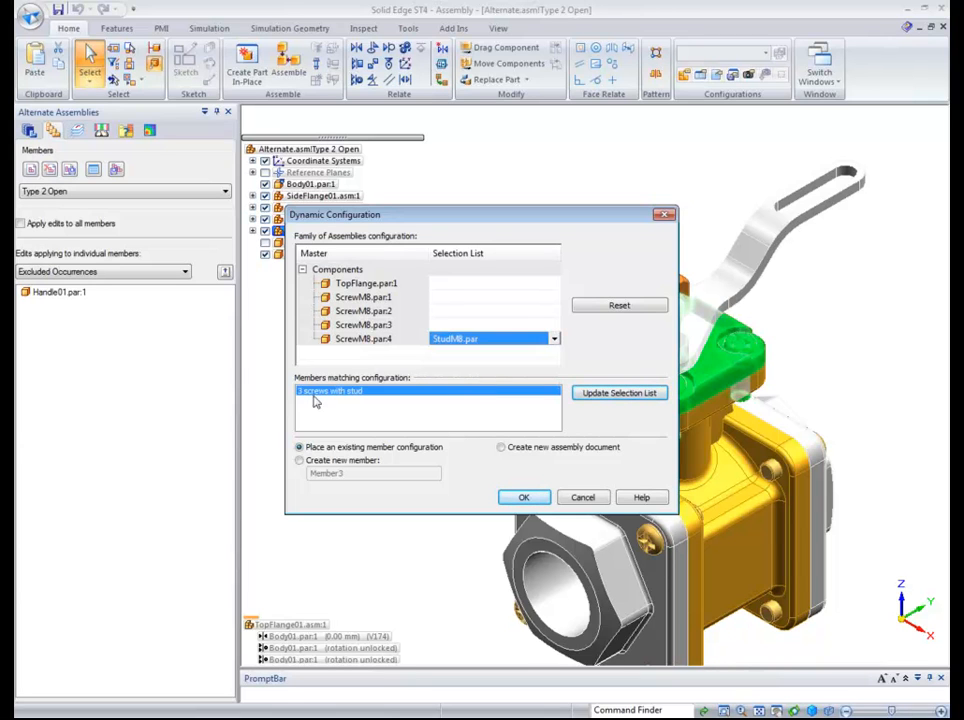
{"action": "left_click", "coordinate": [527, 497]}
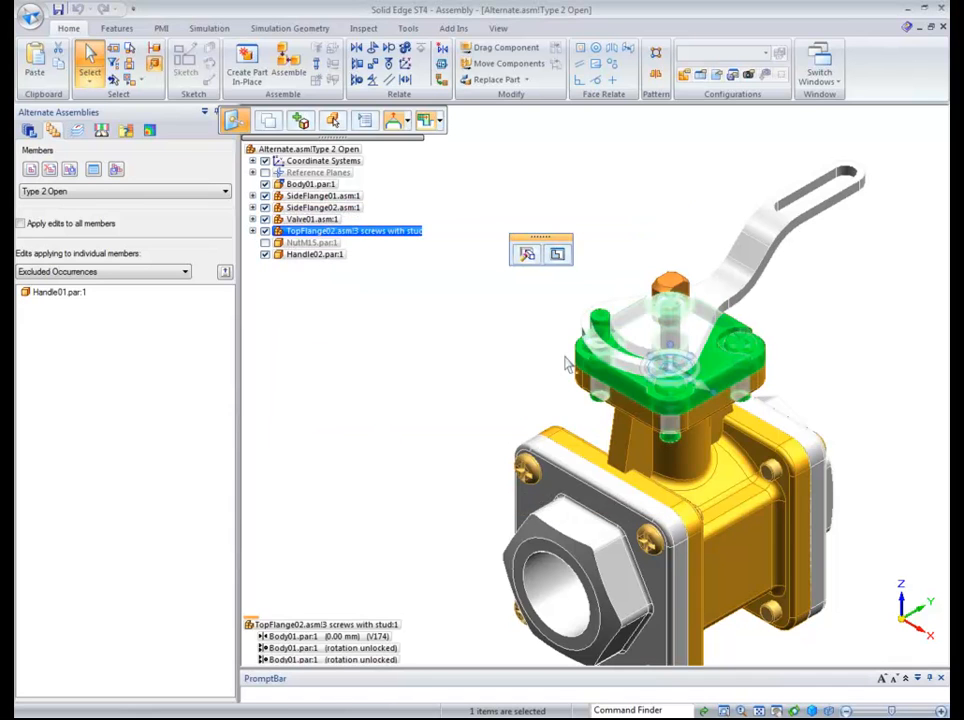
{"action": "left_click", "coordinate": [340, 367]}
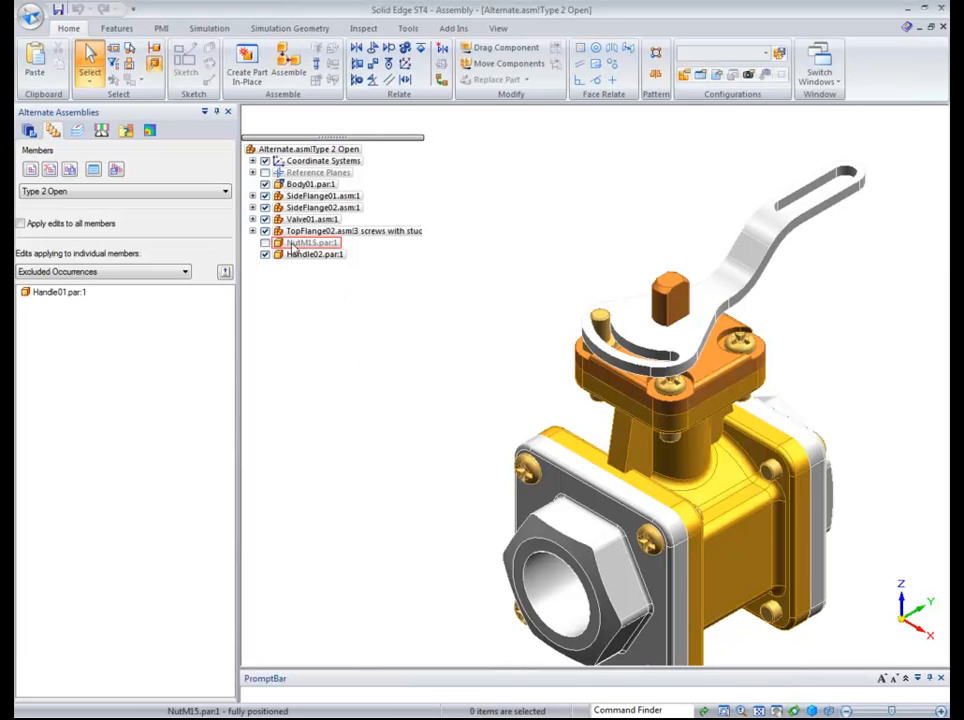
Compare the valve members by activating Type 1 Closed, Default Type 1 Open and Type 2 Open in turn.
{"action": "left_click", "coordinate": [118, 191]}
{"action": "left_click", "coordinate": [114, 212]}
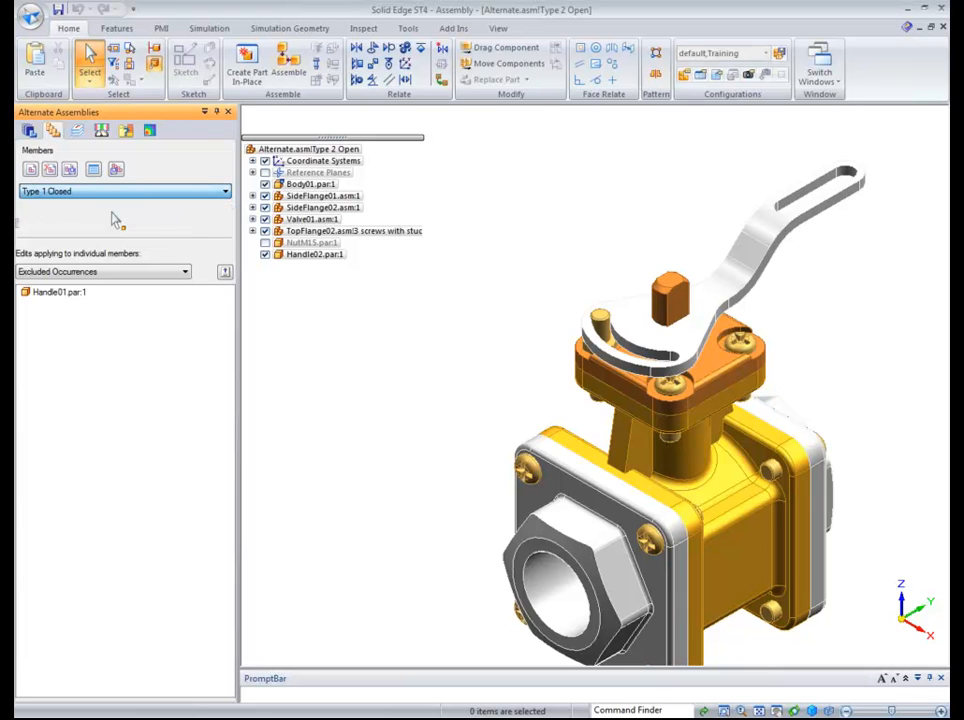
{"action": "left_click", "coordinate": [114, 195]}
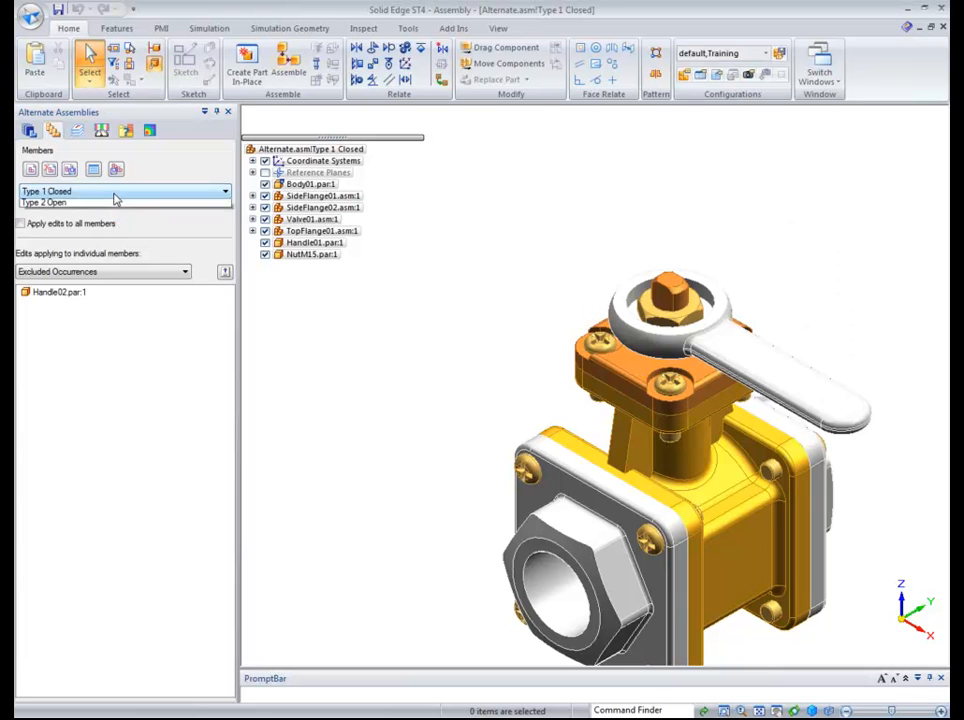
{"action": "left_click", "coordinate": [118, 205]}
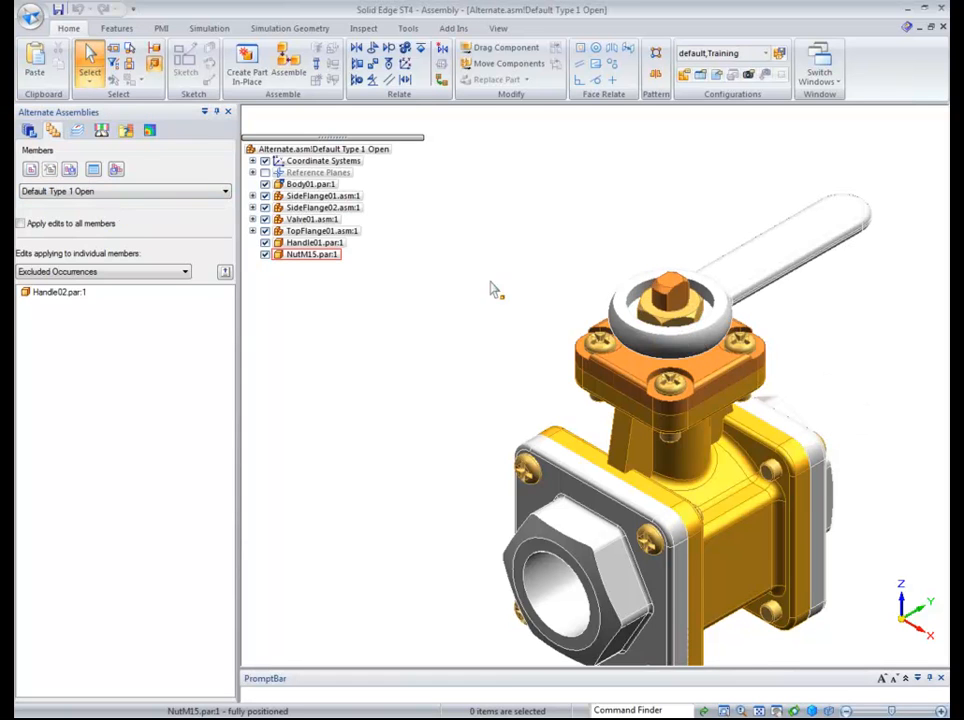
{"action": "left_click", "coordinate": [152, 191]}
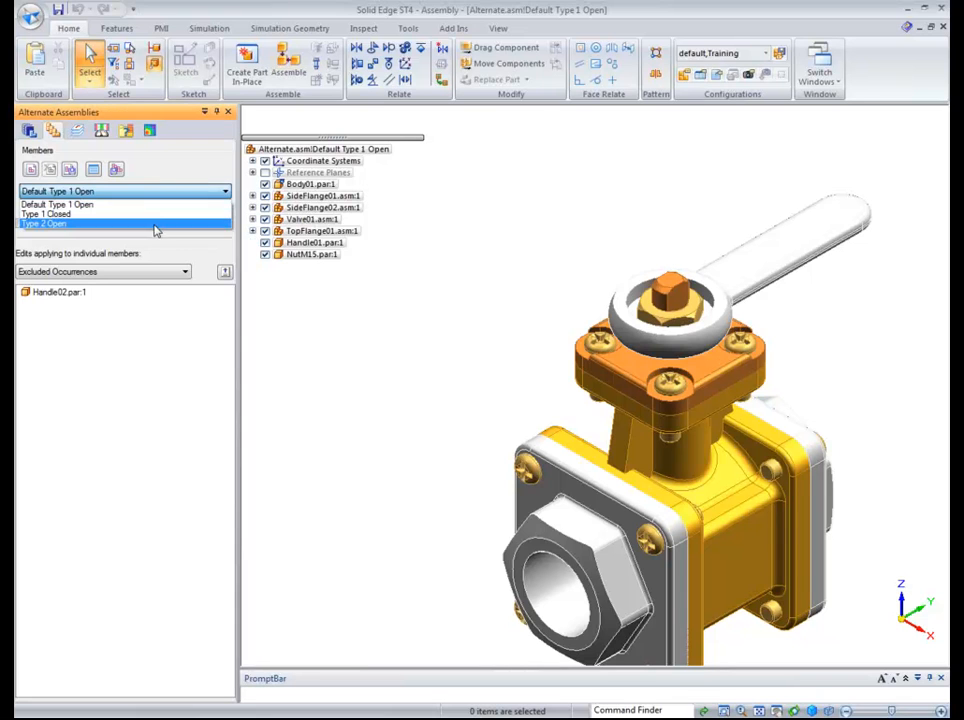
{"action": "left_click", "coordinate": [156, 224]}
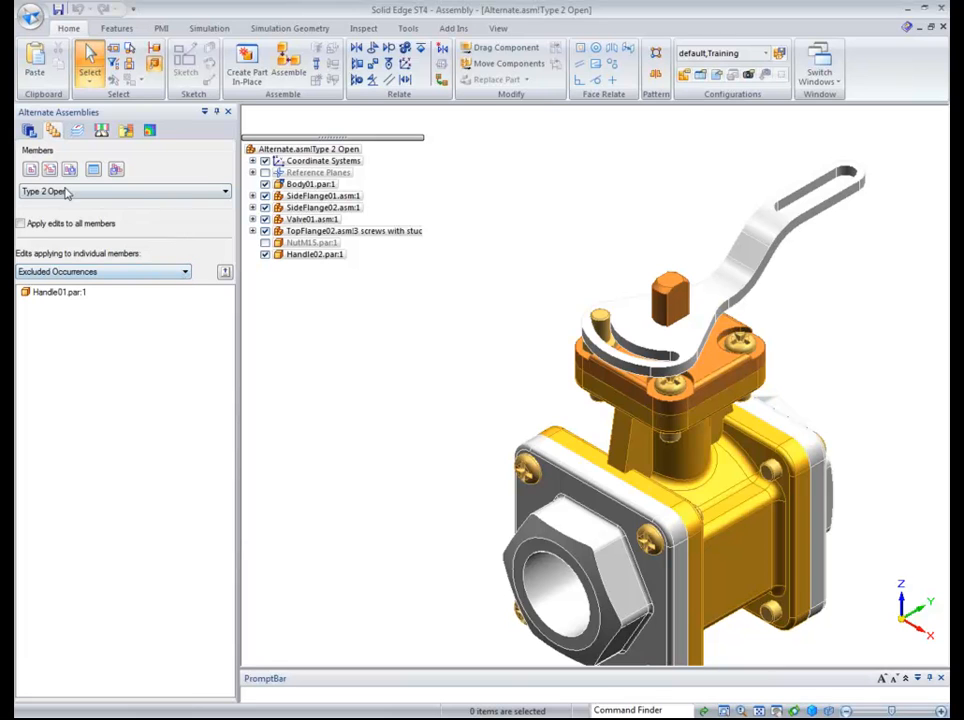
Create a new assembly member named "Type 3 Open Reversed Handle" from the Type 2 Open member.
{"action": "left_click", "coordinate": [31, 170]}
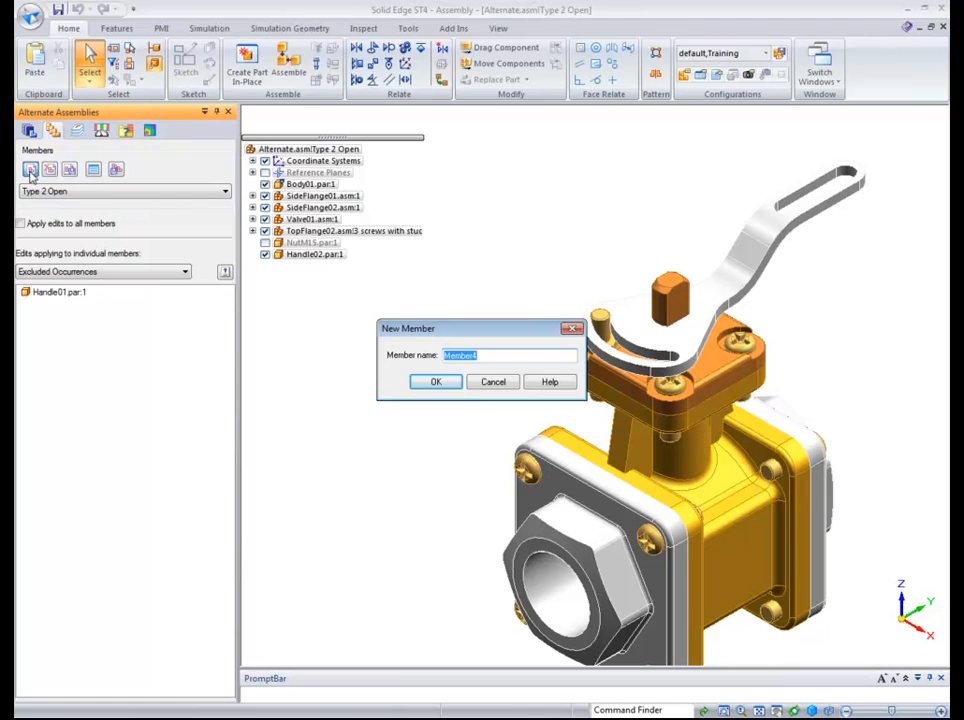
{"action": "type", "text": "Type 3 Open Reversed Handle"}
{"action": "key", "text": "Return"}
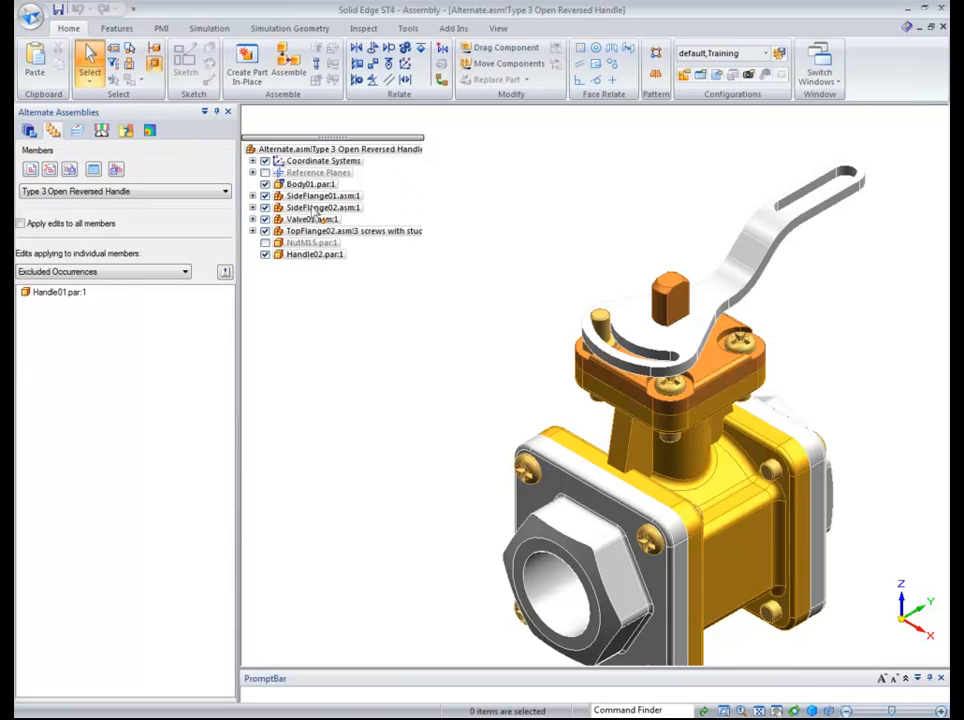
Select Handle02 and review the occurrence overrides of the Type 3 member, enlarging the list to read the full TopFlange override.
{"action": "left_click", "coordinate": [300, 256]}
{"action": "left_click", "coordinate": [184, 271]}
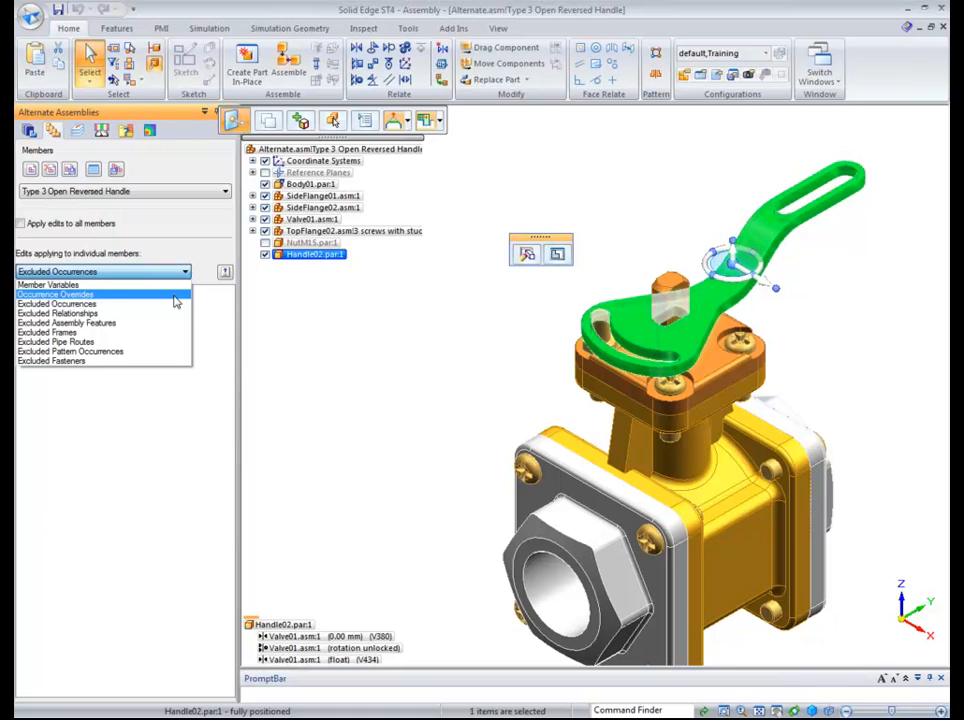
{"action": "left_click", "coordinate": [174, 296]}
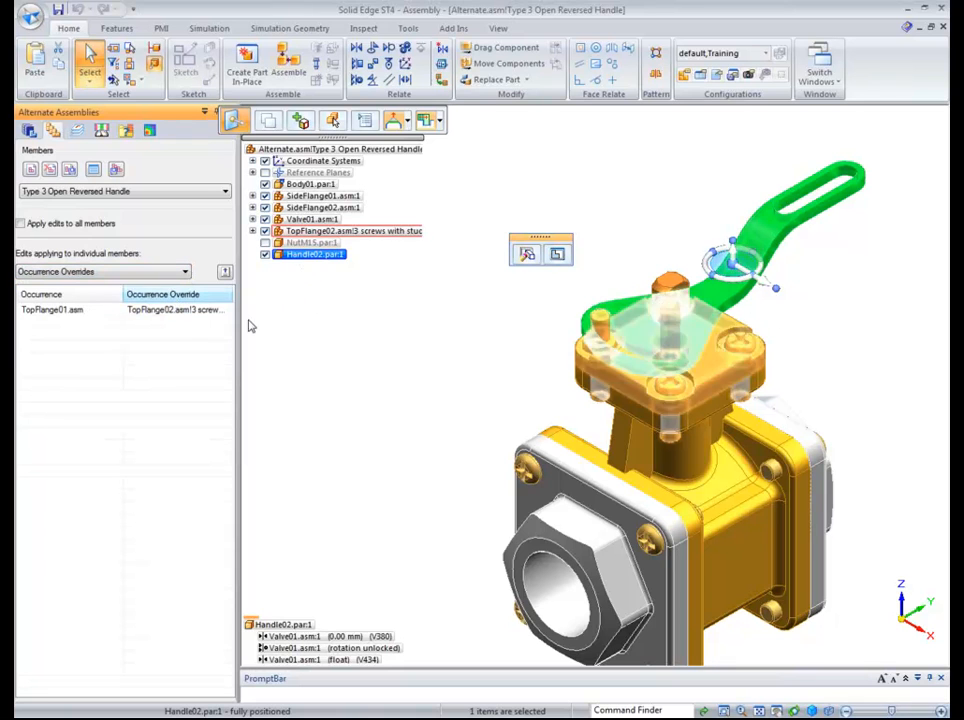
{"action": "left_click", "coordinate": [208, 315]}
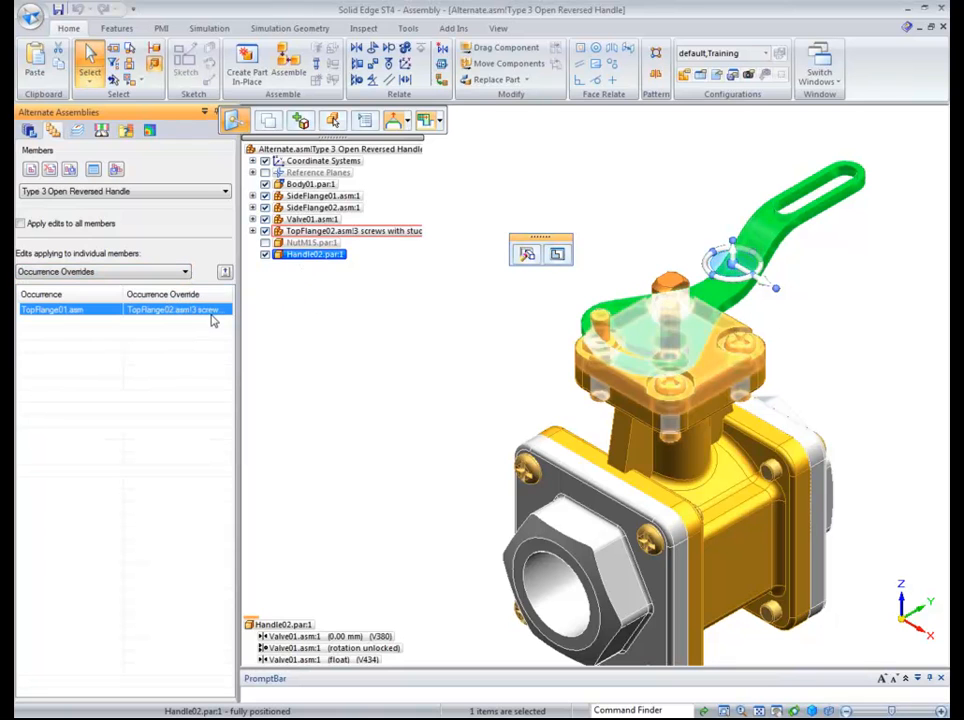
{"action": "left_click_drag", "start_coordinate": [239, 316], "coordinate": [321, 325]}
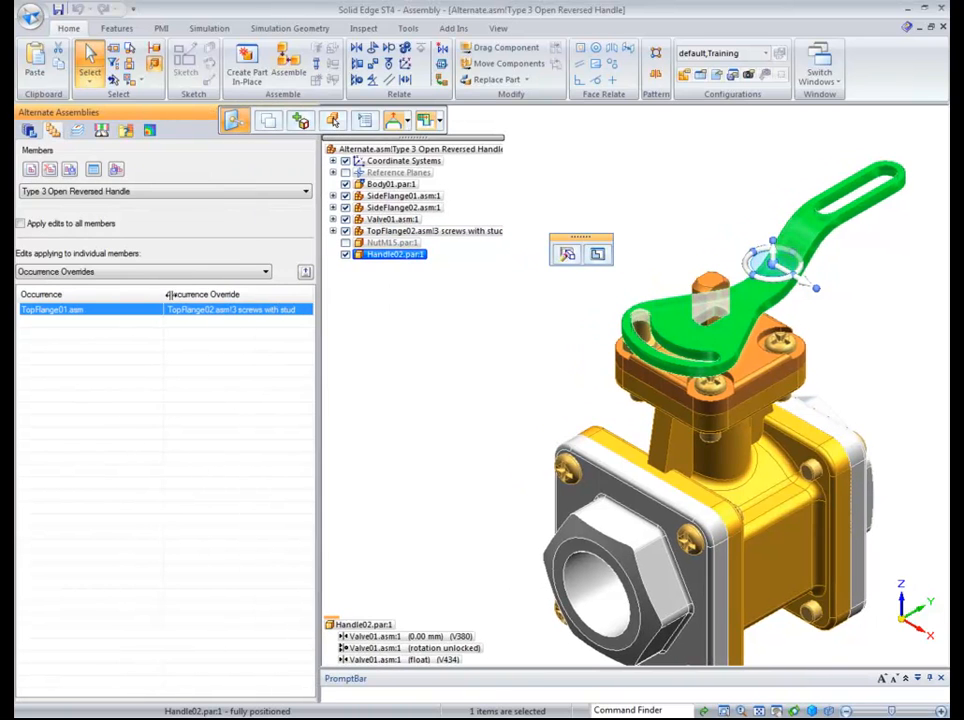
{"action": "left_click_drag", "start_coordinate": [167, 294], "coordinate": [112, 294]}
{"action": "left_click", "coordinate": [54, 314]}
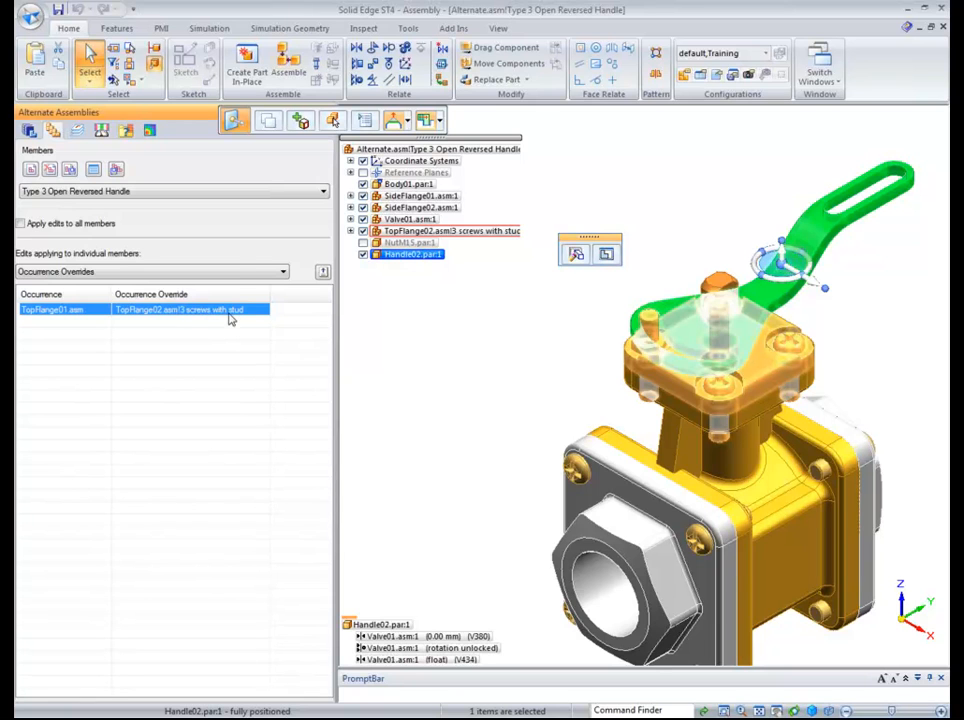
Exclude Handle02's 0.00 mm and floating mates to Valve01 from the Type 3 member, with the excluded relationships listed.
{"action": "left_click", "coordinate": [230, 271]}
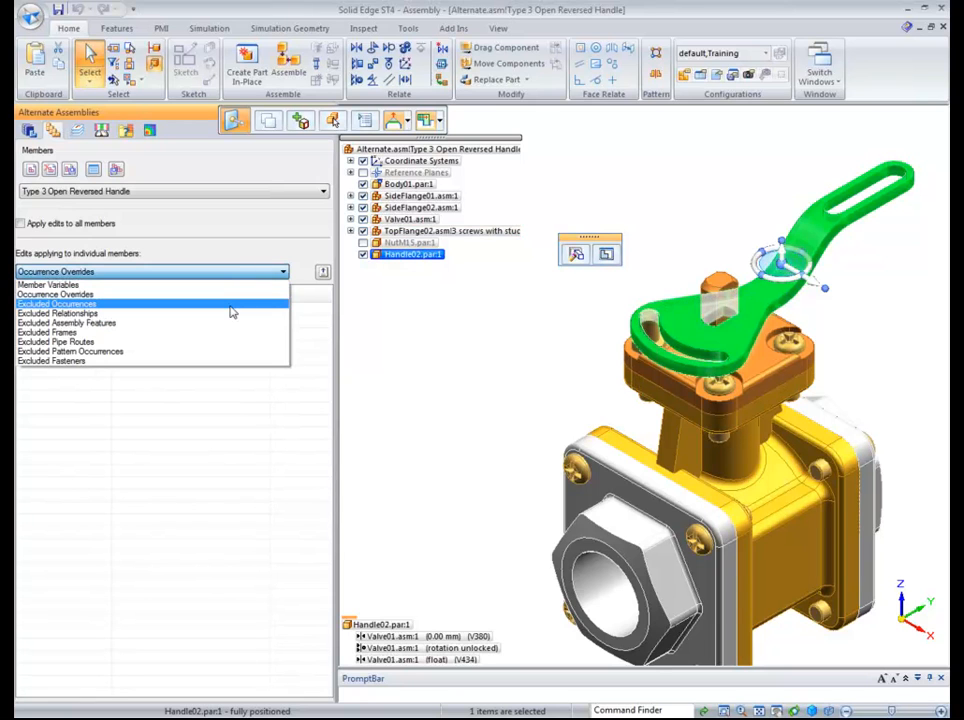
{"action": "left_click", "coordinate": [231, 314]}
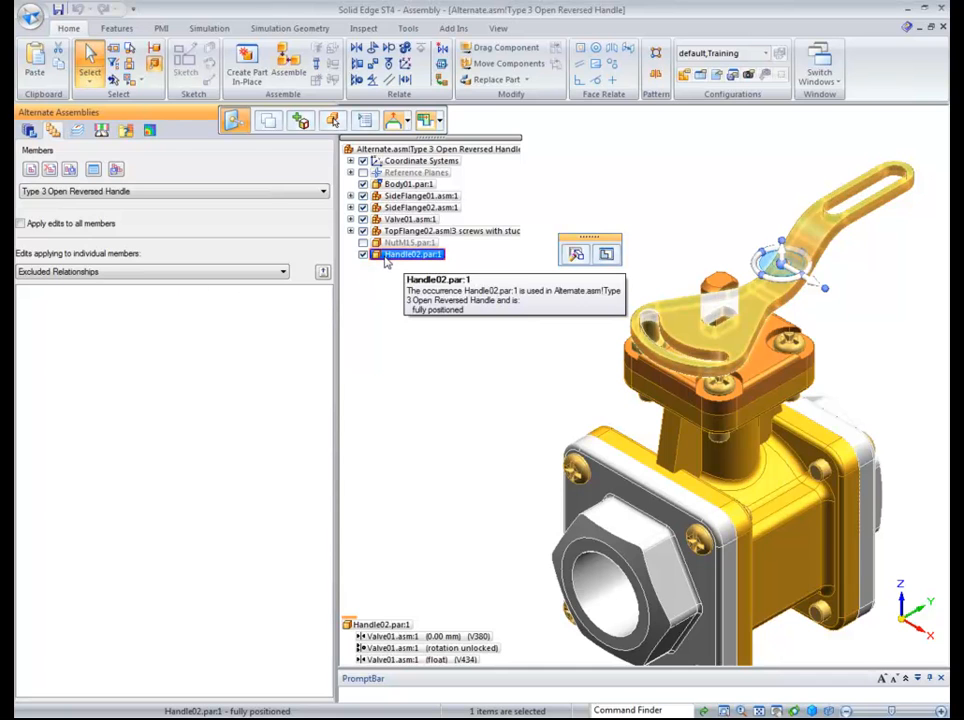
{"action": "left_click", "coordinate": [425, 636]}
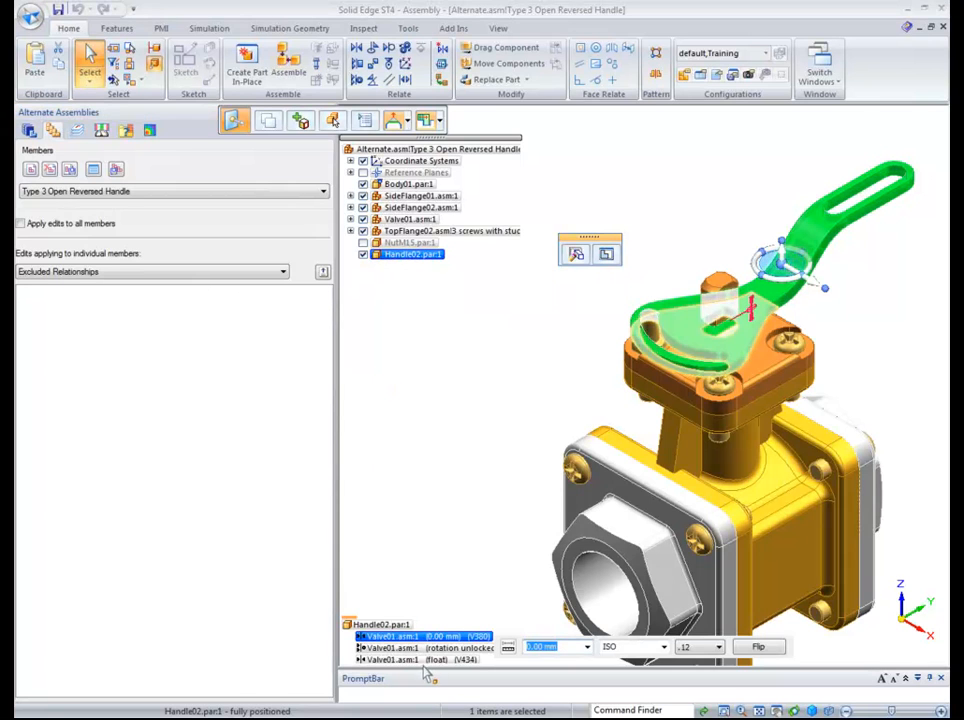
{"action": "left_click", "coordinate": [423, 660], "text": "ctrl"}
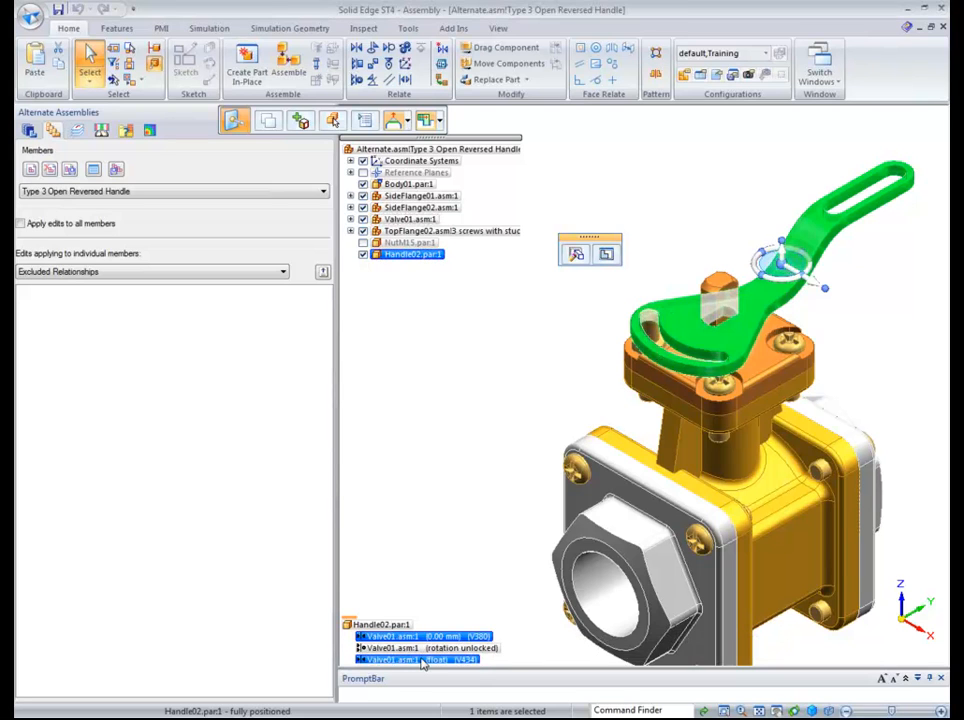
{"action": "key", "text": "Delete"}
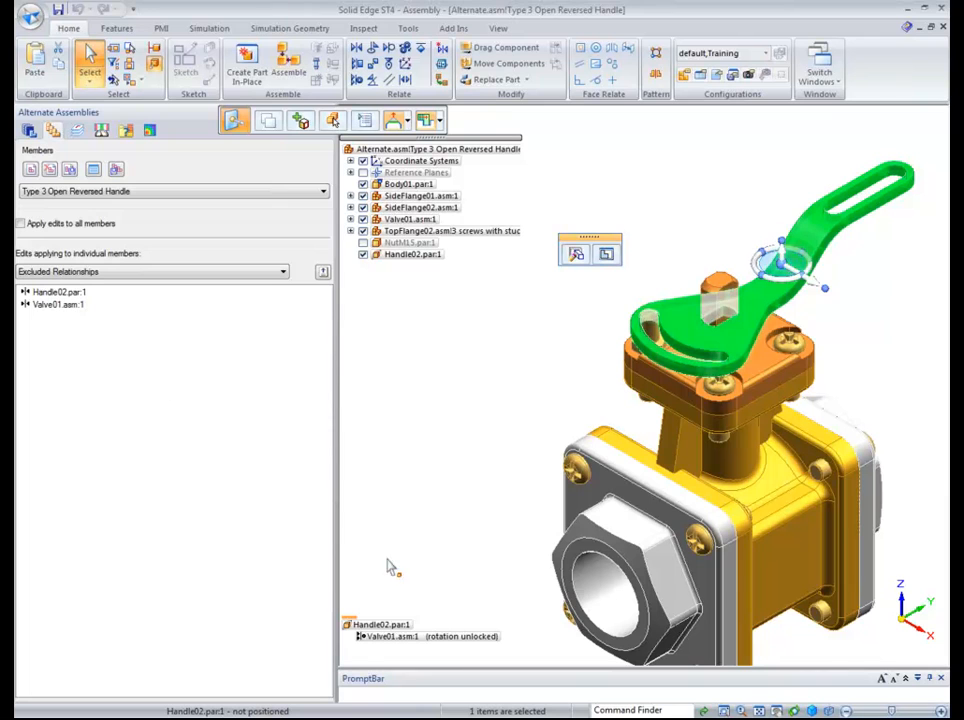
Reassemble Handle02 by relating its flat face to the valve shaft's shoulder face with a 0.00 mm offset.
{"action": "left_click", "coordinate": [296, 77]}
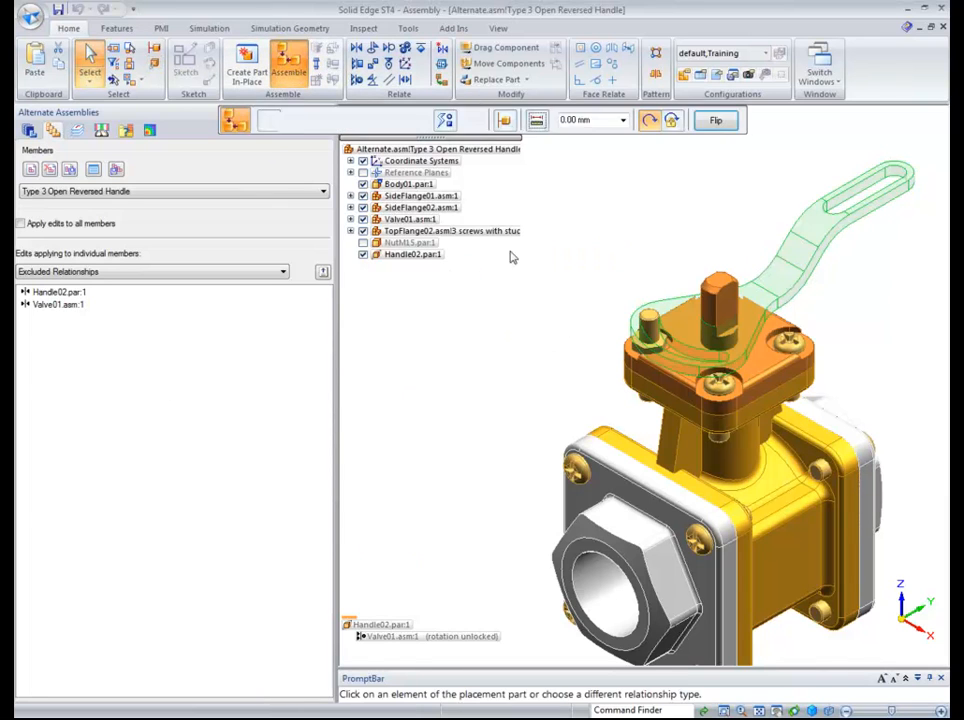
{"action": "left_click", "coordinate": [730, 346]}
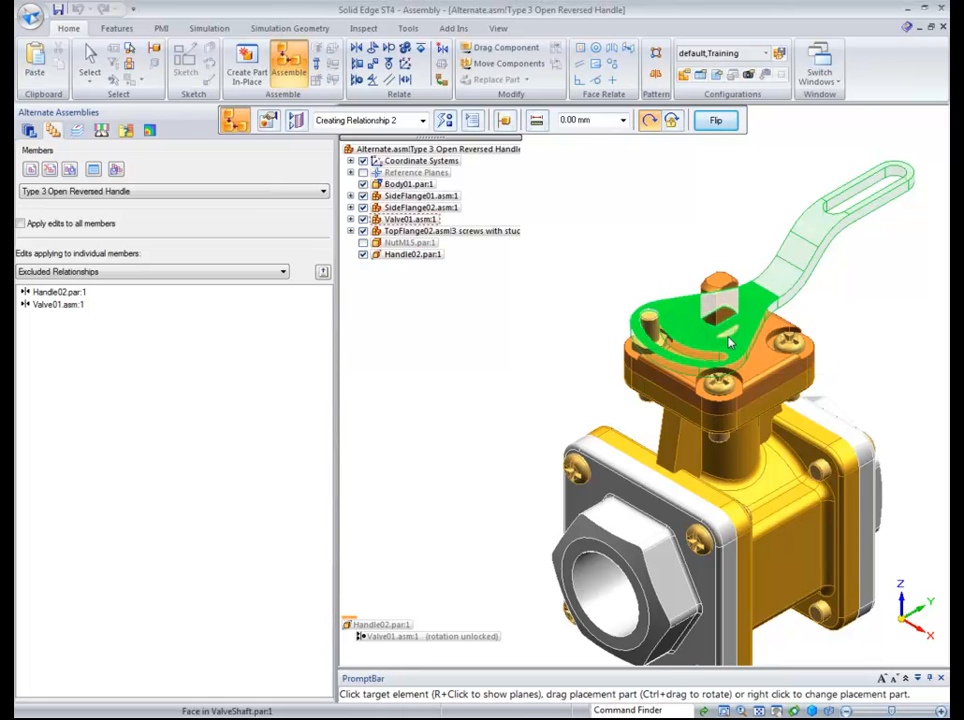
{"action": "left_click", "coordinate": [727, 337]}
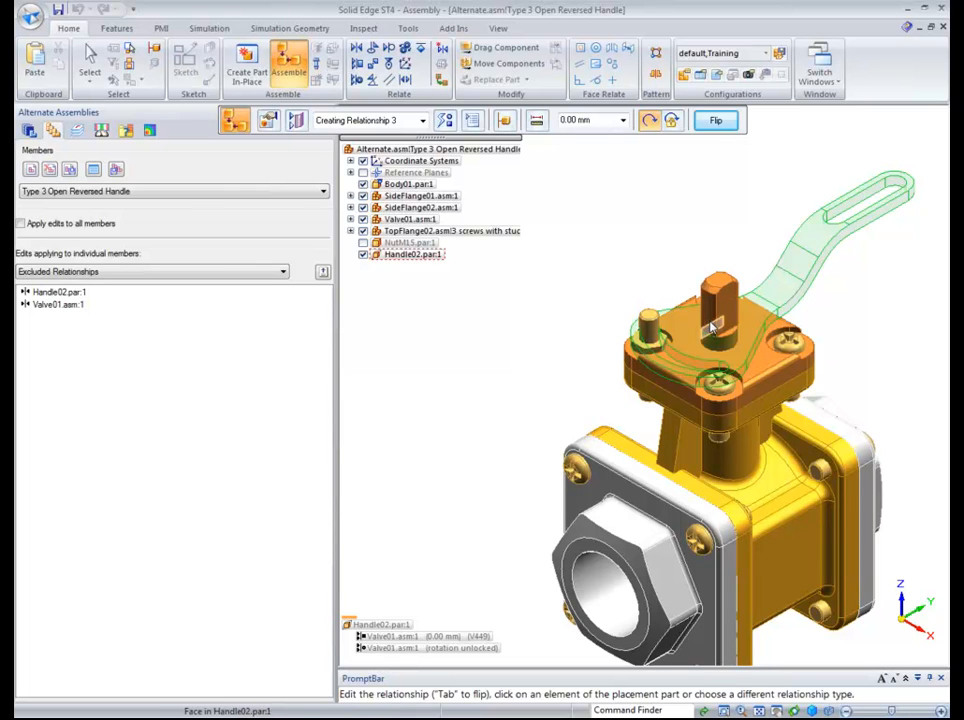
Relate the inner face of Handle02's shaft hole to the valve shaft's flat with a floating offset, and flip its direction.
{"action": "left_click", "coordinate": [716, 328]}
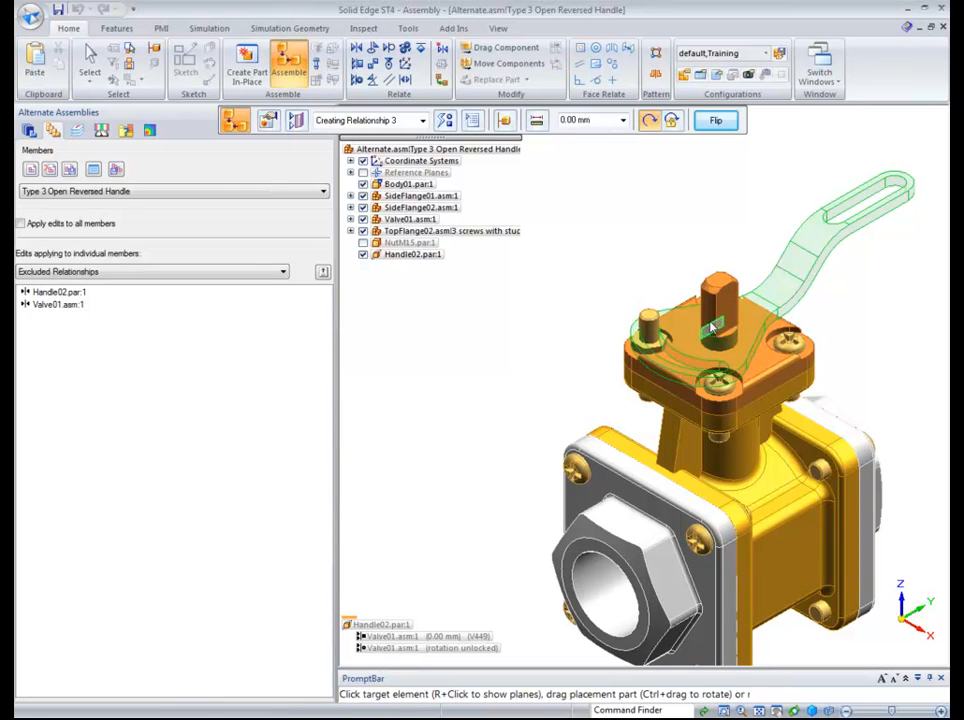
{"action": "left_click", "coordinate": [537, 120]}
{"action": "left_click", "coordinate": [568, 156]}
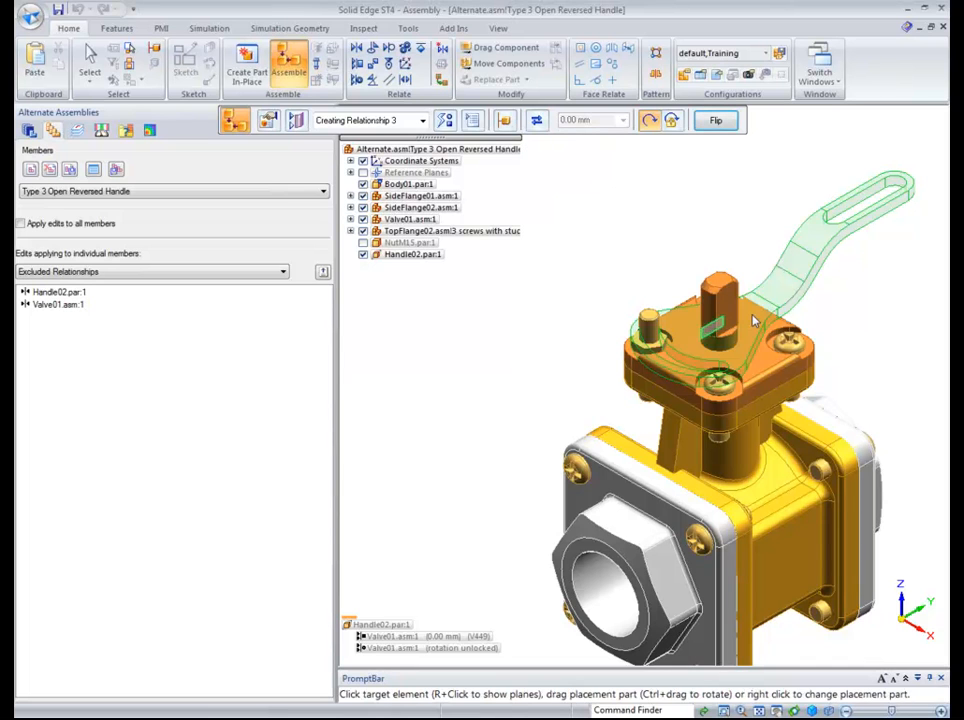
{"action": "left_click", "coordinate": [722, 313]}
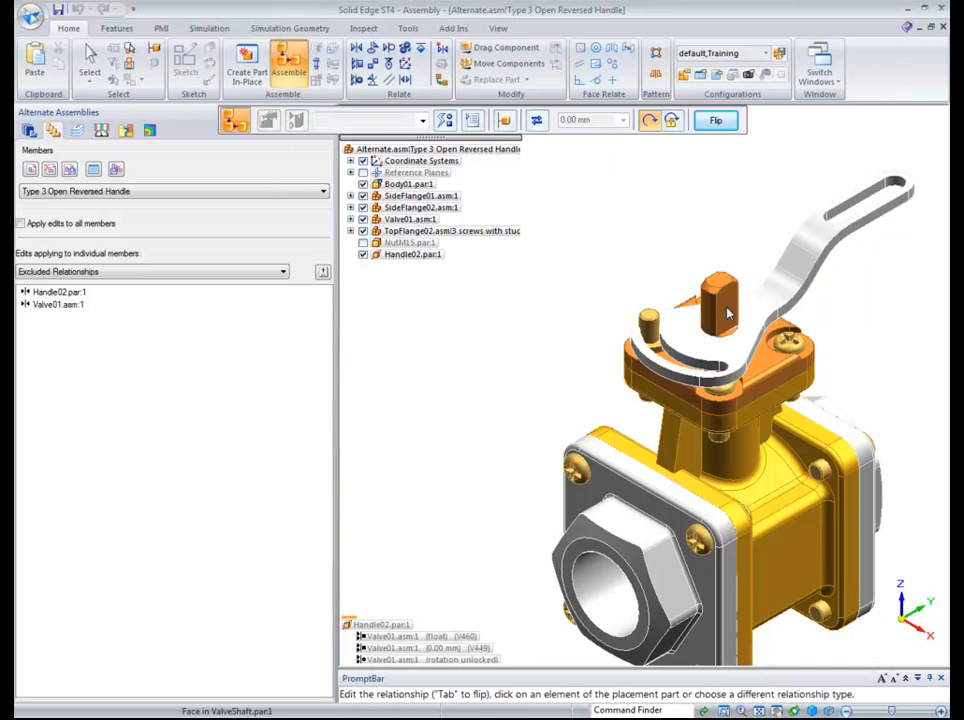
{"action": "left_click", "coordinate": [729, 125]}
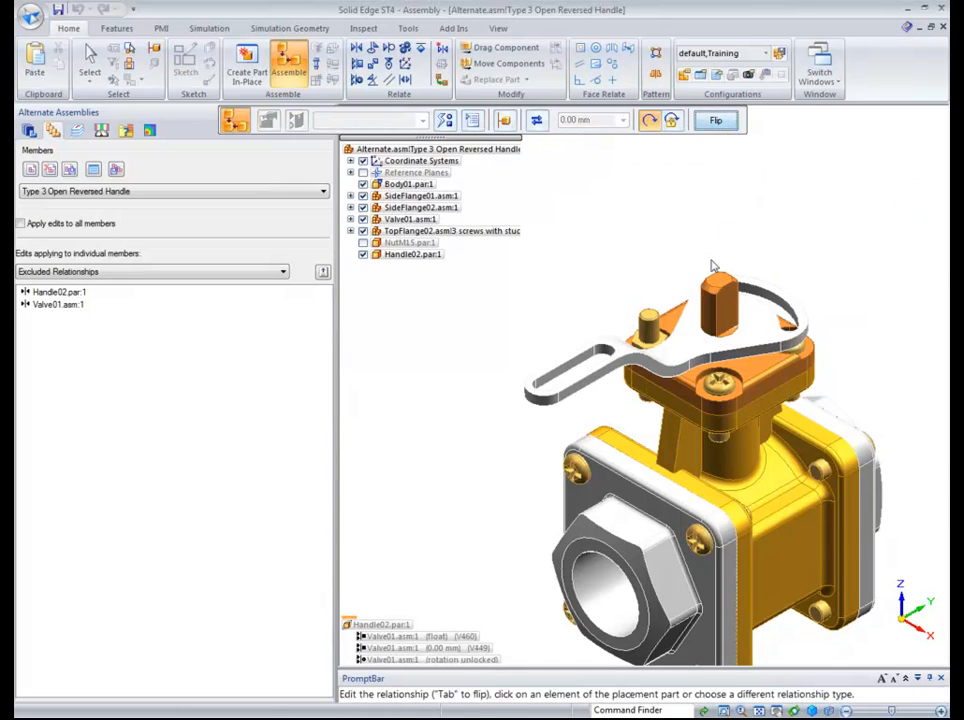
Flip Handle02's new 0.00 mm relationship to Valve01 to turn the handle upside down.
{"action": "left_click", "coordinate": [451, 650]}
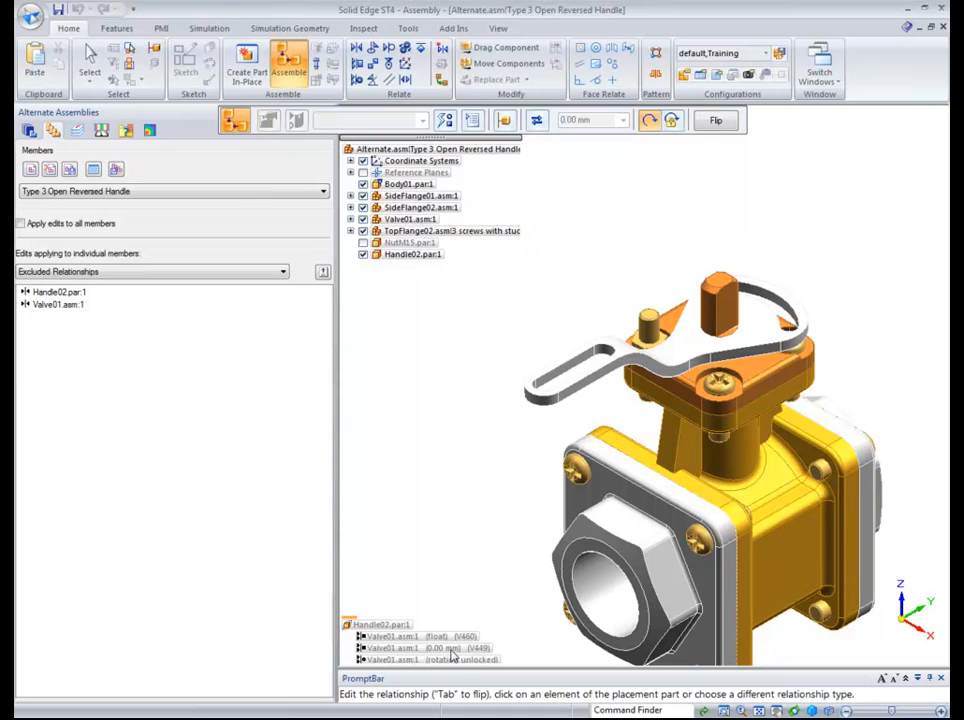
{"action": "left_click", "coordinate": [90, 60]}
{"action": "left_click", "coordinate": [410, 254]}
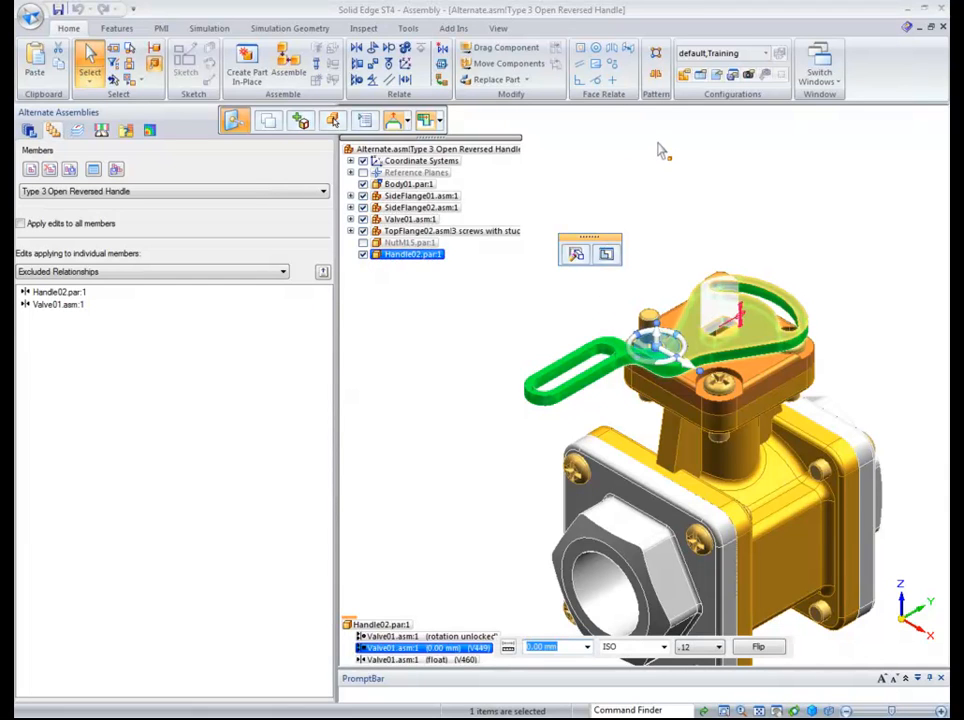
{"action": "left_click", "coordinate": [757, 646]}
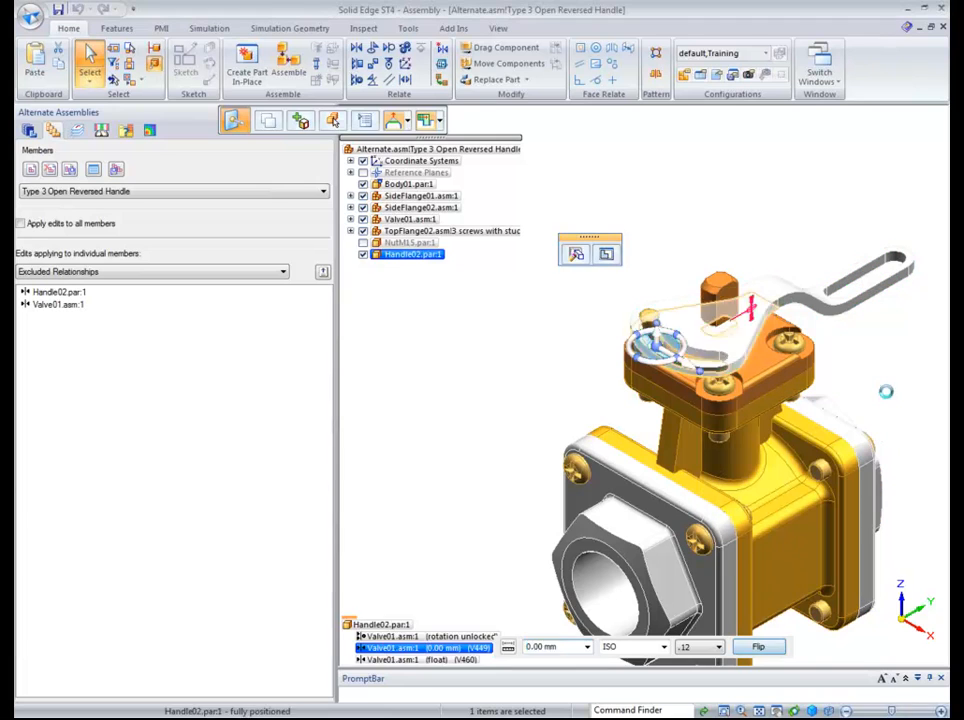
{"action": "key", "text": "Escape"}
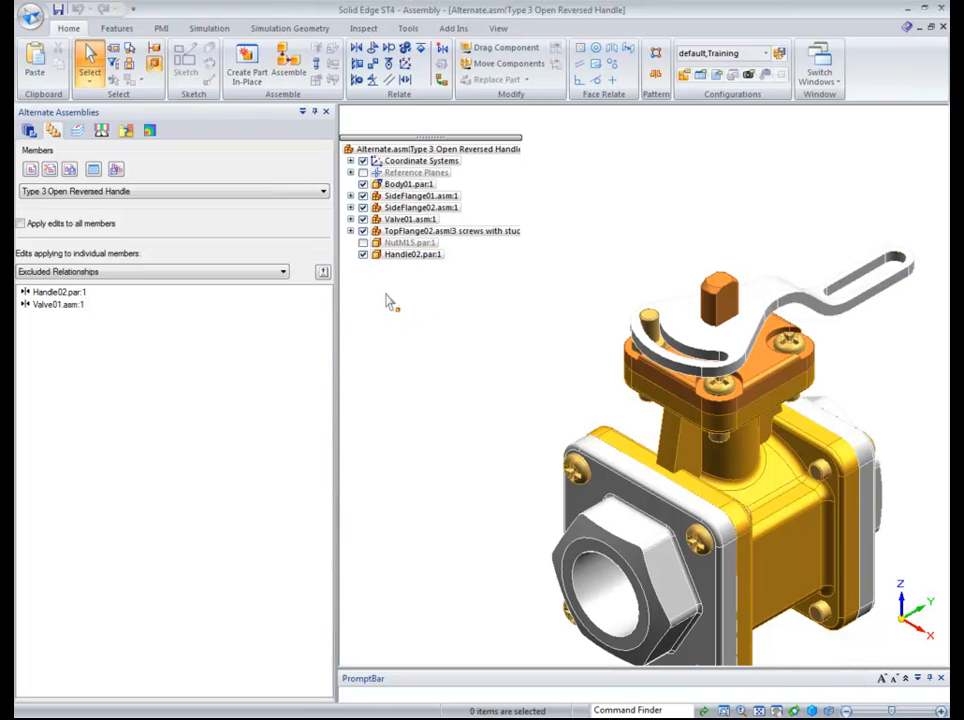
{"action": "left_click", "coordinate": [283, 272]}
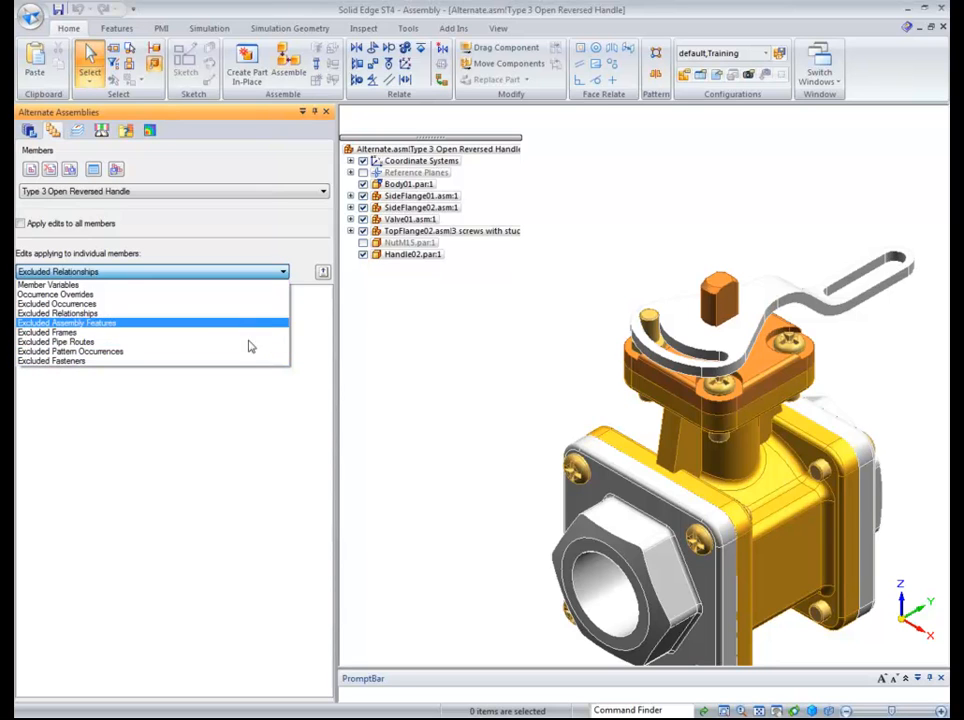
{"action": "left_click", "coordinate": [370, 322]}
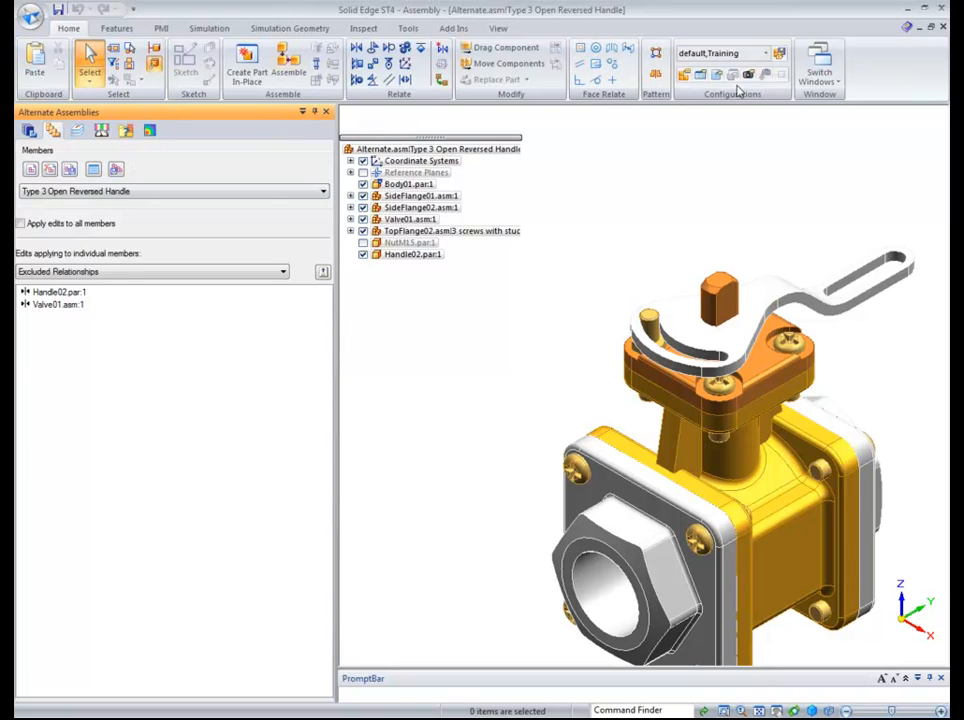
Switch to the Robot Arm.asm assembly and check its list of members.
{"action": "left_click", "coordinate": [819, 68]}
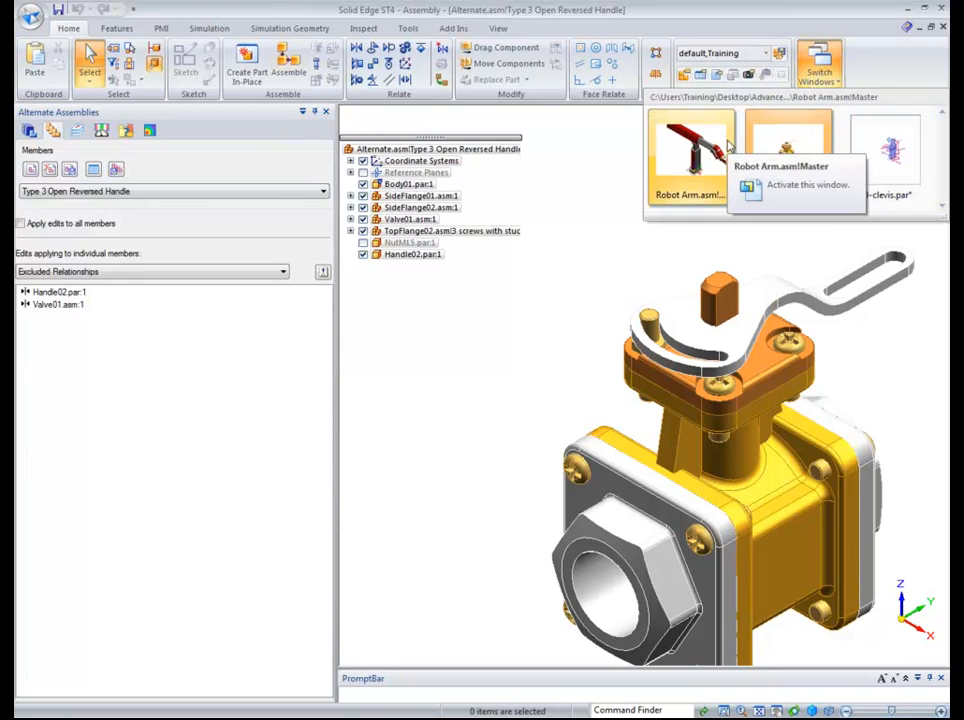
{"action": "left_click", "coordinate": [726, 145]}
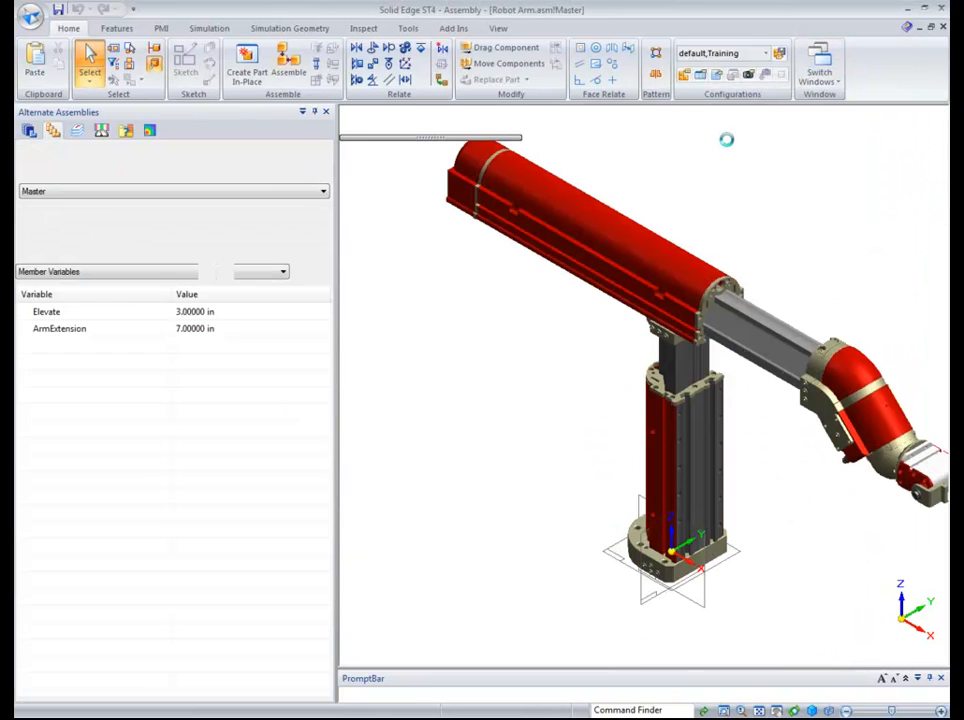
{"action": "left_click", "coordinate": [232, 196]}
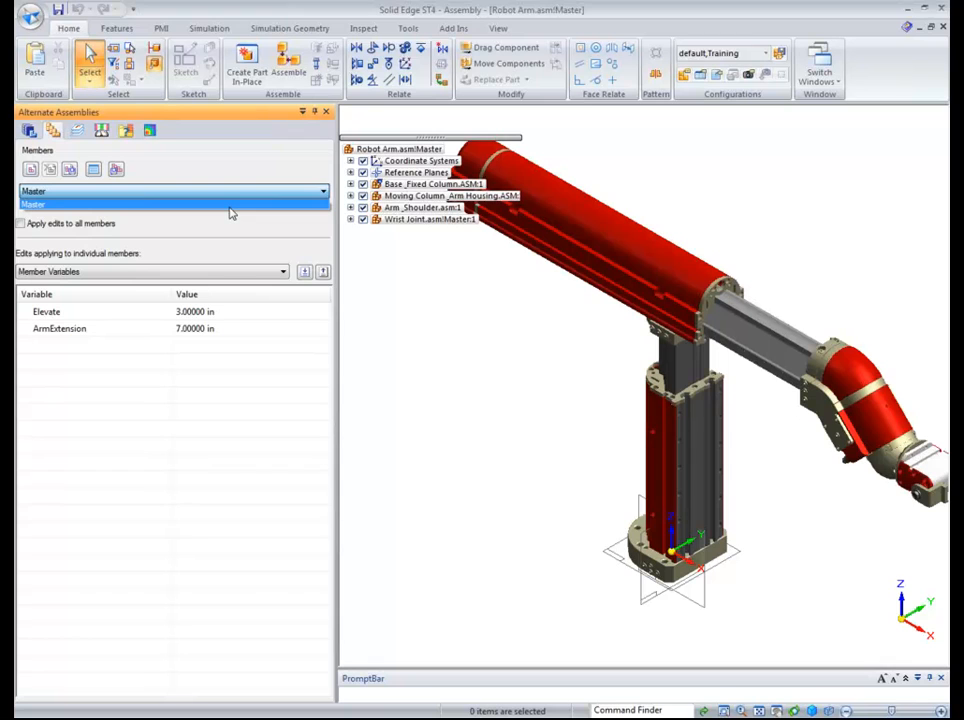
{"action": "left_click", "coordinate": [544, 372]}
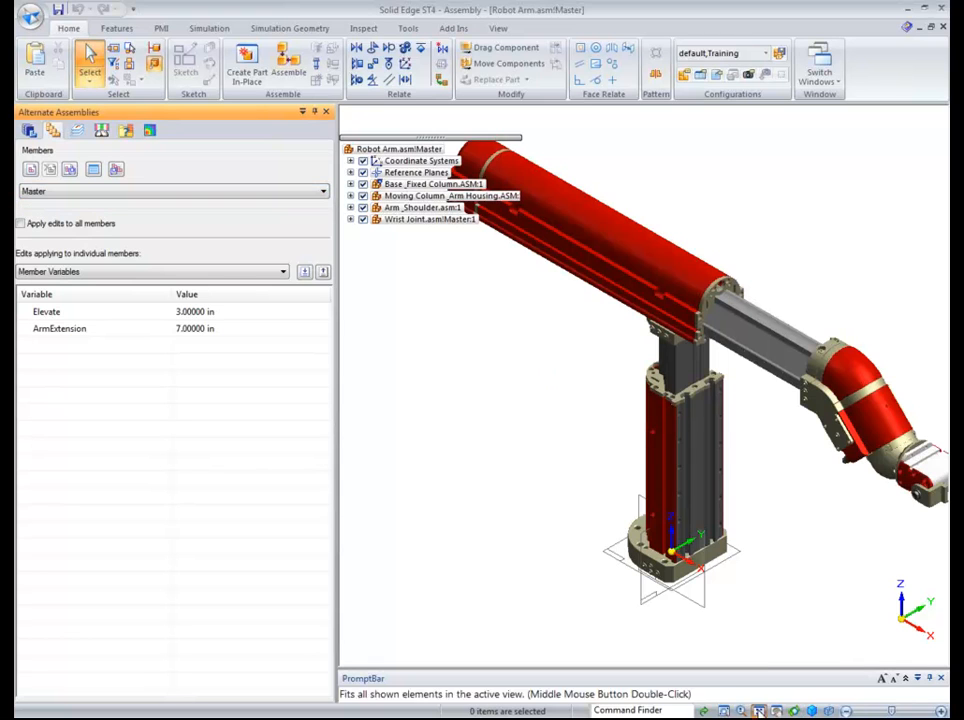
{"action": "left_click", "coordinate": [759, 711]}
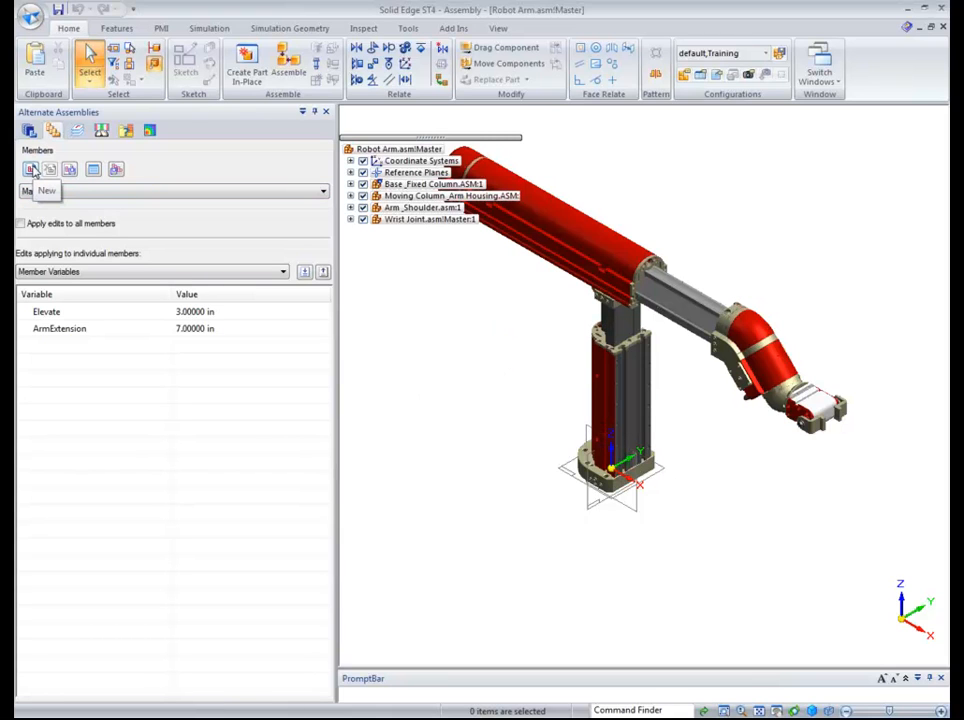
Examine the variables and their Master values in the robot arm's Alternate Assemblies Table, widening the name column to read them.
{"action": "left_click", "coordinate": [92, 171]}
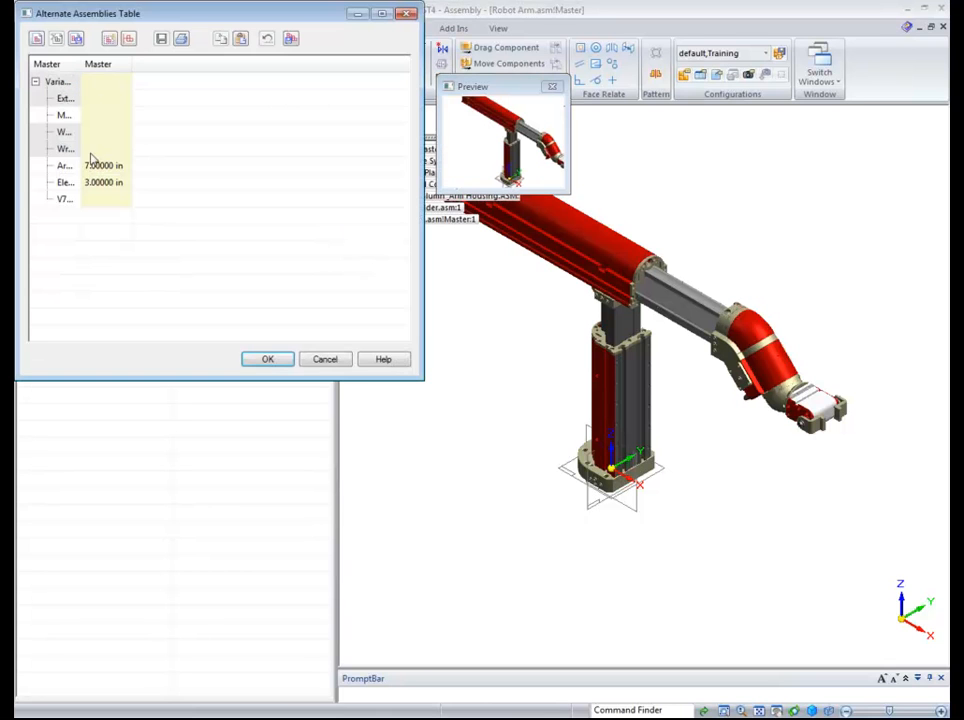
{"action": "left_click_drag", "start_coordinate": [78, 63], "coordinate": [179, 63]}
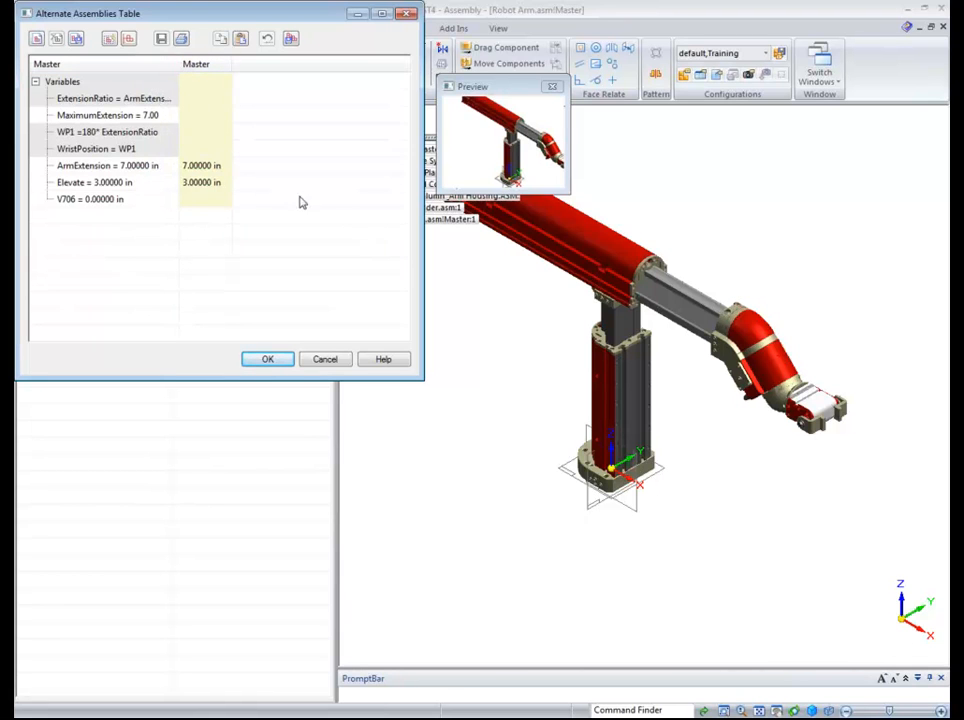
{"action": "left_click", "coordinate": [268, 362]}
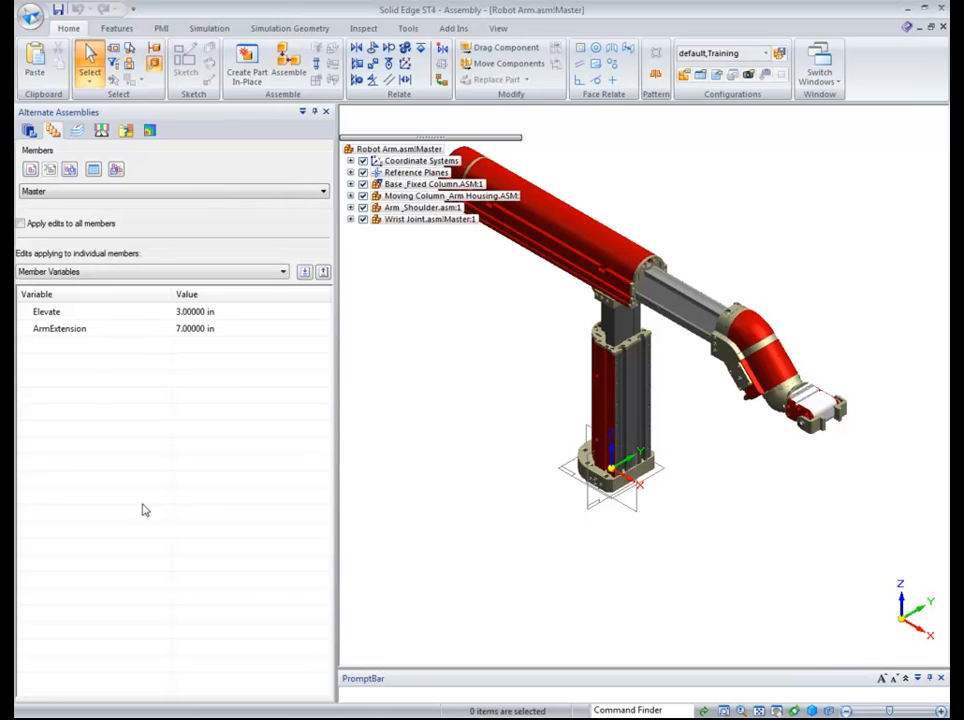
Create a robot arm member named Home with the Elevate and ArmExtension variables both set to 0 in.
{"action": "left_click", "coordinate": [30, 170]}
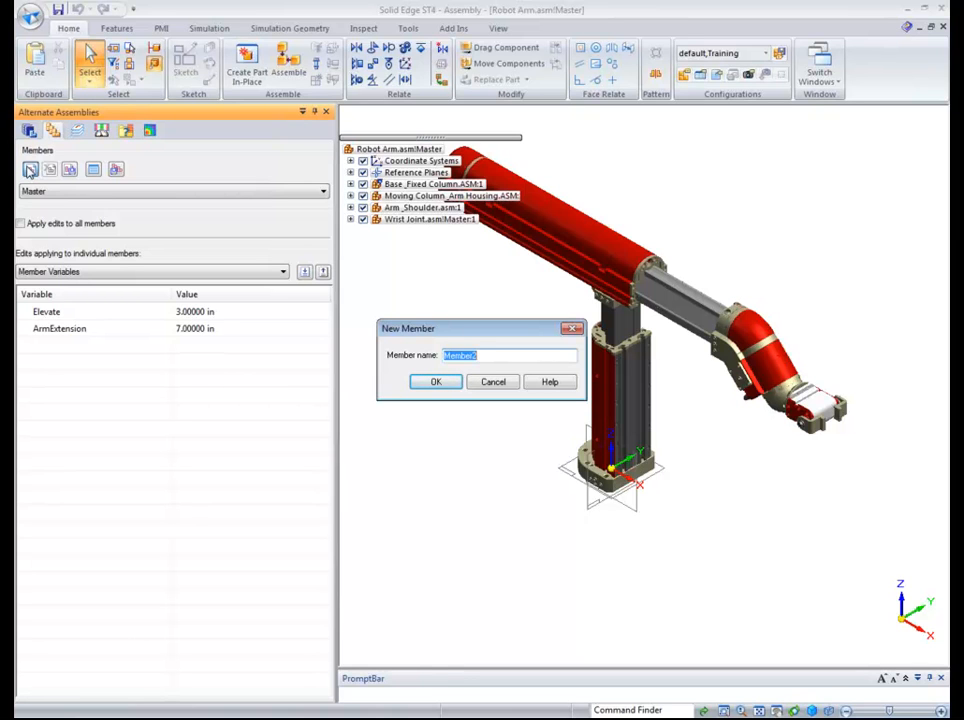
{"action": "type", "text": "Home"}
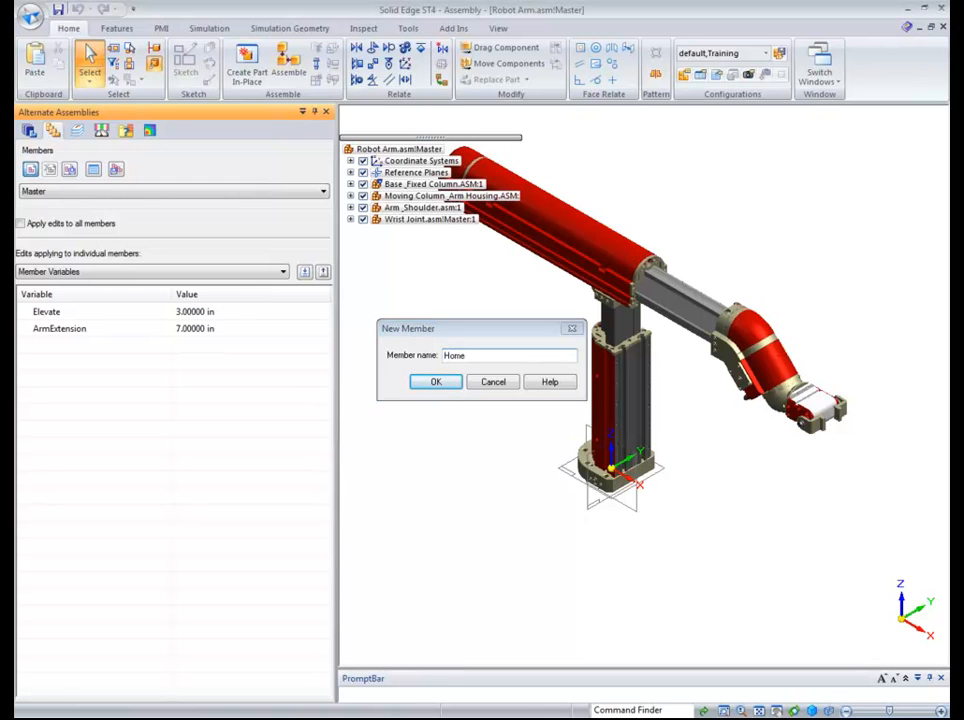
{"action": "key", "text": "Return"}
{"action": "left_click", "coordinate": [186, 312]}
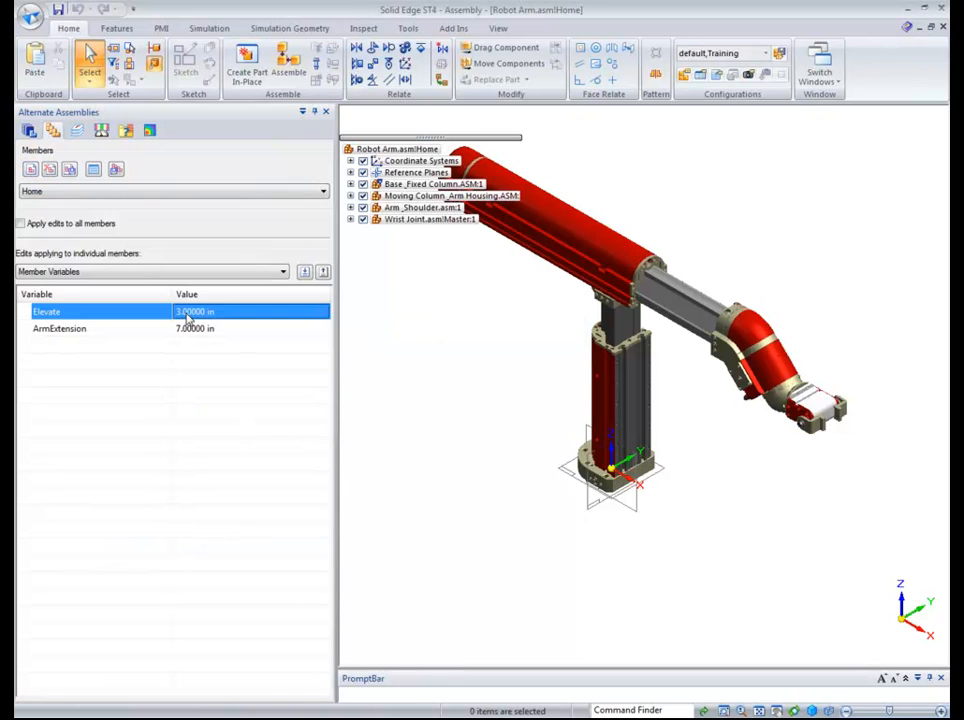
{"action": "type", "text": "0"}
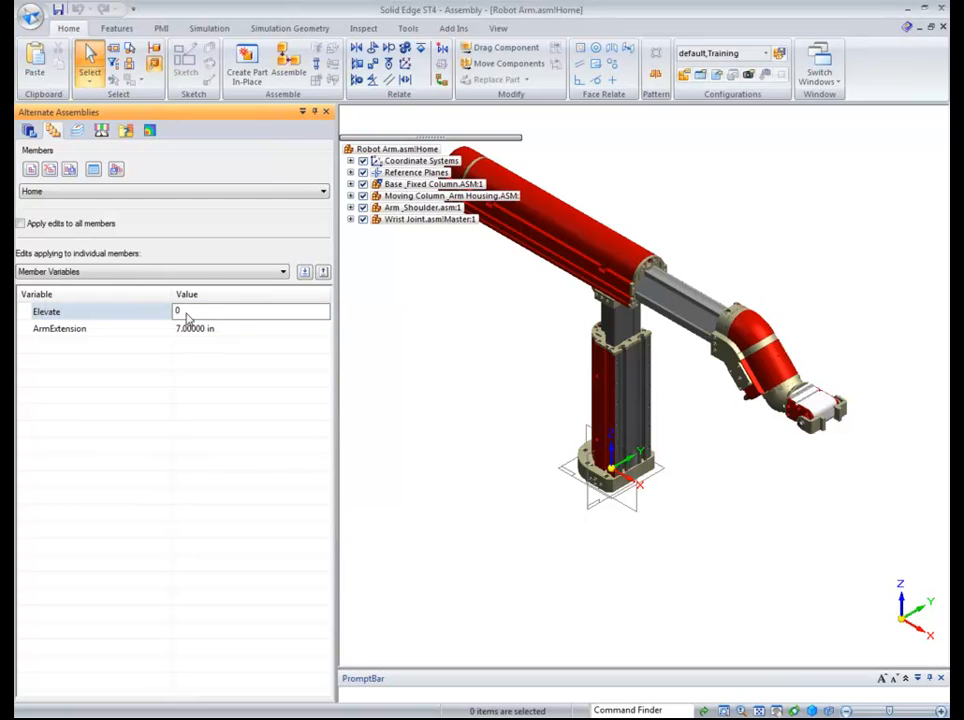
{"action": "key", "text": "Return"}
{"action": "left_click", "coordinate": [202, 331]}
{"action": "type", "text": "0"}
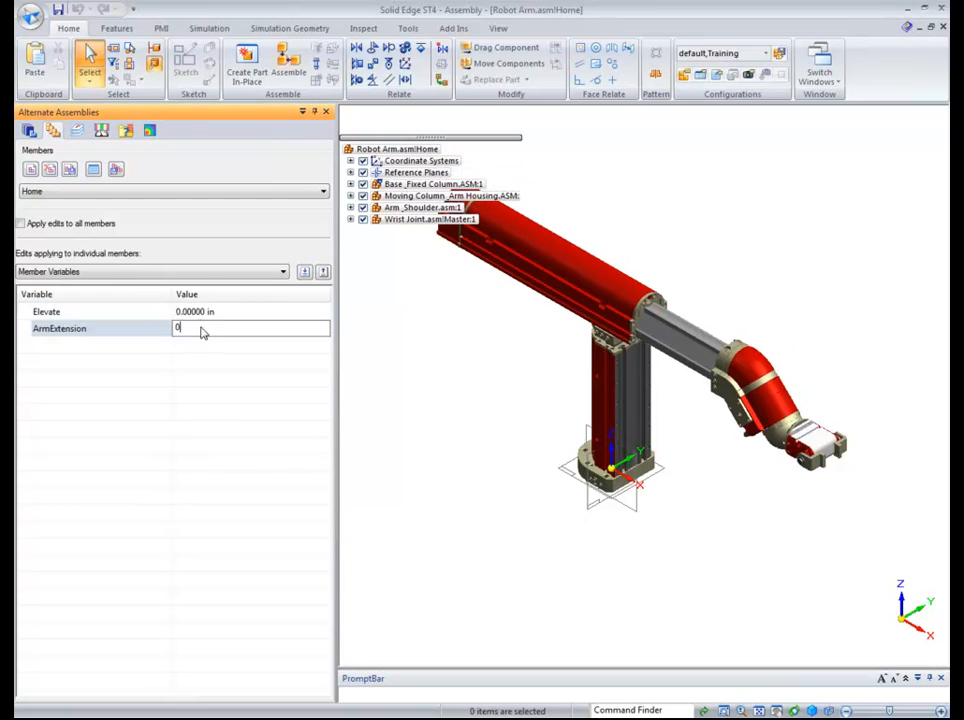
{"action": "key", "text": "Return"}
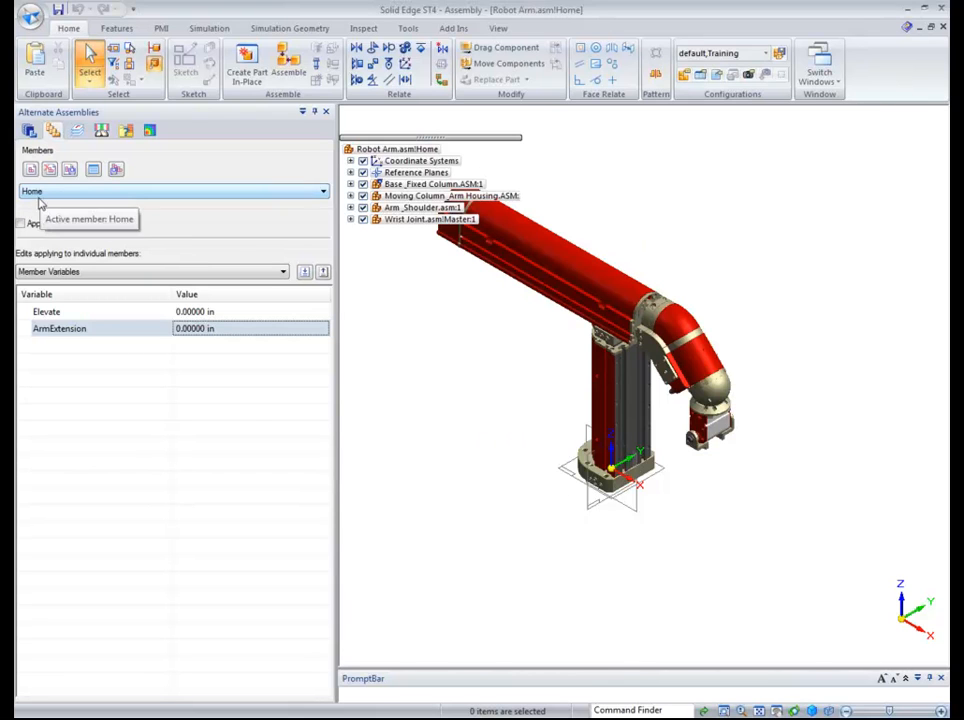
Create a member named Elevated and set its Elevate variable to 3 in.
{"action": "left_click", "coordinate": [31, 170]}
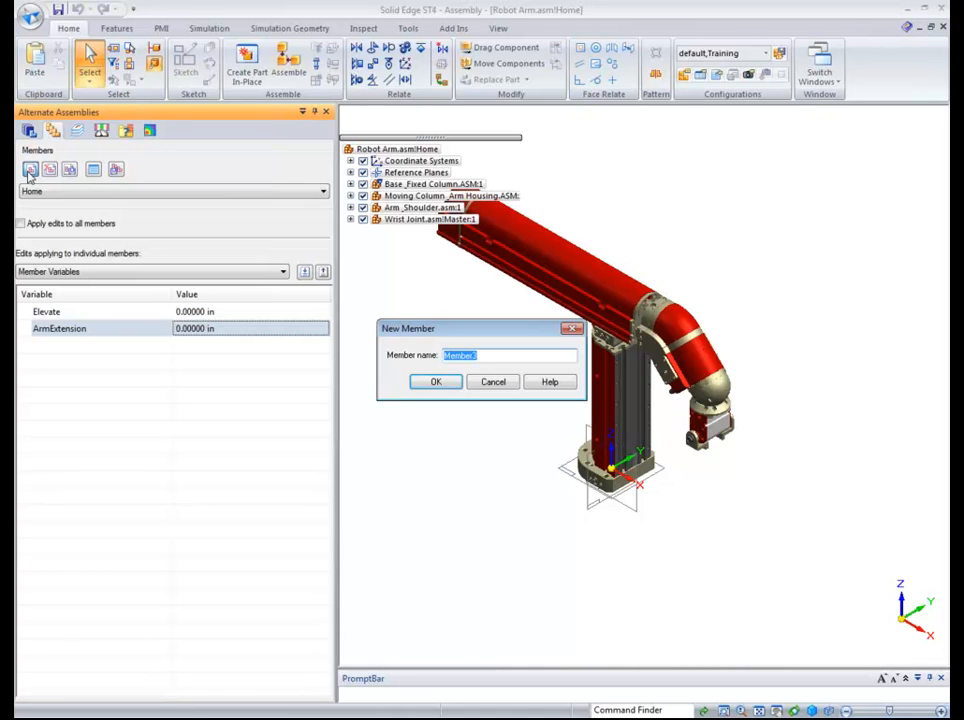
{"action": "type", "text": "Elevated"}
{"action": "key", "text": "Return"}
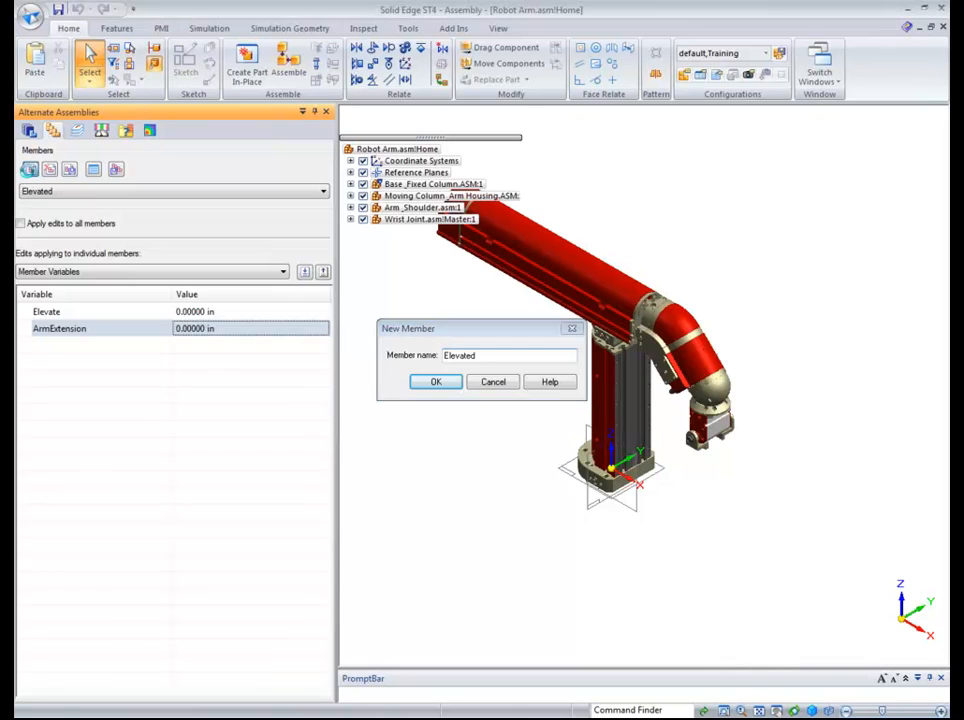
{"action": "left_click", "coordinate": [203, 312]}
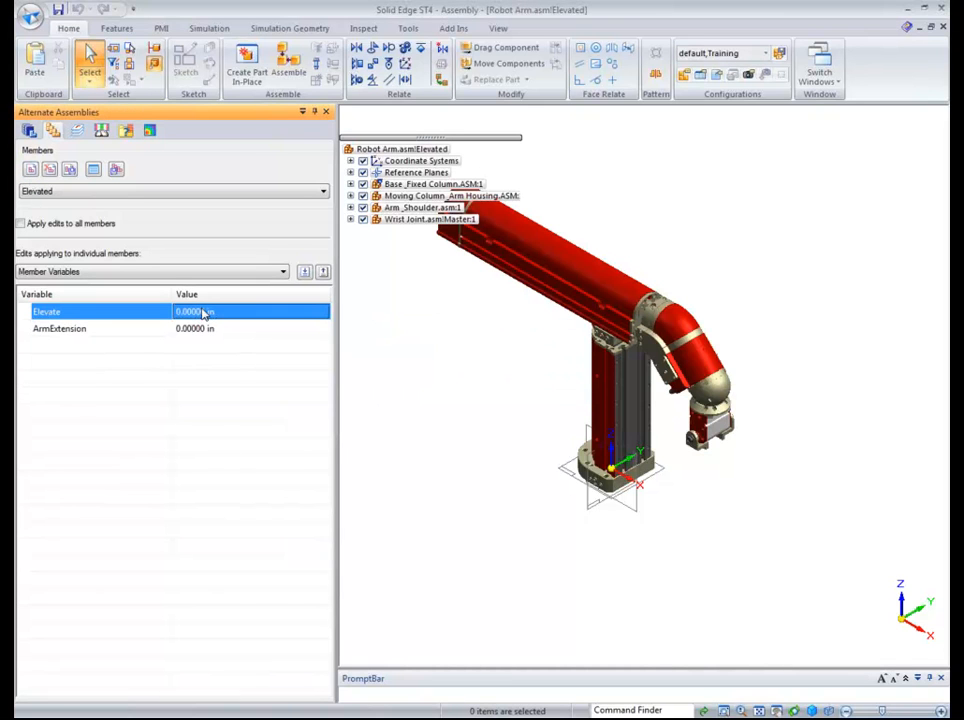
{"action": "type", "text": "3"}
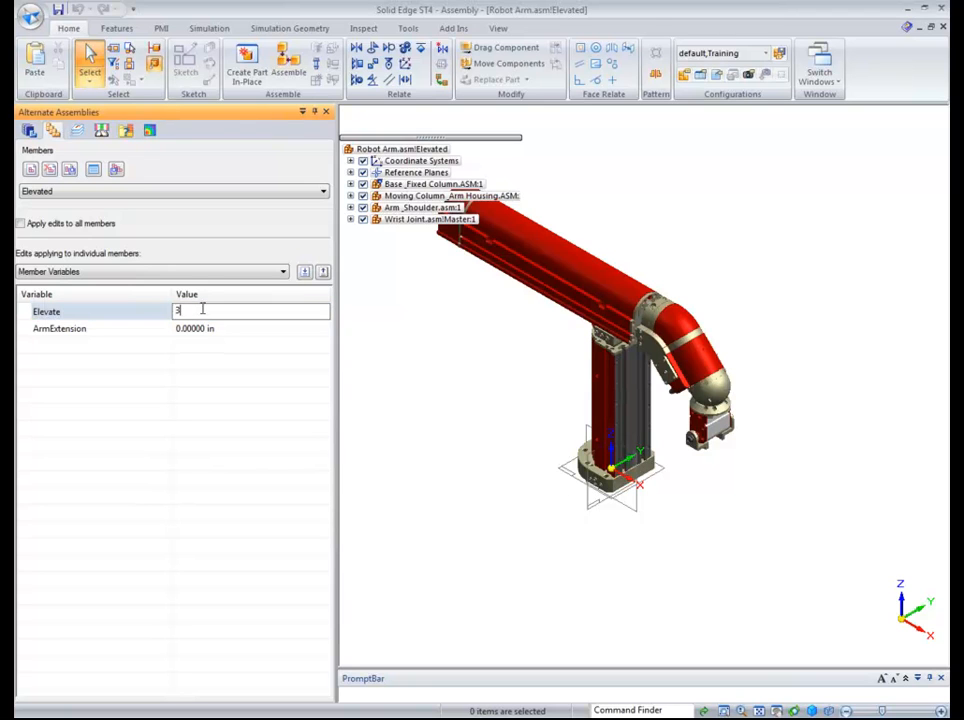
{"action": "key", "text": "Return"}
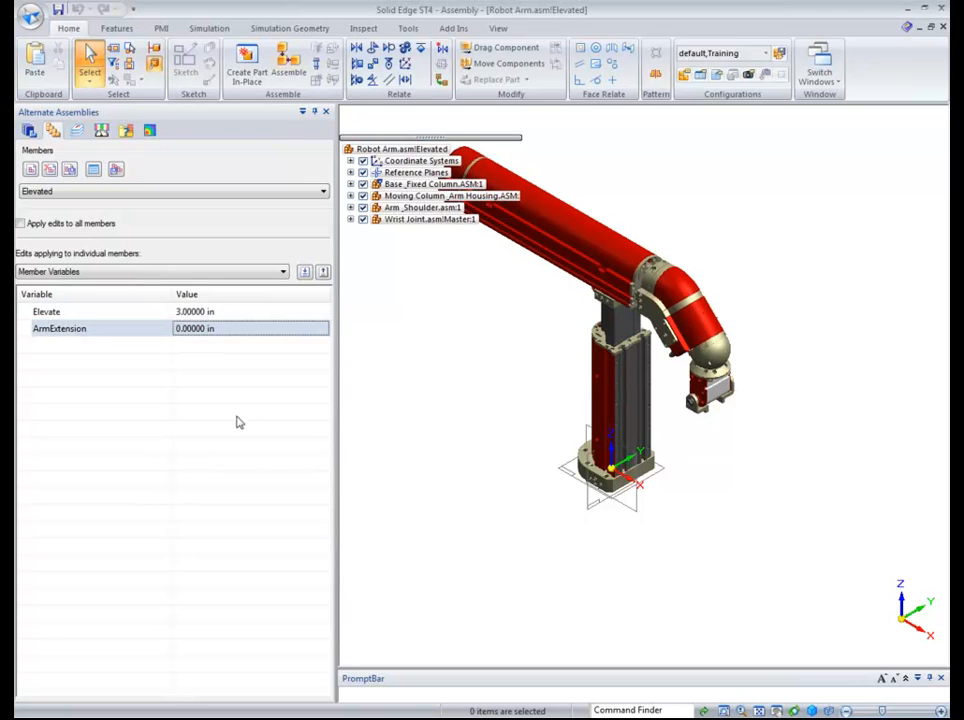
Create a member named Extended 25% and set its ArmExtension variable to 1.75 in.
{"action": "left_click", "coordinate": [31, 170]}
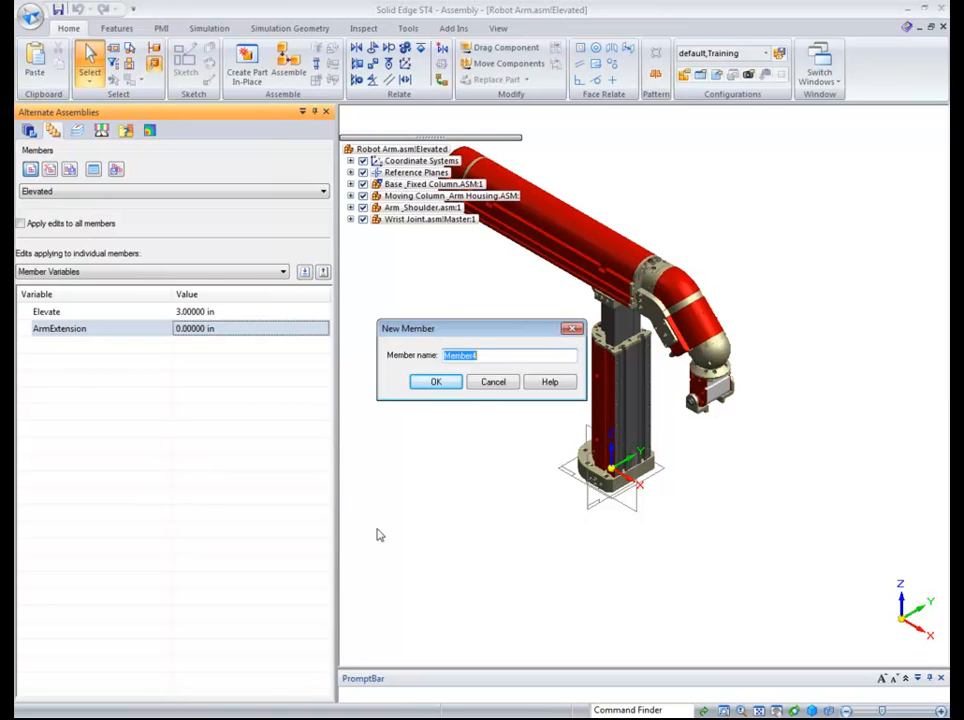
{"action": "type", "text": "extended 25%"}
{"action": "key", "text": "Return"}
{"action": "left_click", "coordinate": [195, 334]}
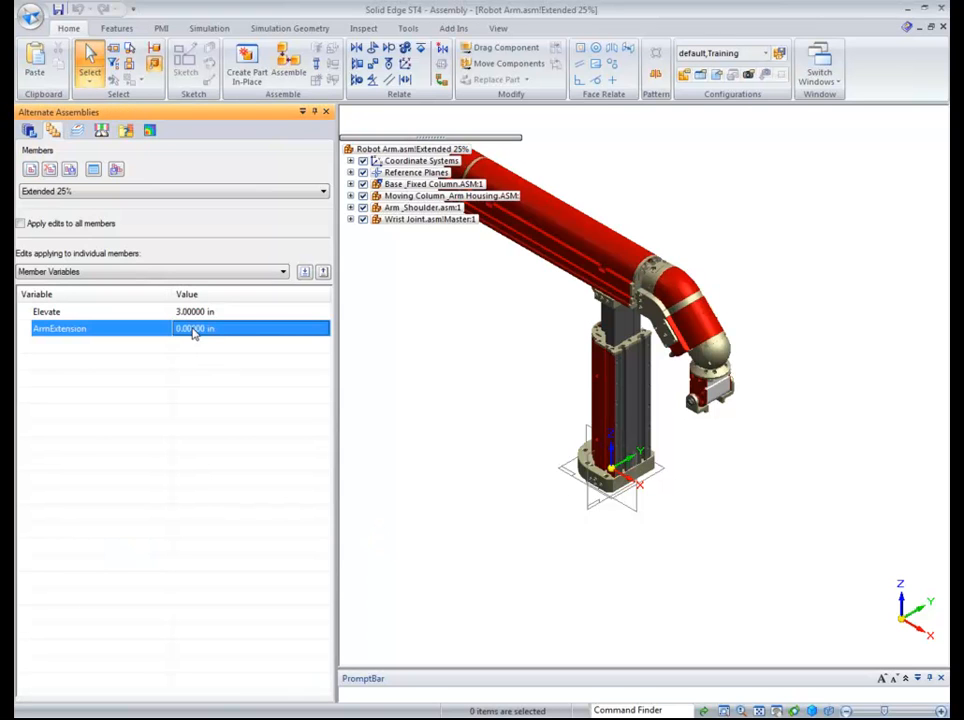
{"action": "left_click", "coordinate": [195, 331]}
{"action": "type", "text": "1.75"}
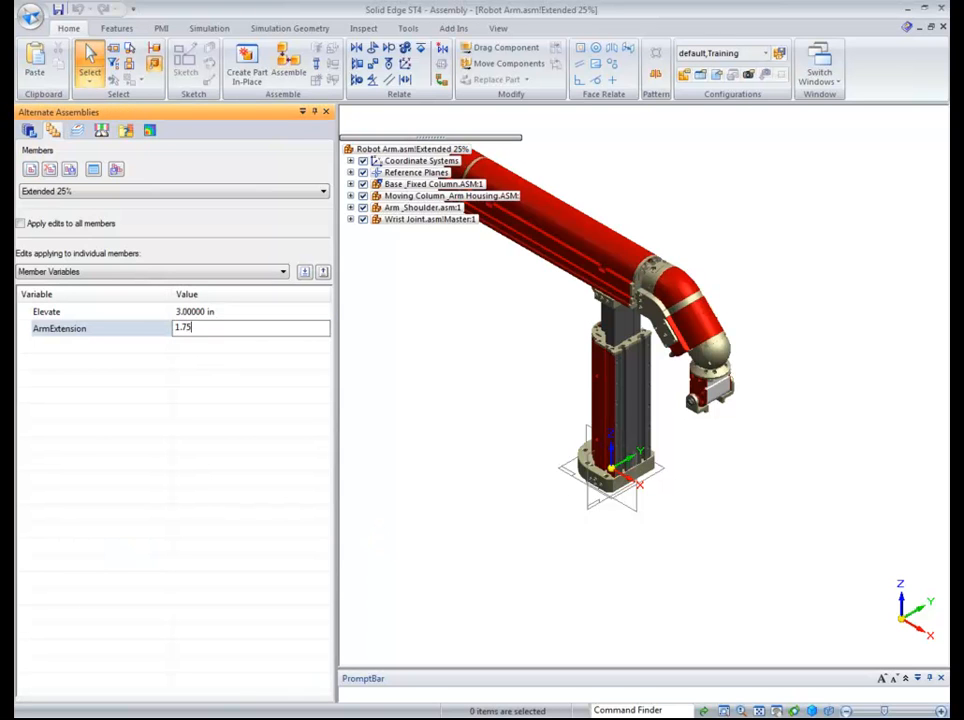
{"action": "key", "text": "Return"}
Create a member named Extended 50% and set its ArmExtension variable to 3.5 in.
{"action": "left_click", "coordinate": [30, 170]}
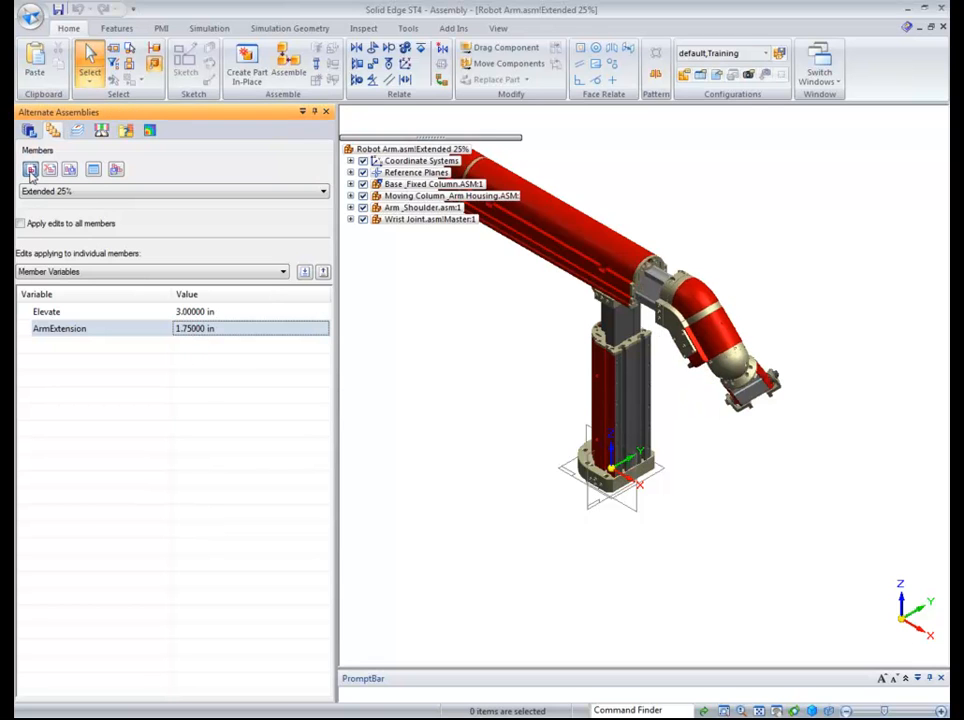
{"action": "type", "text": "extended 50%"}
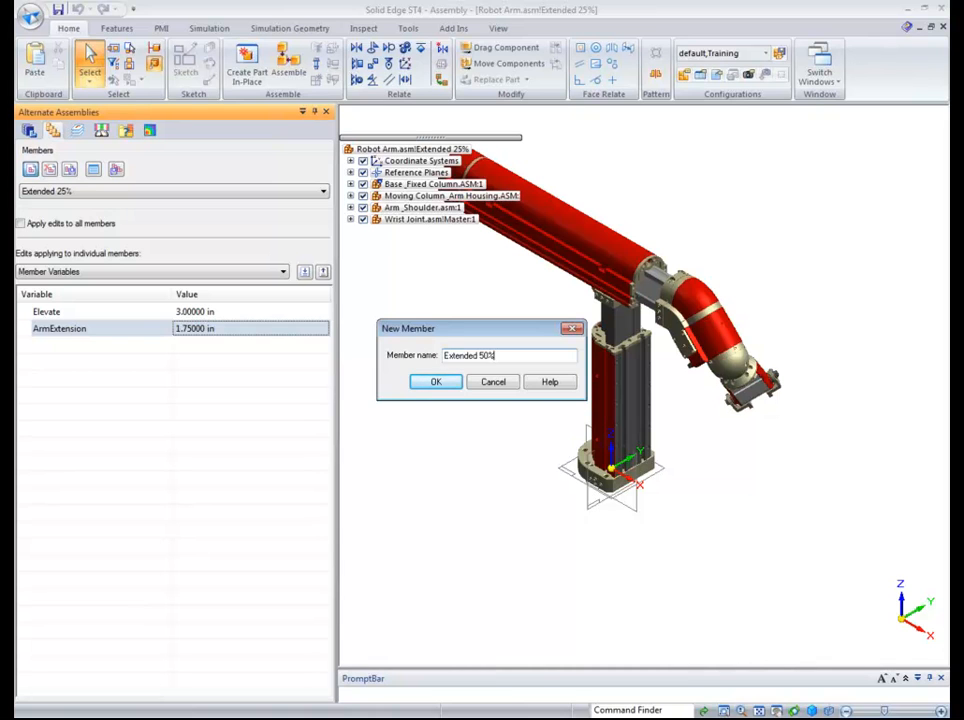
{"action": "key", "text": "Return"}
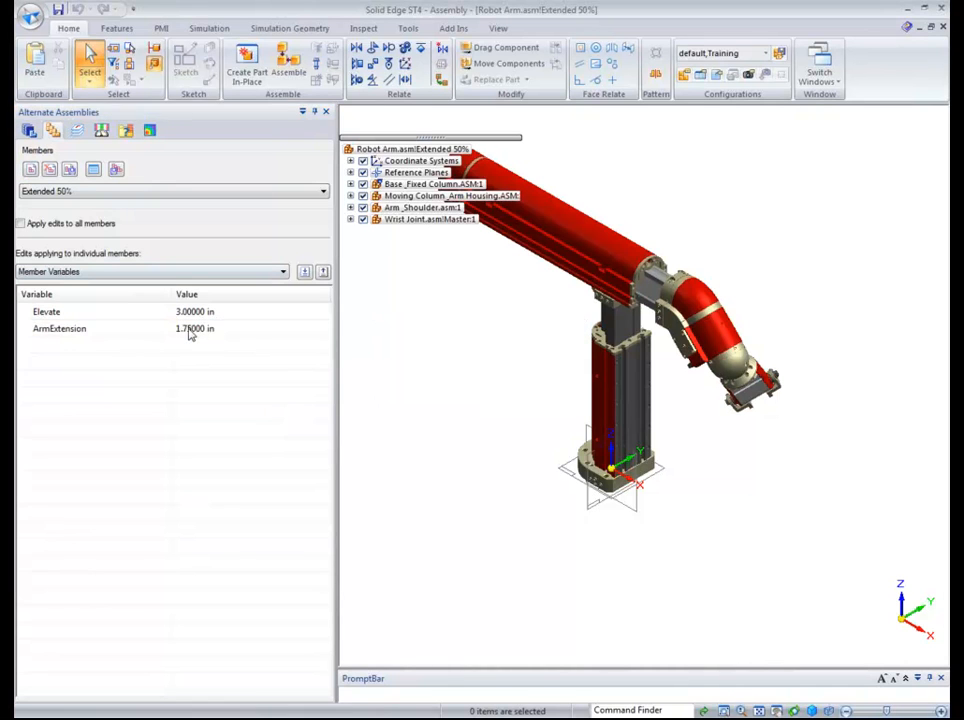
{"action": "left_click", "coordinate": [190, 334]}
{"action": "type", "text": "3.5"}
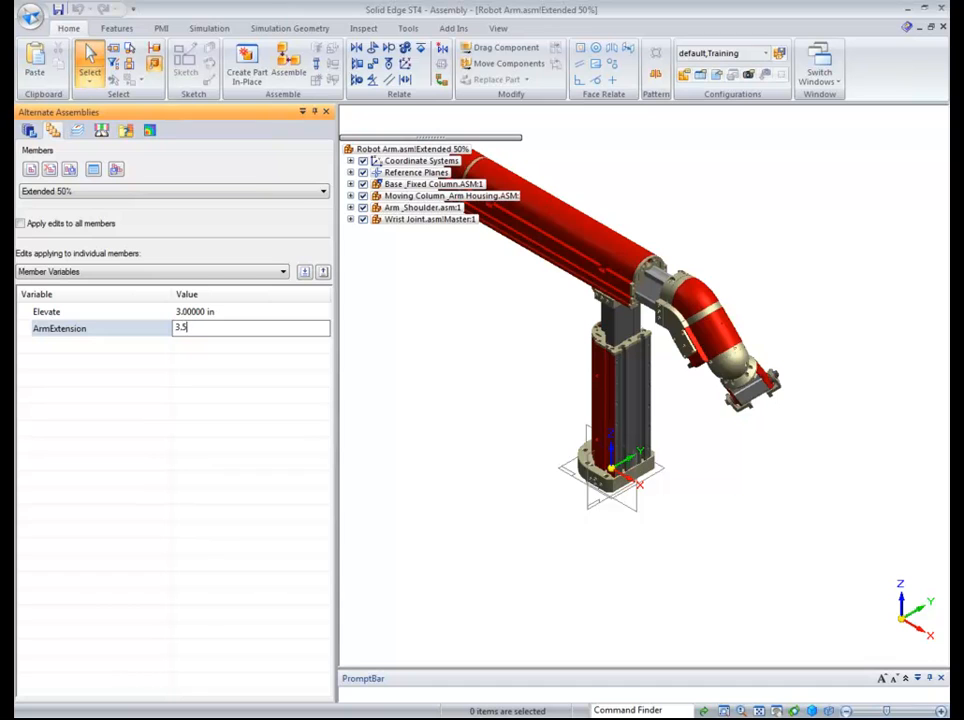
{"action": "key", "text": "Return"}
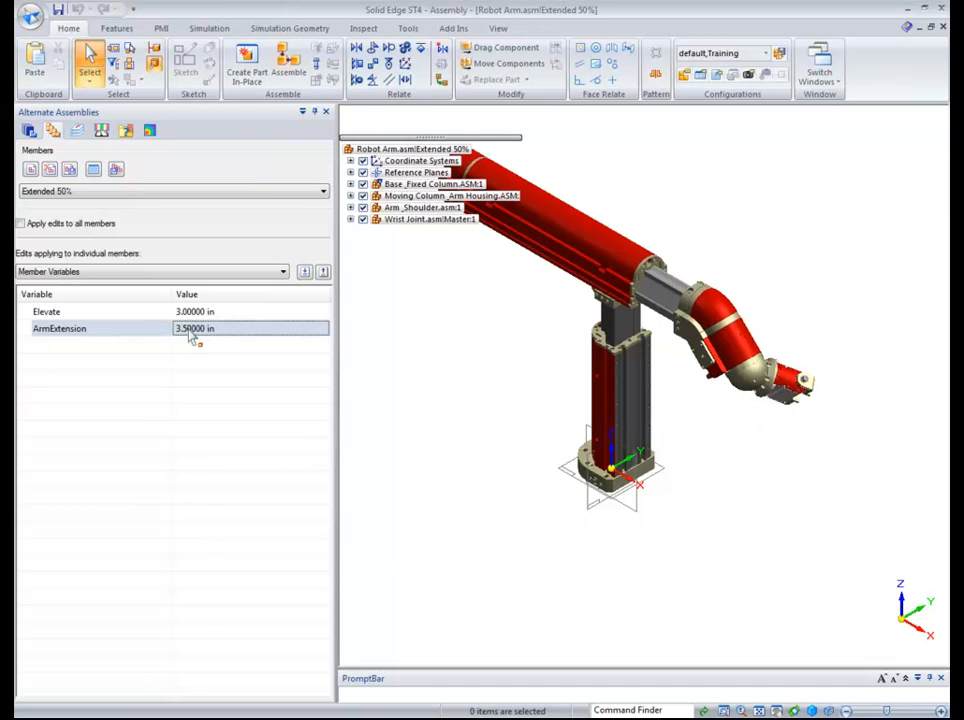
Create a member named Extended 75% and set its ArmExtension variable to 5.25 in.
{"action": "left_click", "coordinate": [30, 172]}
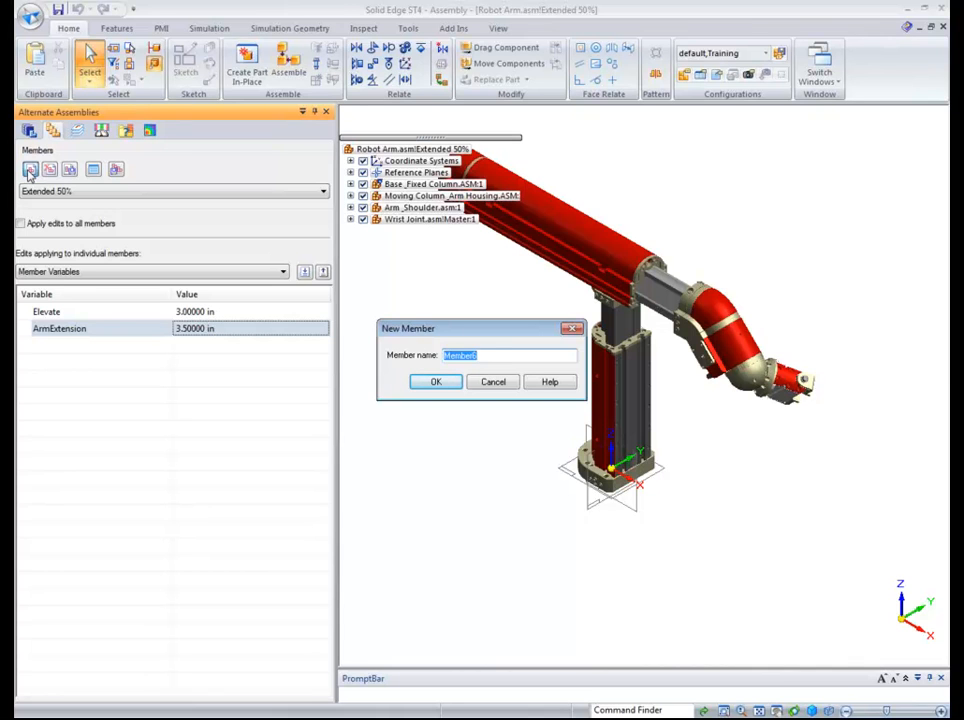
{"action": "type", "text": "Extended 75%"}
{"action": "key", "text": "Return"}
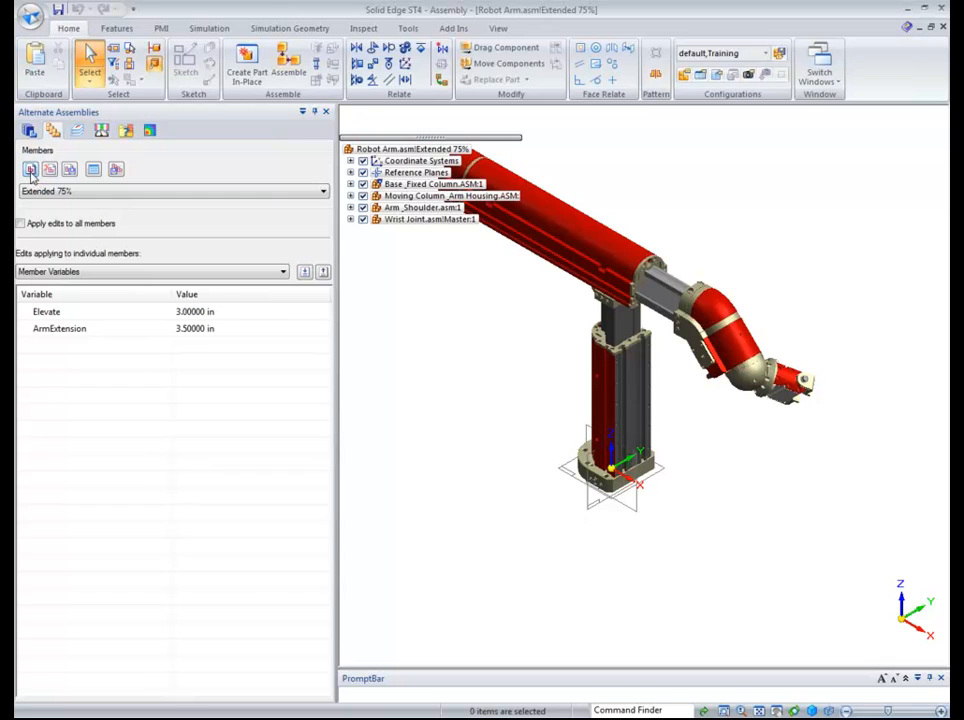
{"action": "left_click", "coordinate": [213, 328]}
{"action": "type", "text": "5.2"}
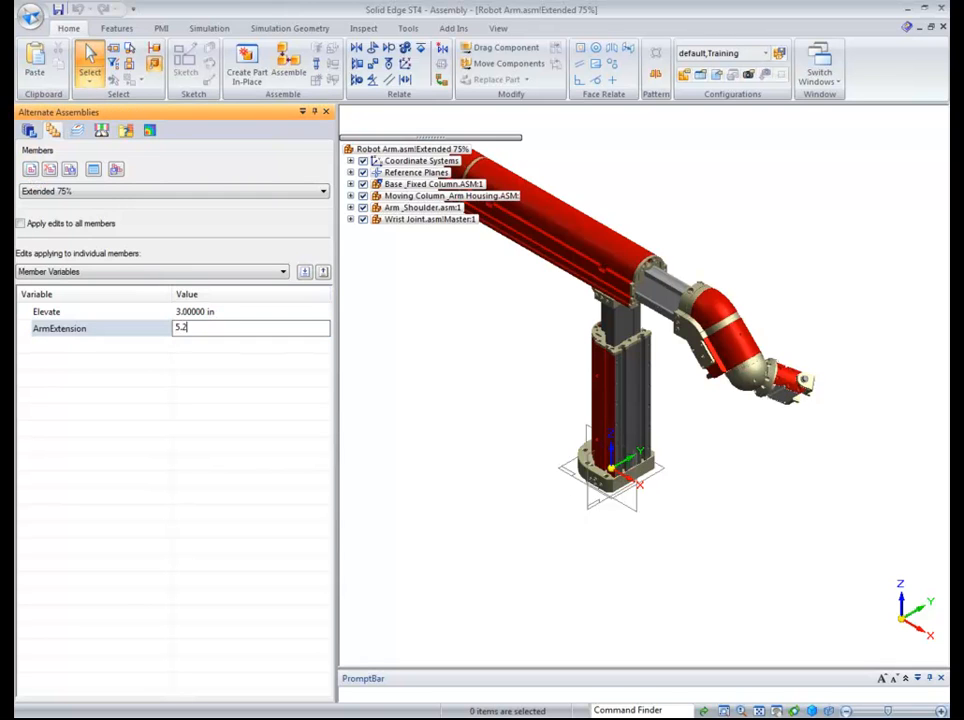
{"action": "type", "text": "5"}
{"action": "key", "text": "Return"}
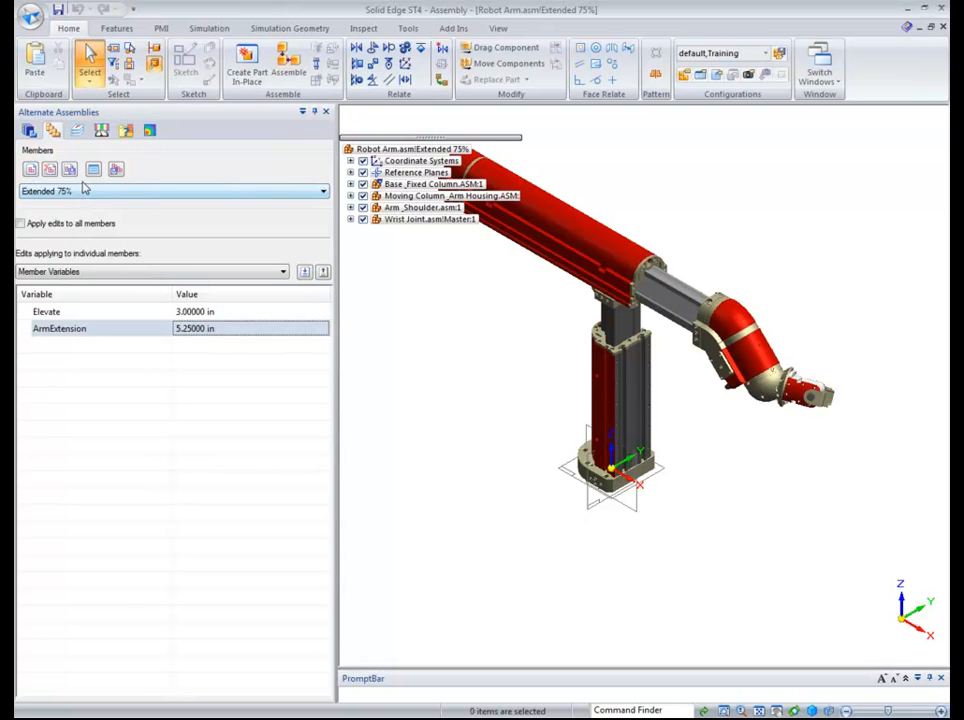
Create a member named Full Extend and set its ArmExtension variable to 7 in.
{"action": "left_click", "coordinate": [30, 171]}
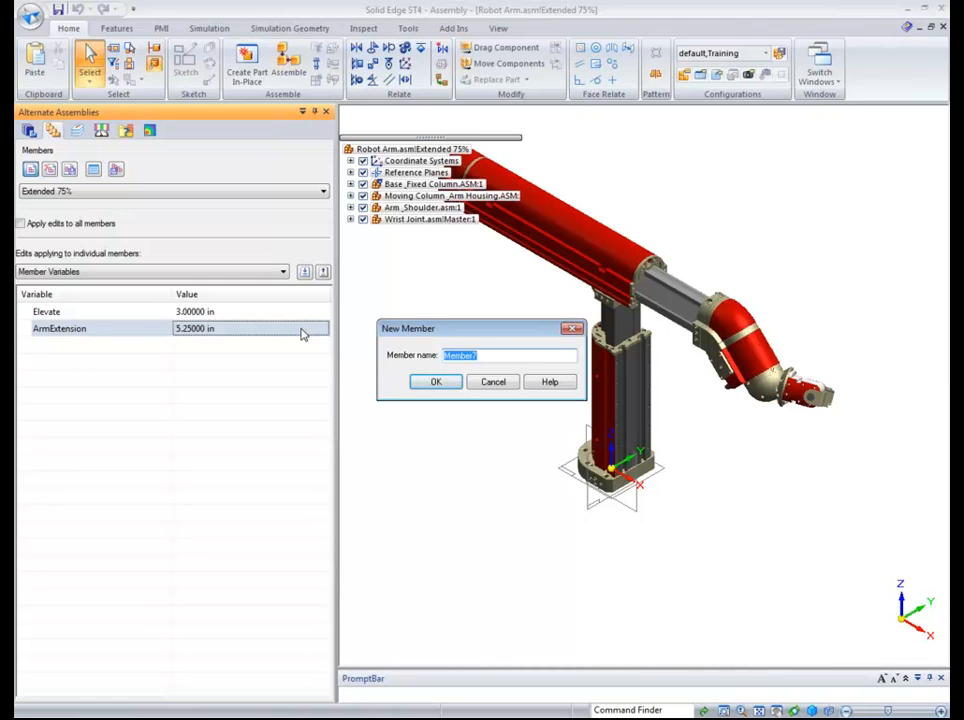
{"action": "type", "text": "7"}
{"action": "type", "text": "Full Extend"}
{"action": "key", "text": "Return"}
{"action": "left_click", "coordinate": [220, 337]}
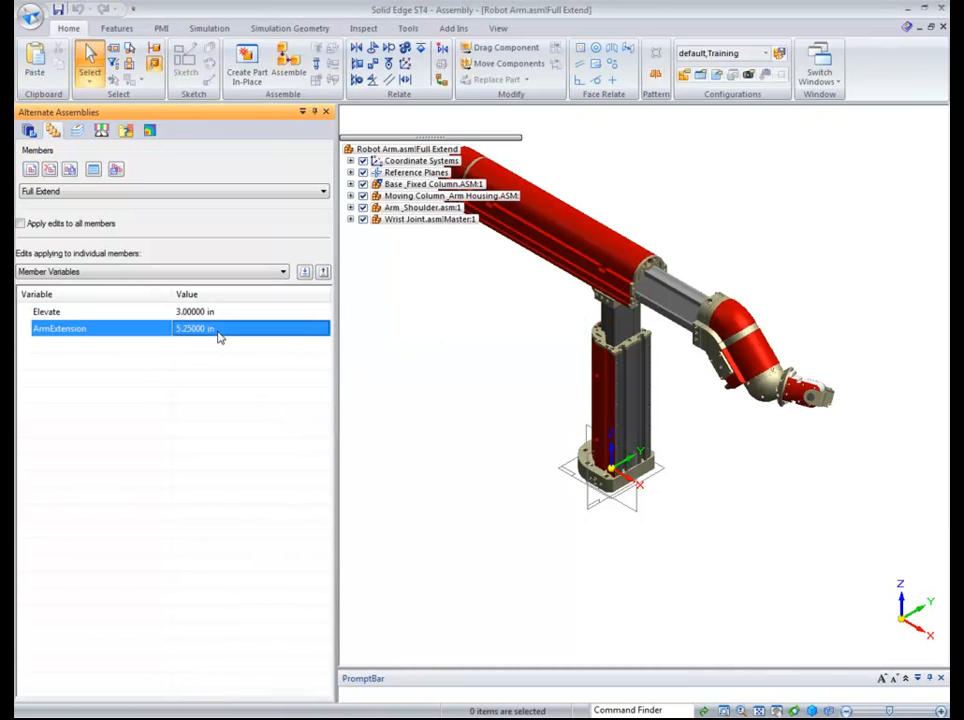
{"action": "type", "text": "7"}
{"action": "key", "text": "Return"}
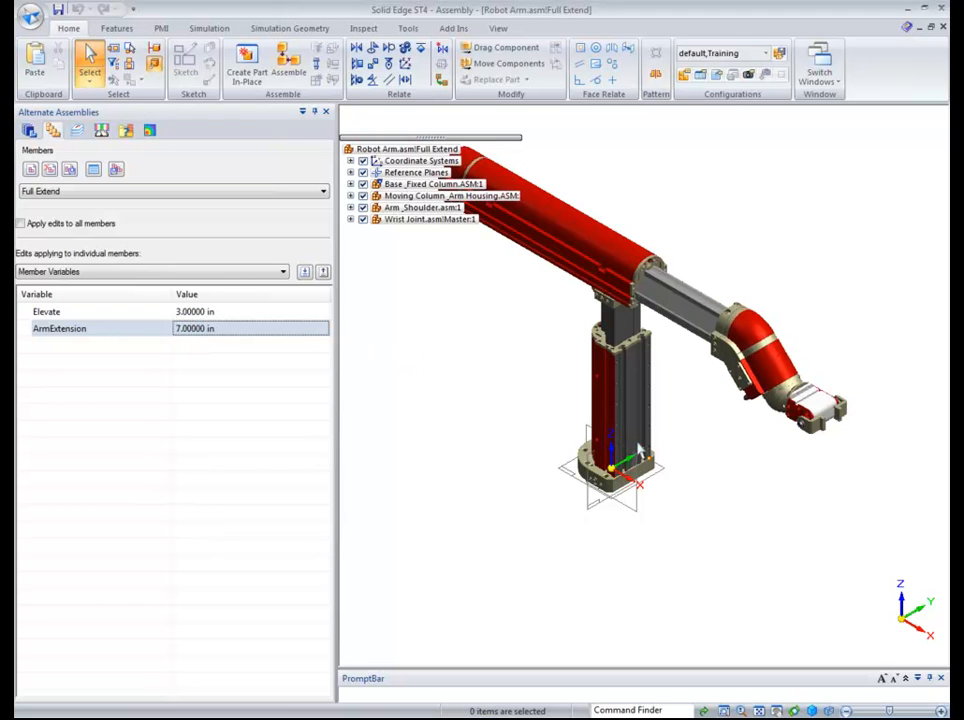
Review the arm positions by activating the members Elevated, Extended 25%, Extended 50%, Extended 75% and Full Extend in turn.
{"action": "left_click", "coordinate": [48, 192]}
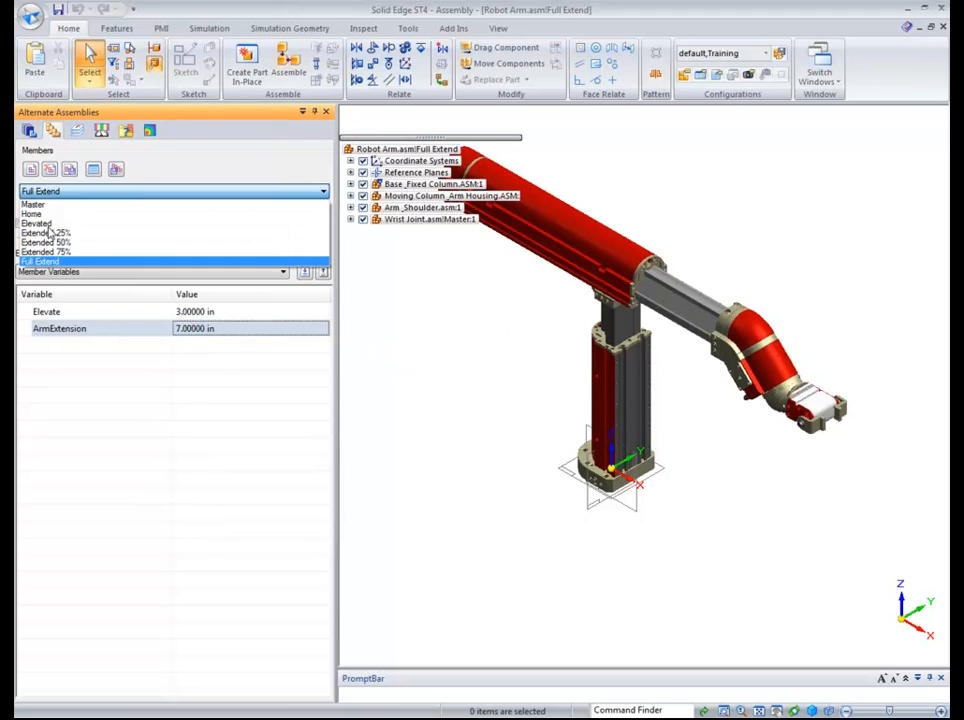
{"action": "left_click", "coordinate": [52, 224]}
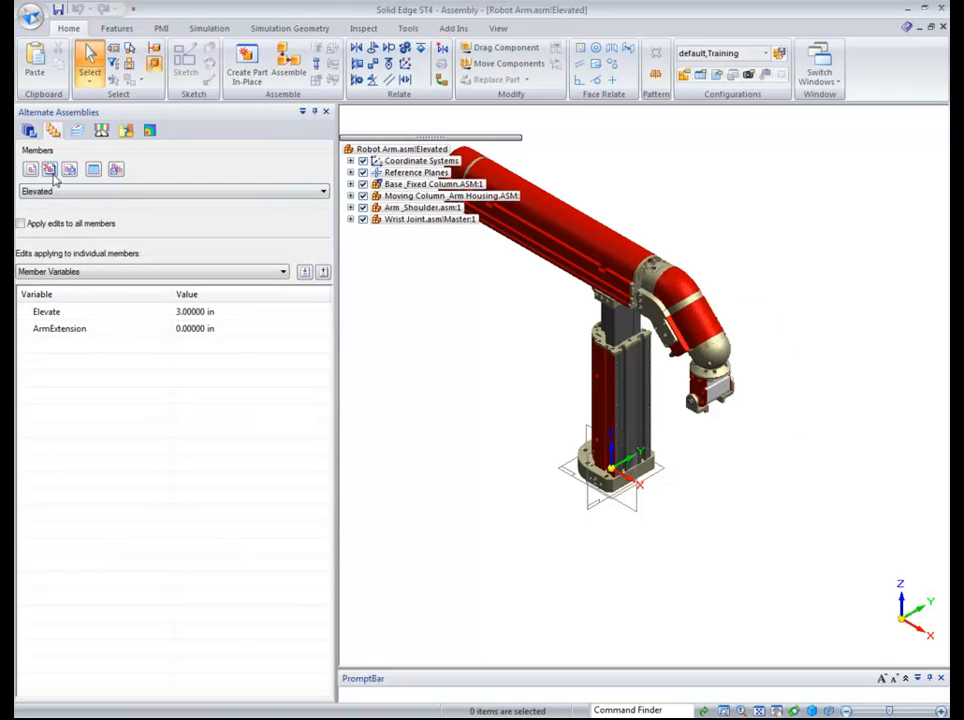
{"action": "left_click", "coordinate": [56, 192]}
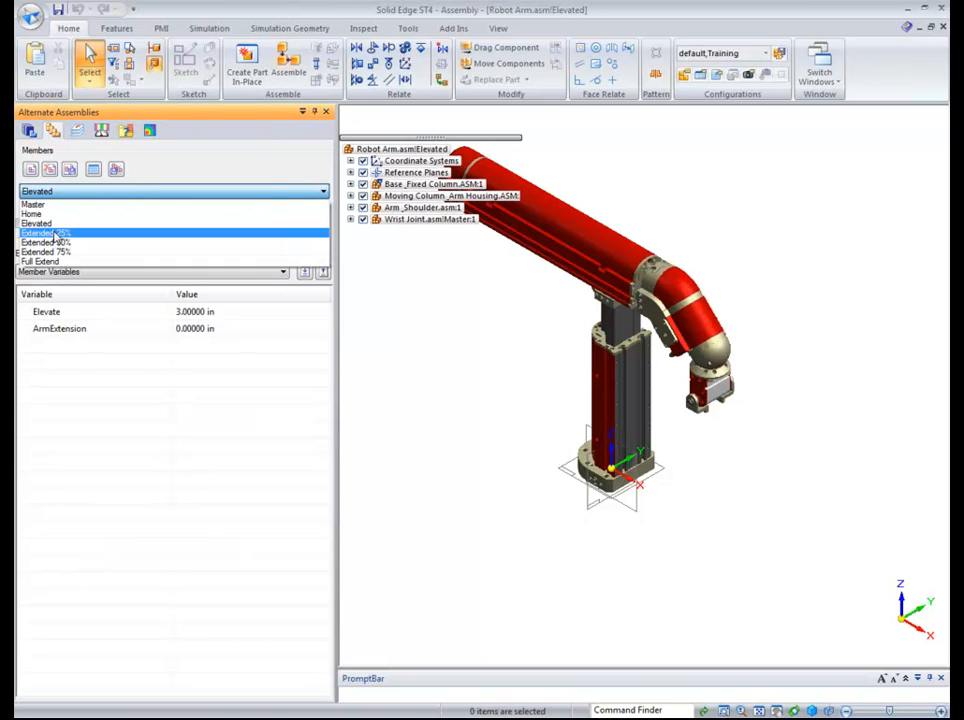
{"action": "left_click", "coordinate": [52, 233]}
{"action": "left_click", "coordinate": [56, 192]}
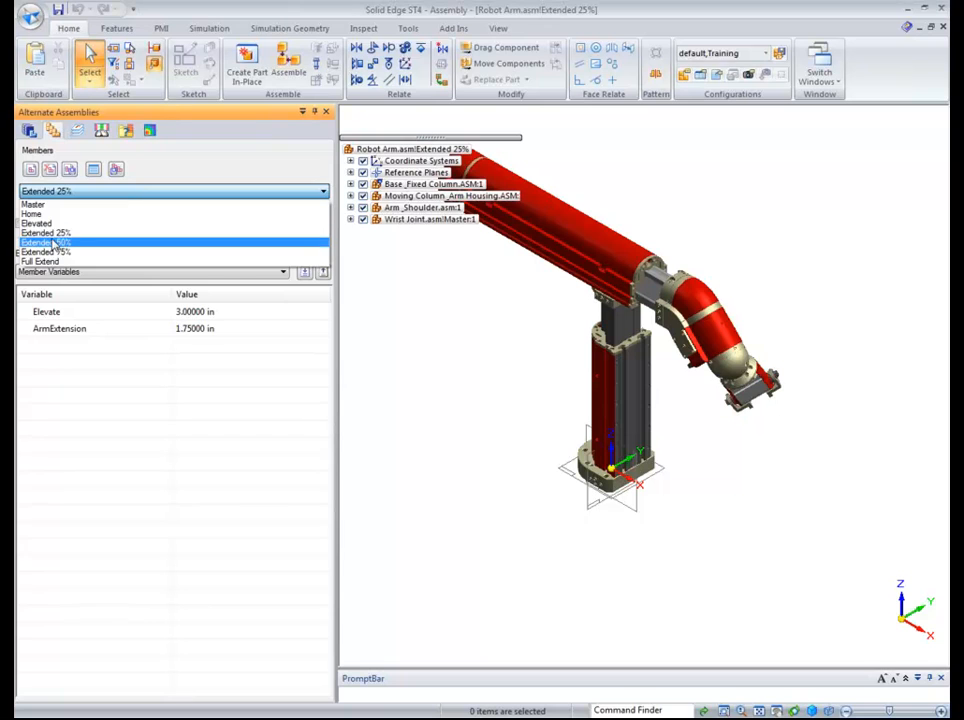
{"action": "left_click", "coordinate": [52, 242]}
{"action": "left_click", "coordinate": [56, 192]}
{"action": "left_click", "coordinate": [55, 252]}
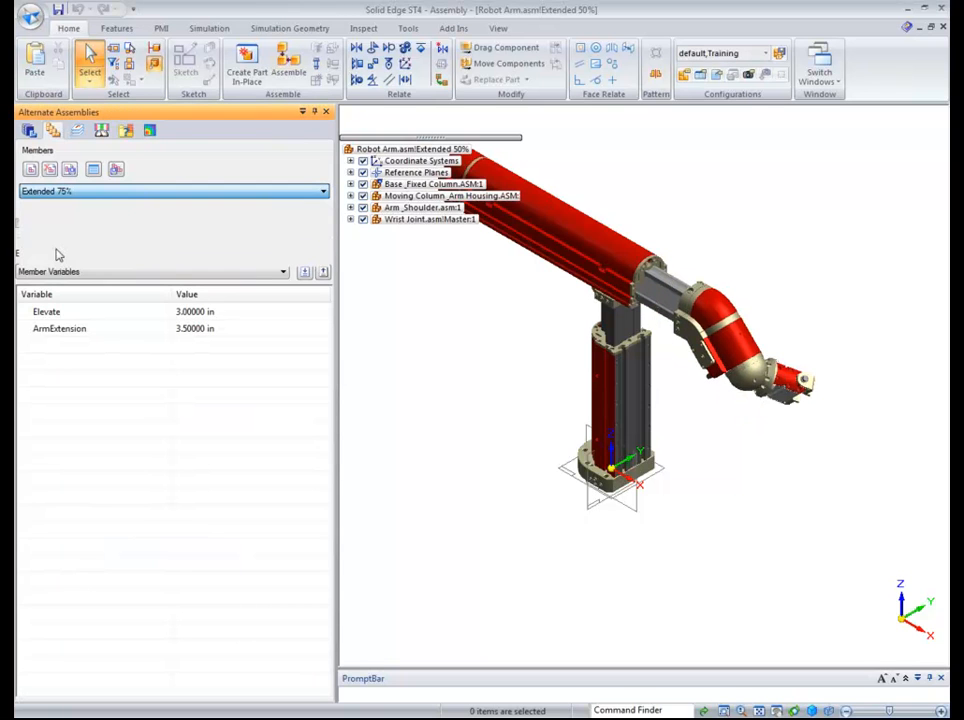
{"action": "left_click", "coordinate": [71, 196]}
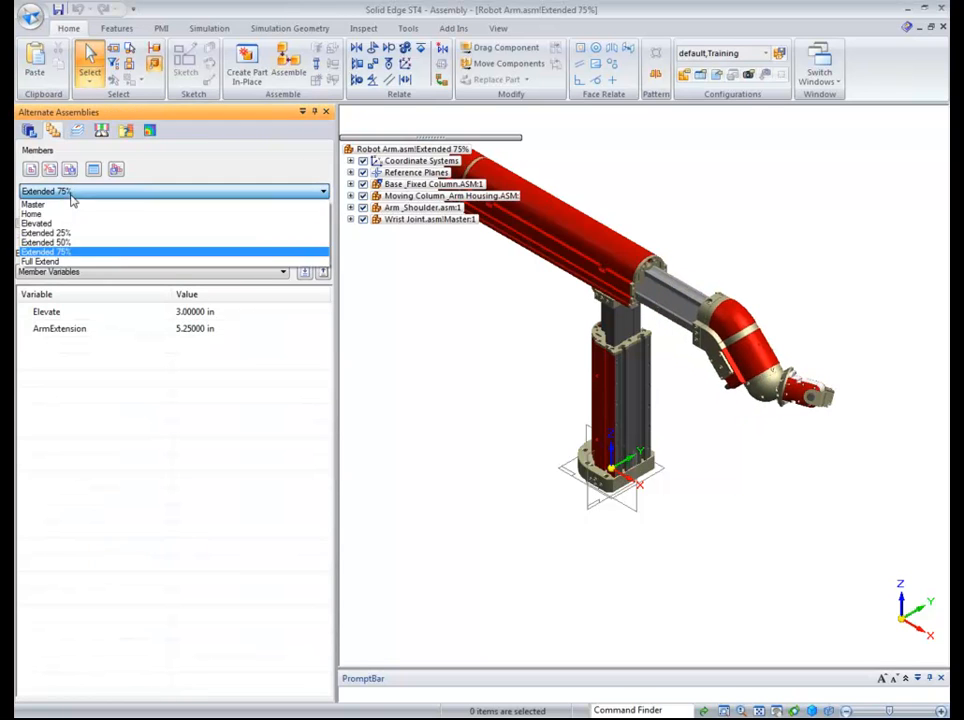
{"action": "left_click", "coordinate": [66, 261]}
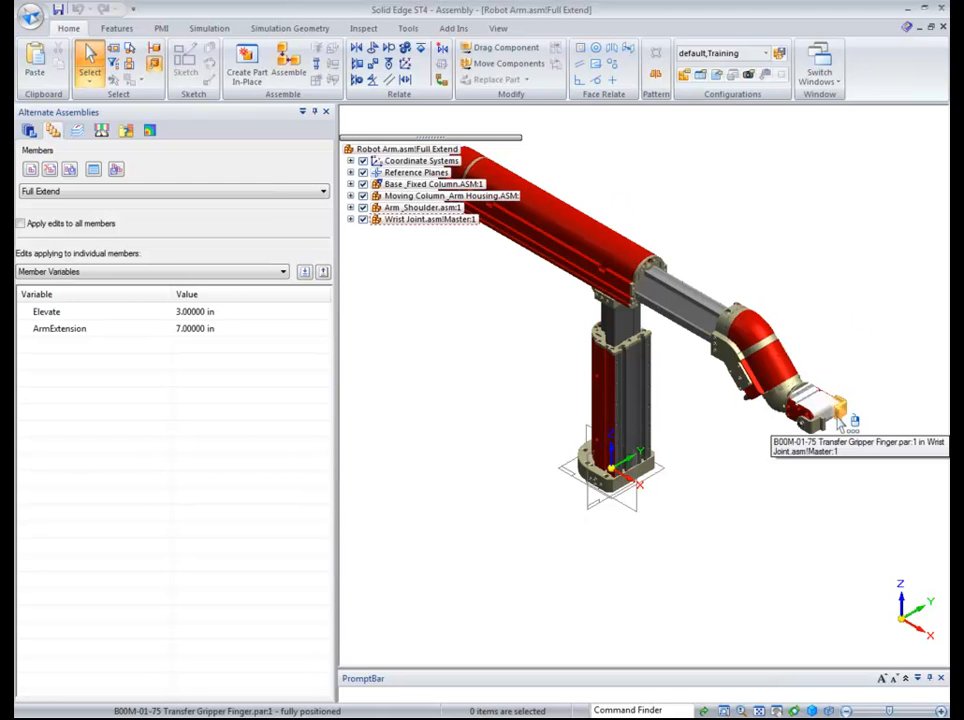
Create a new robot arm member named Open based on the Full Extend position.
{"action": "left_click", "coordinate": [31, 171]}
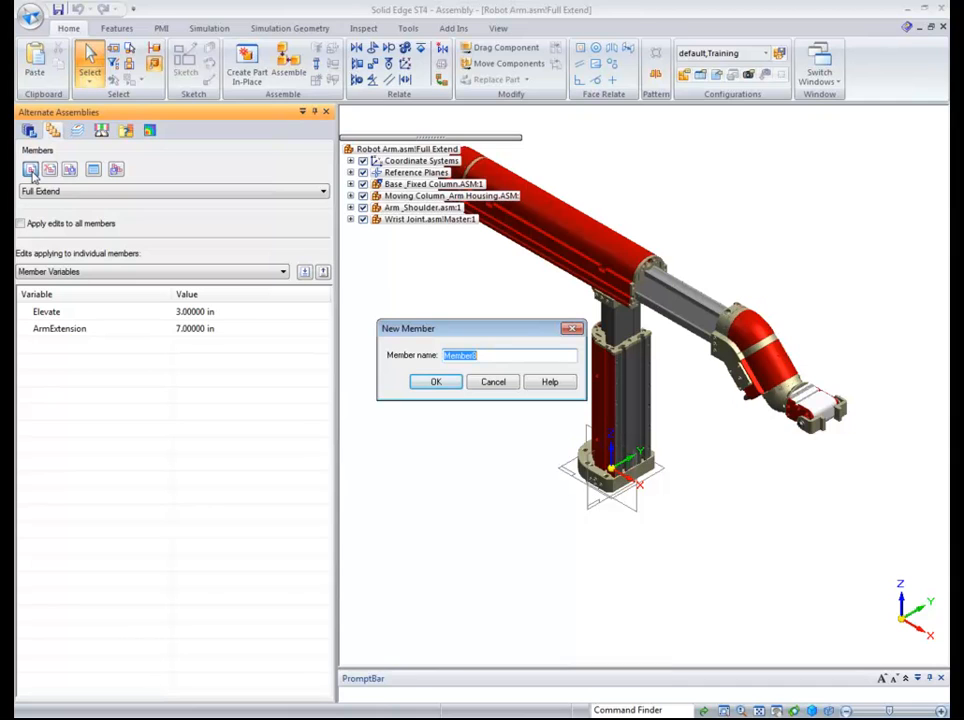
{"action": "type", "text": "Open"}
{"action": "key", "text": "Return"}
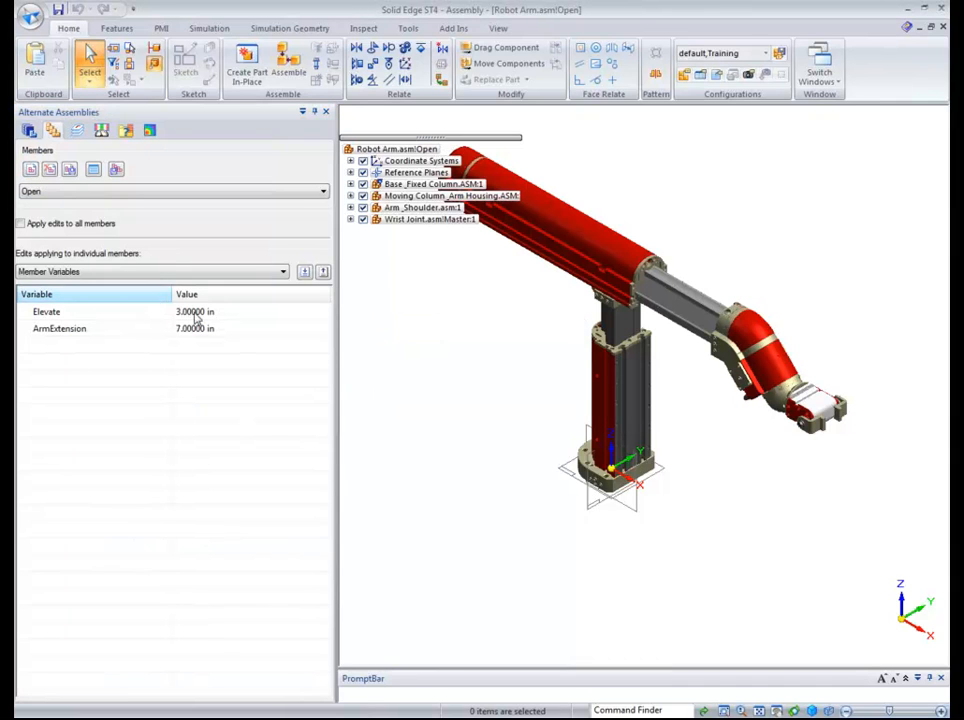
Display the Open member's occurrence overrides and replace the Wrist Joint occurrence with its Open Grip member.
{"action": "left_click", "coordinate": [405, 221]}
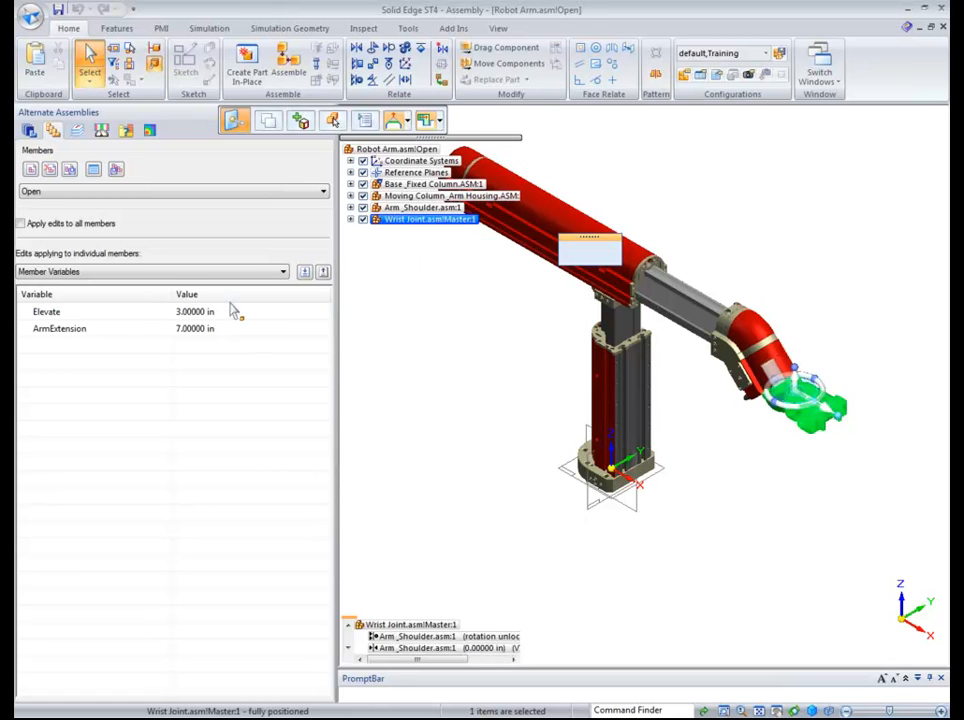
{"action": "left_click", "coordinate": [167, 275]}
{"action": "left_click", "coordinate": [167, 302]}
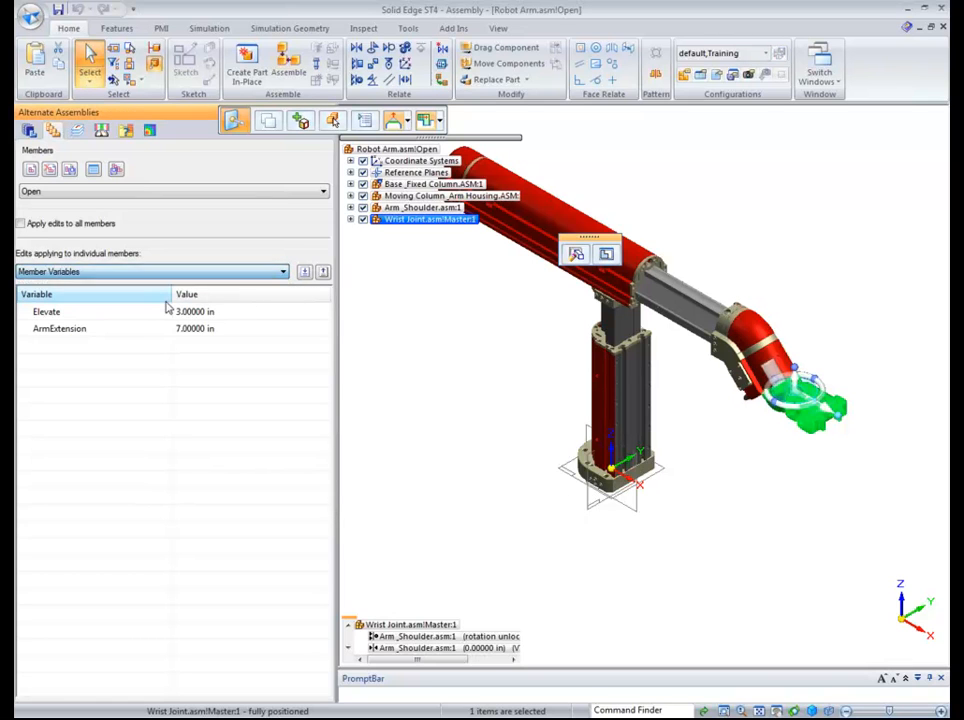
{"action": "left_click", "coordinate": [144, 276]}
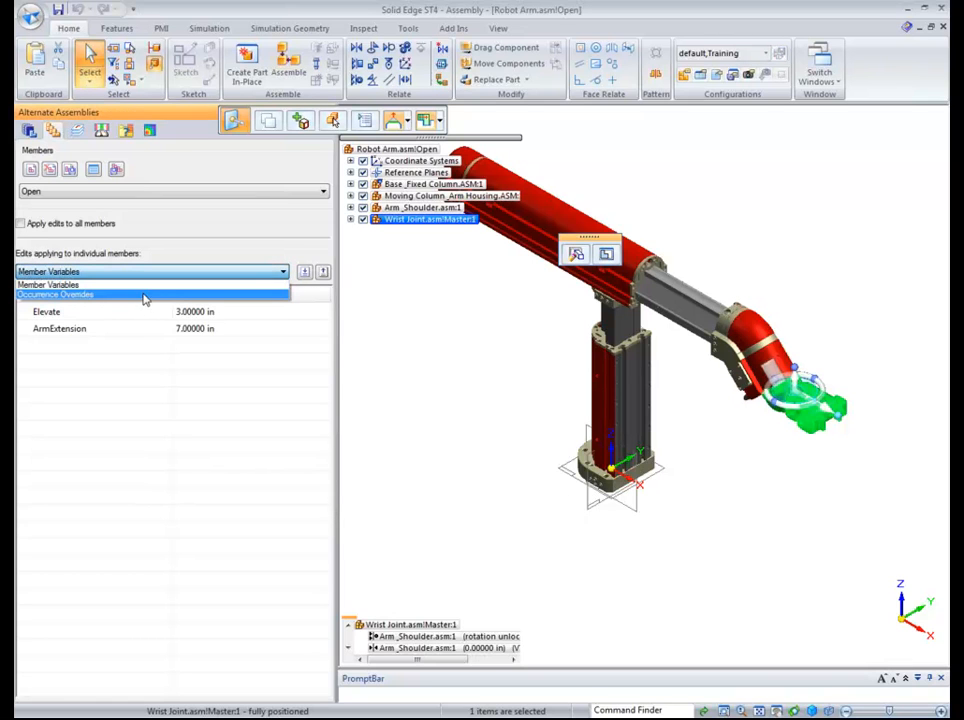
{"action": "left_click", "coordinate": [145, 296]}
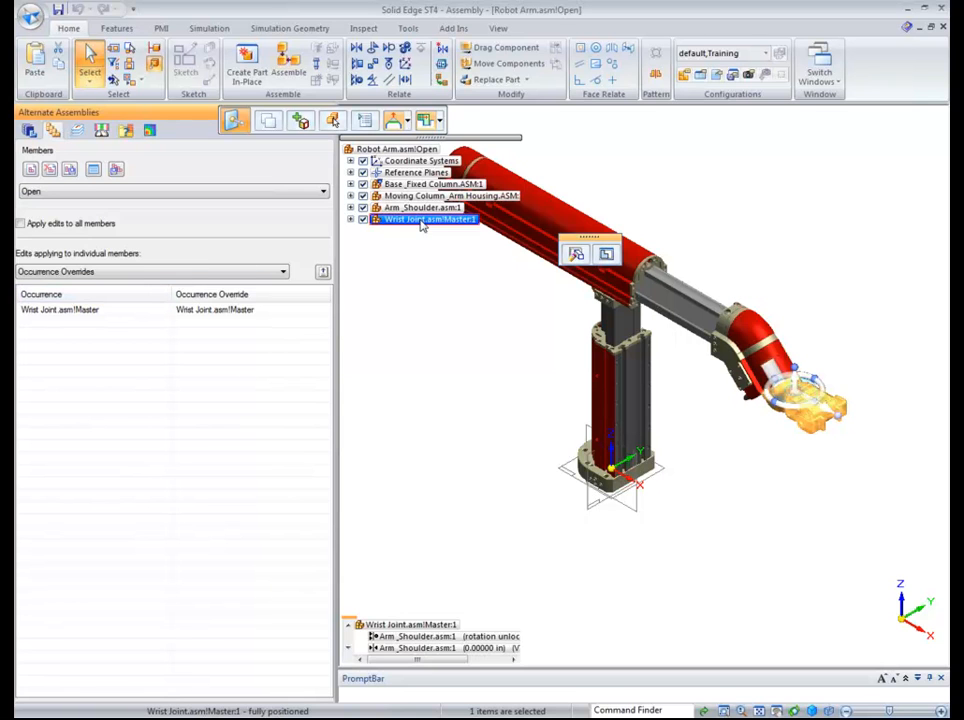
{"action": "left_click", "coordinate": [493, 79]}
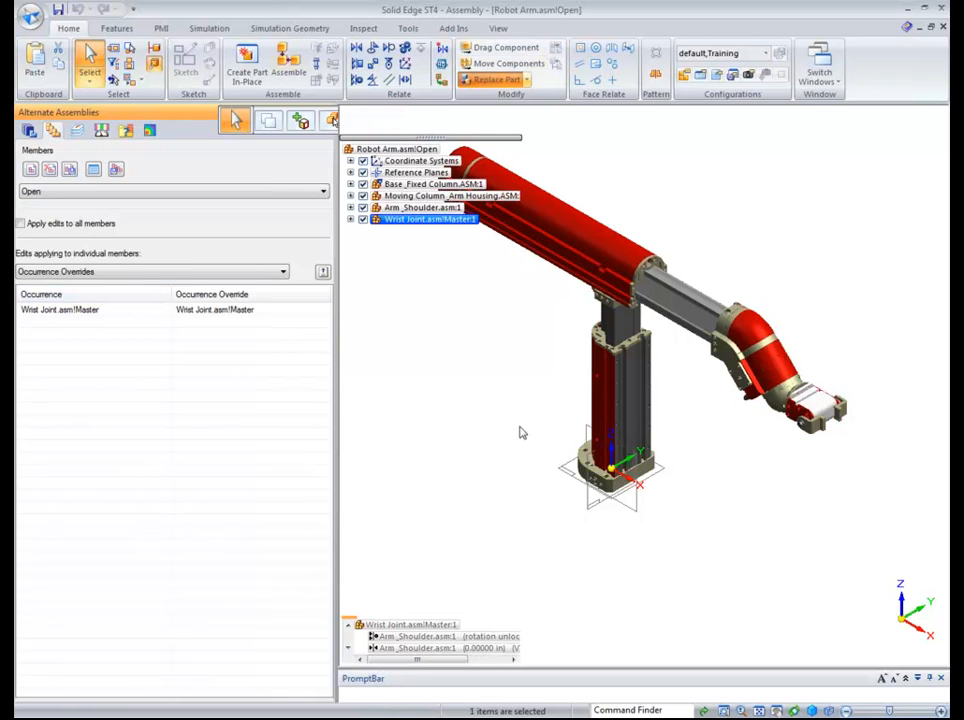
{"action": "left_click", "coordinate": [465, 349]}
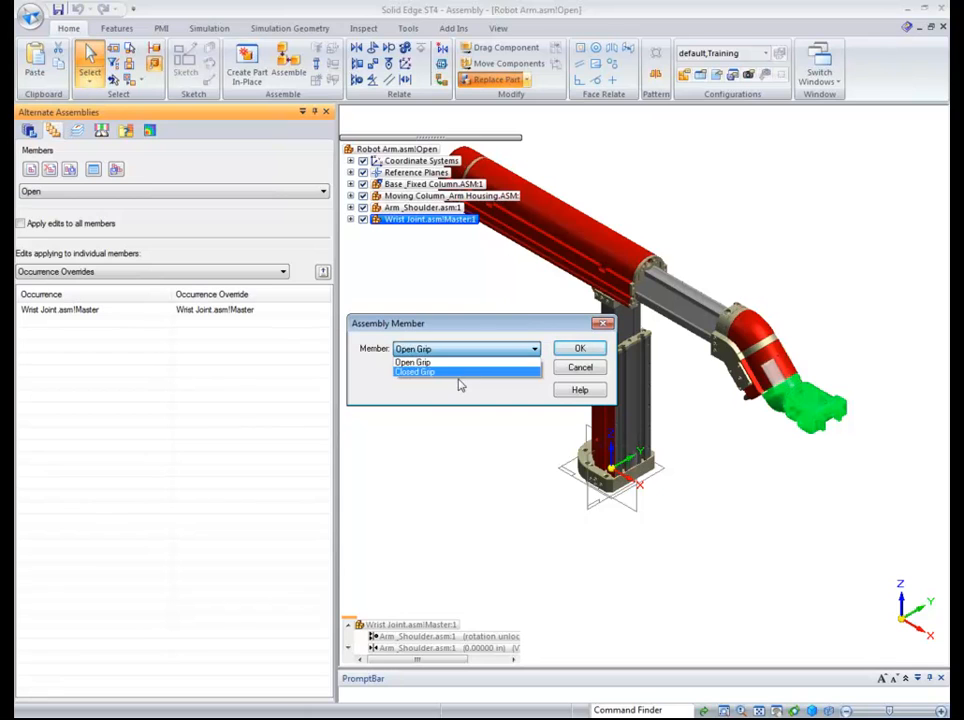
{"action": "left_click", "coordinate": [453, 373]}
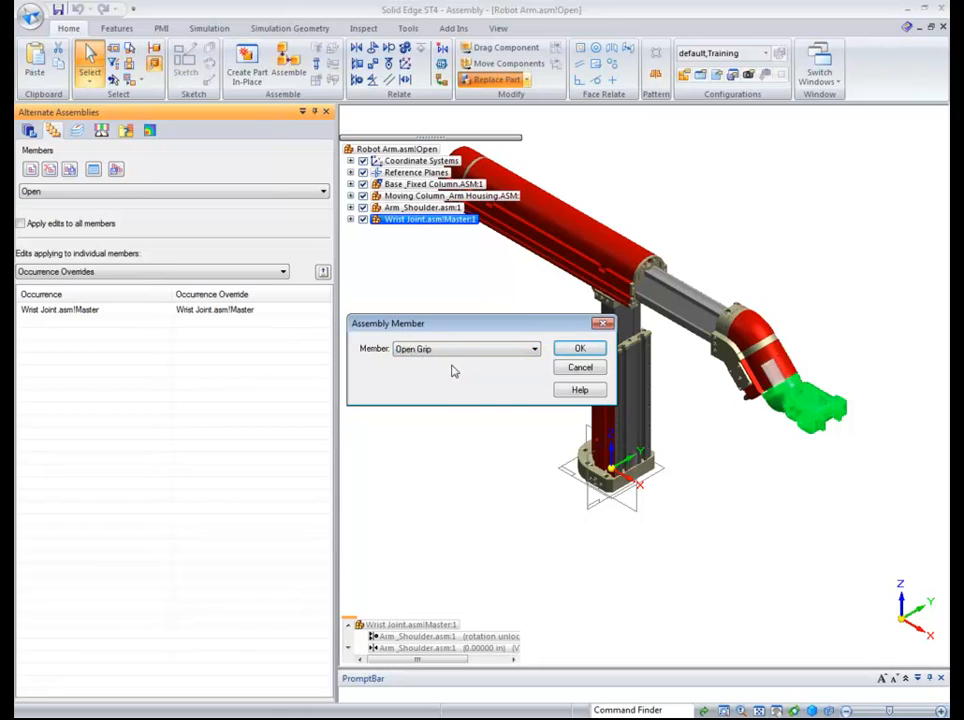
{"action": "left_click", "coordinate": [579, 348]}
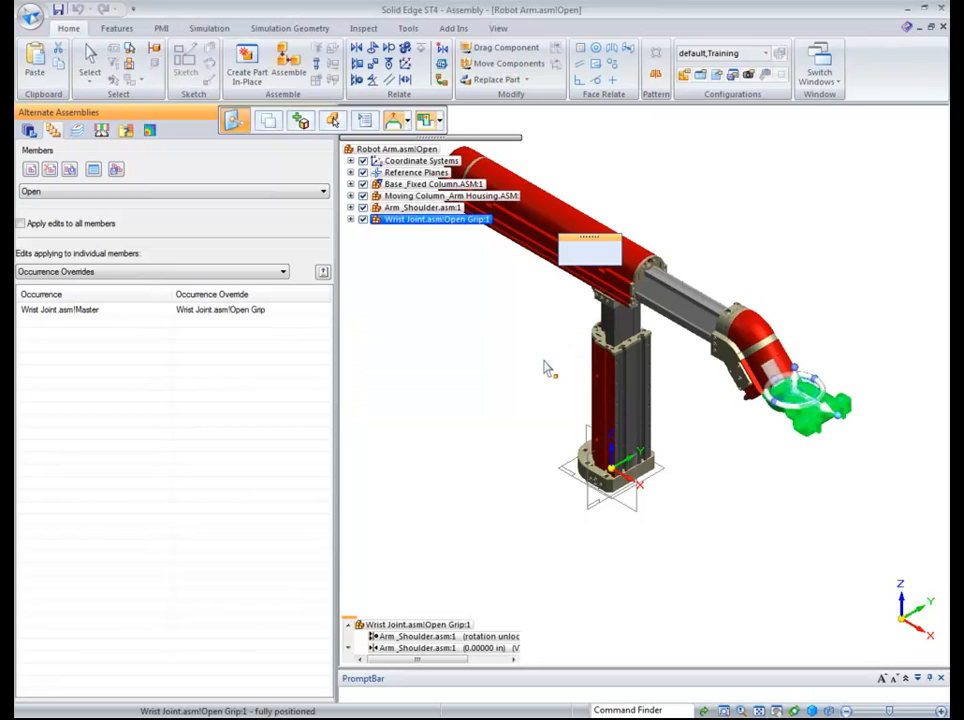
Compare the wrist grip between the Full Extend and Open members, ending with Open active.
{"action": "left_click", "coordinate": [70, 191]}
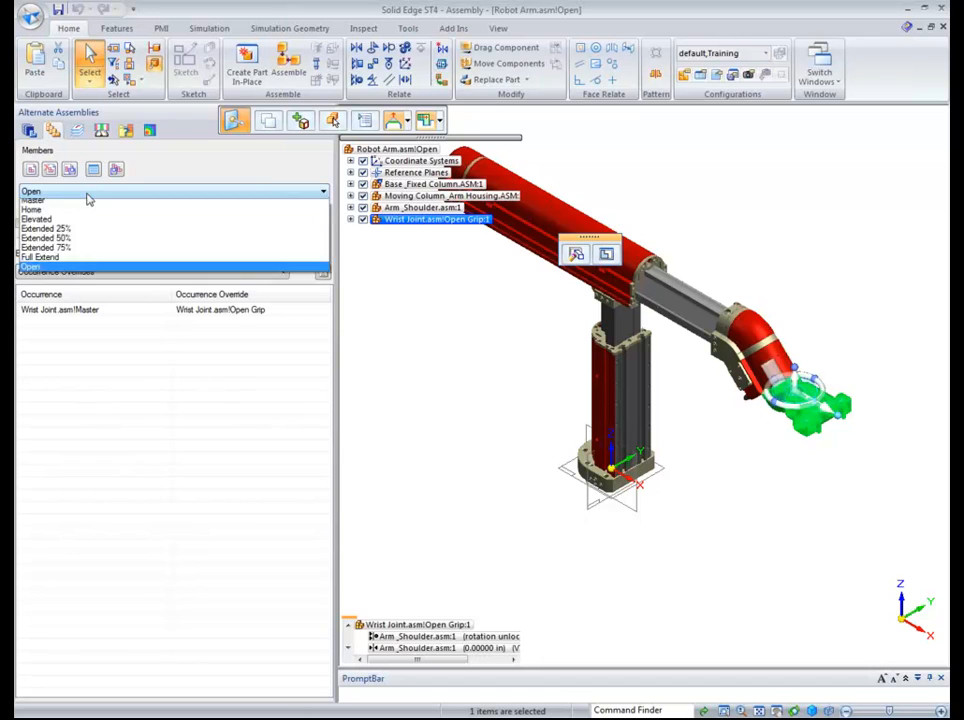
{"action": "left_click", "coordinate": [88, 261]}
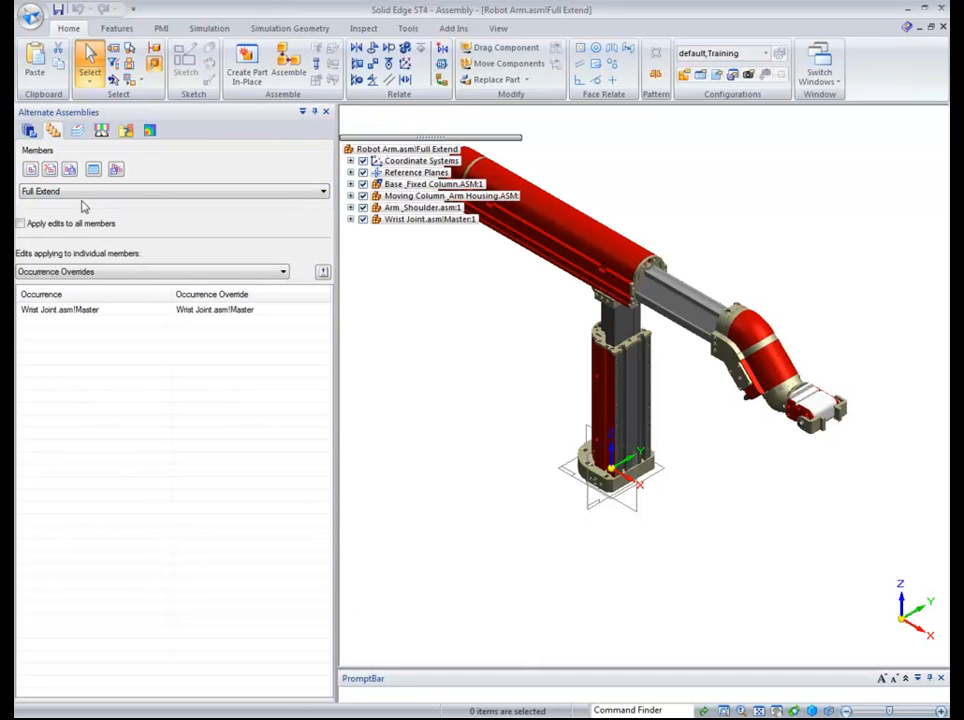
{"action": "left_click", "coordinate": [86, 191]}
{"action": "left_click", "coordinate": [90, 271]}
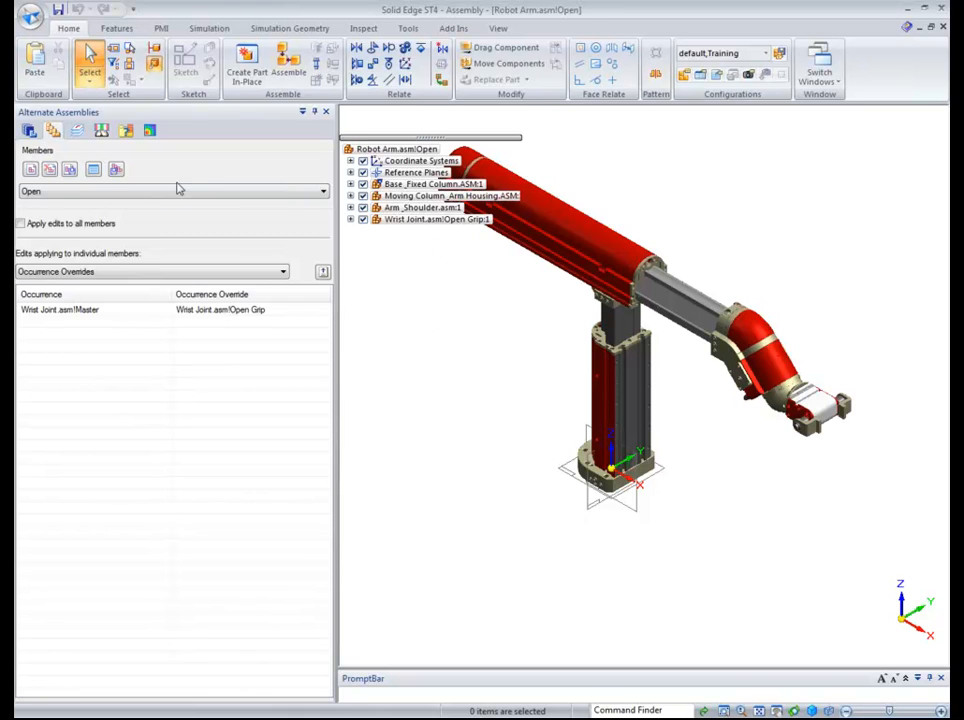
Create a new drawing document from the current robot arm model.
{"action": "left_click", "coordinate": [30, 14]}
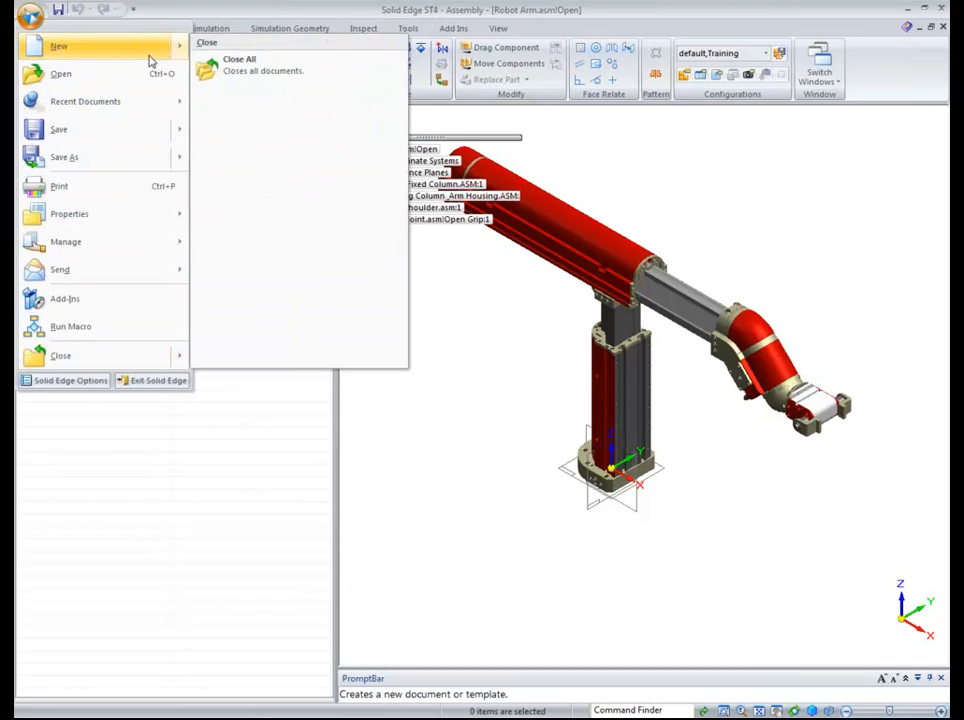
{"action": "mouse_move", "coordinate": [169, 62]}
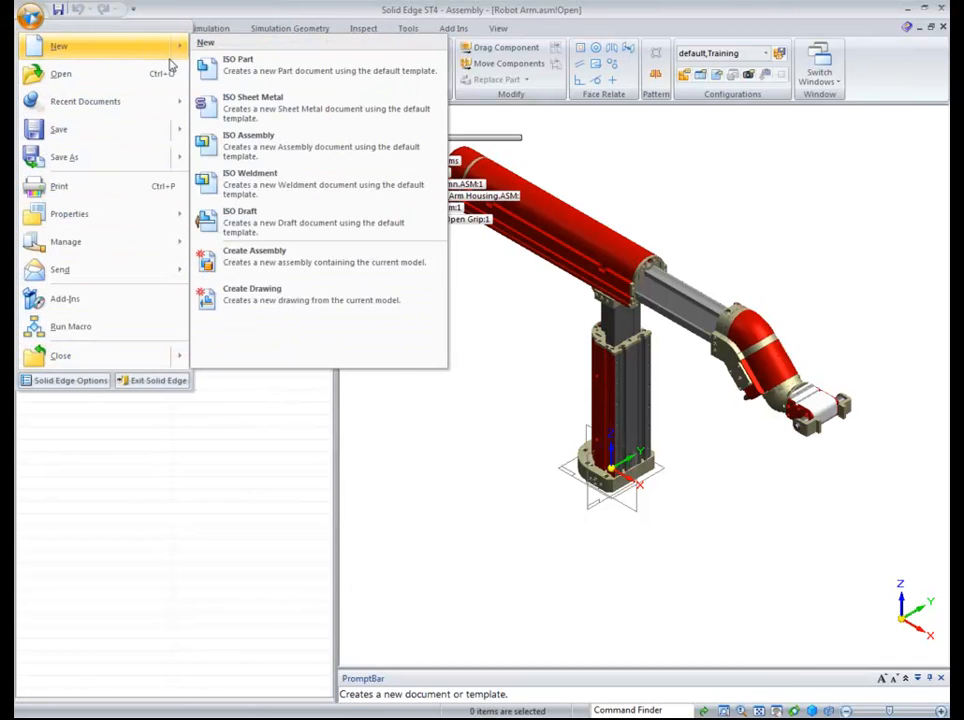
{"action": "left_click", "coordinate": [259, 301]}
{"action": "left_click", "coordinate": [466, 393]}
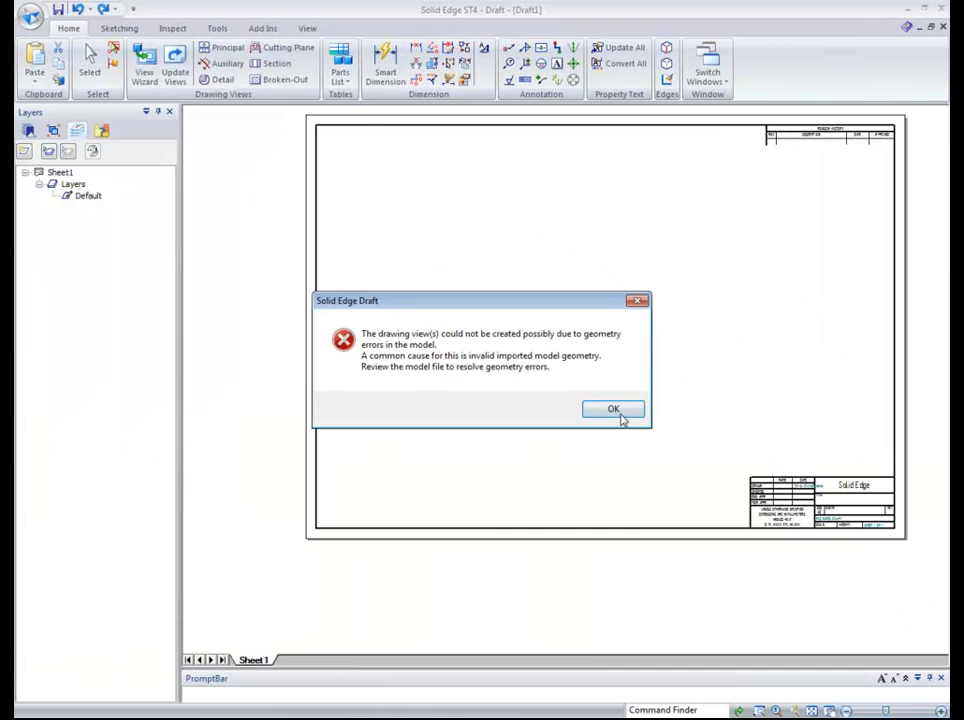
{"action": "left_click", "coordinate": [617, 411]}
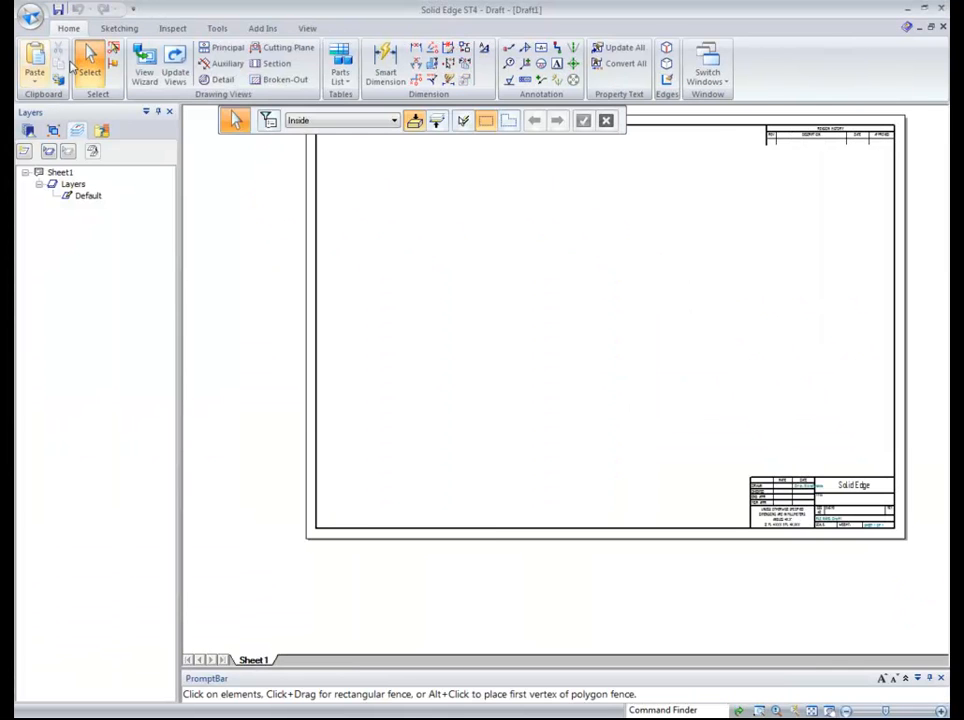
{"action": "left_click", "coordinate": [144, 62]}
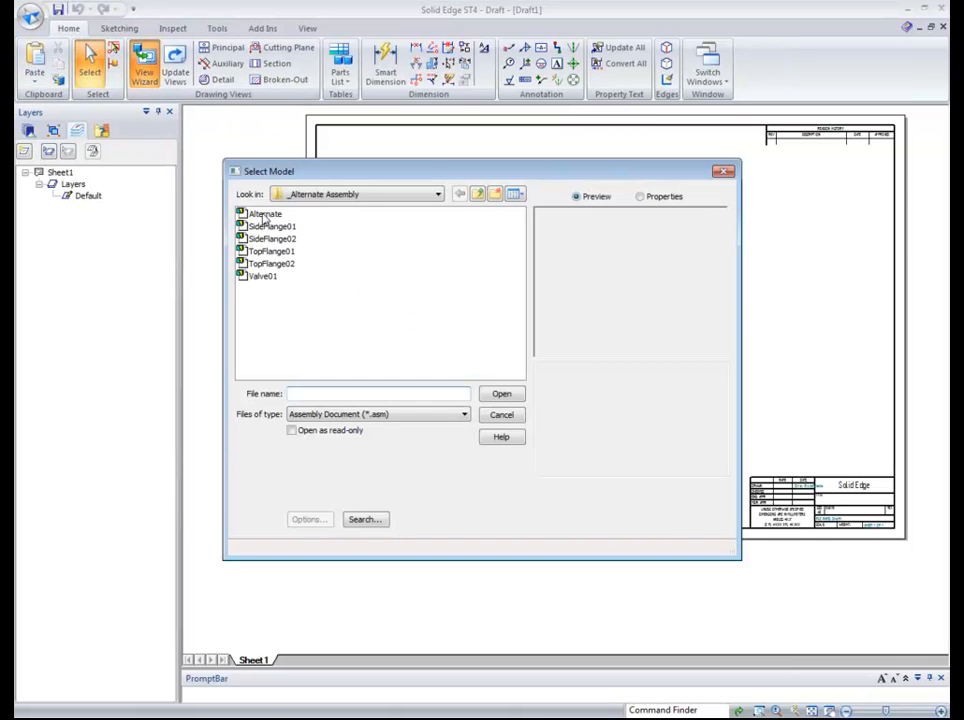
{"action": "left_click", "coordinate": [265, 215]}
{"action": "left_click", "coordinate": [436, 196]}
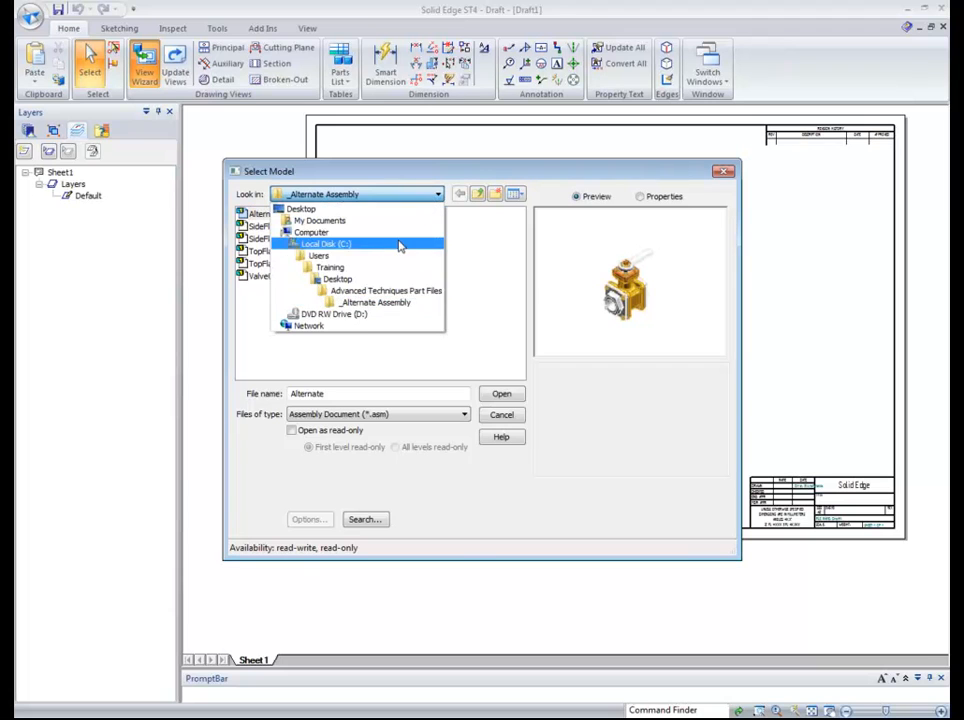
{"action": "left_click", "coordinate": [385, 290]}
{"action": "mouse_move", "coordinate": [378, 377]}
{"action": "left_mouse_down"}
{"action": "mouse_move", "coordinate": [484, 389]}
{"action": "mouse_move", "coordinate": [385, 387]}
{"action": "left_mouse_up"}
{"action": "left_click", "coordinate": [278, 241]}
{"action": "double_click", "coordinate": [277, 241]}
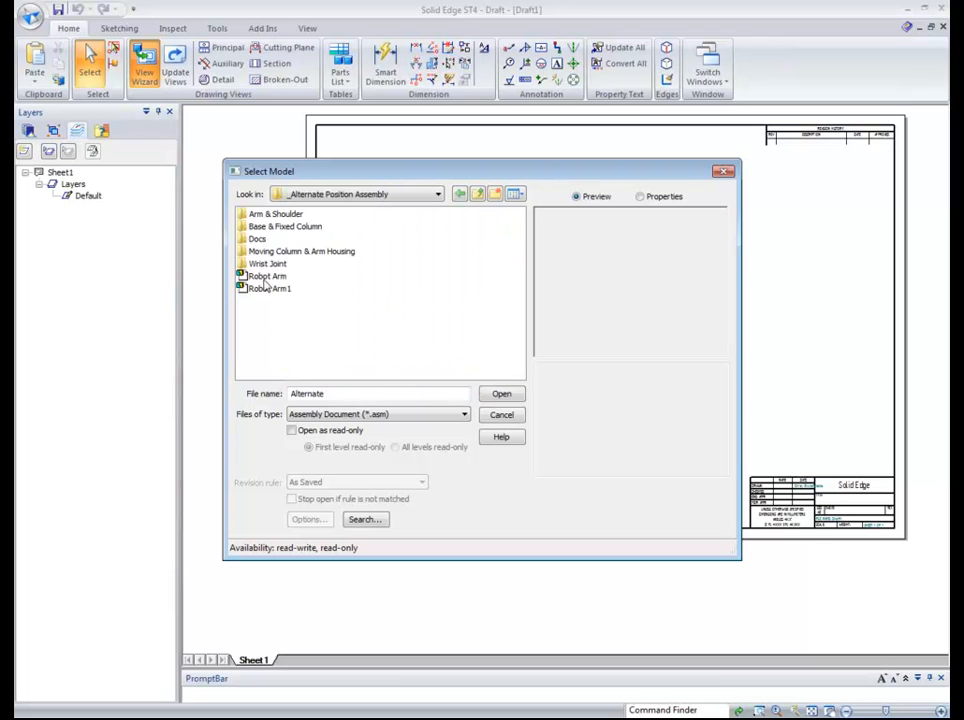
{"action": "double_click", "coordinate": [266, 279]}
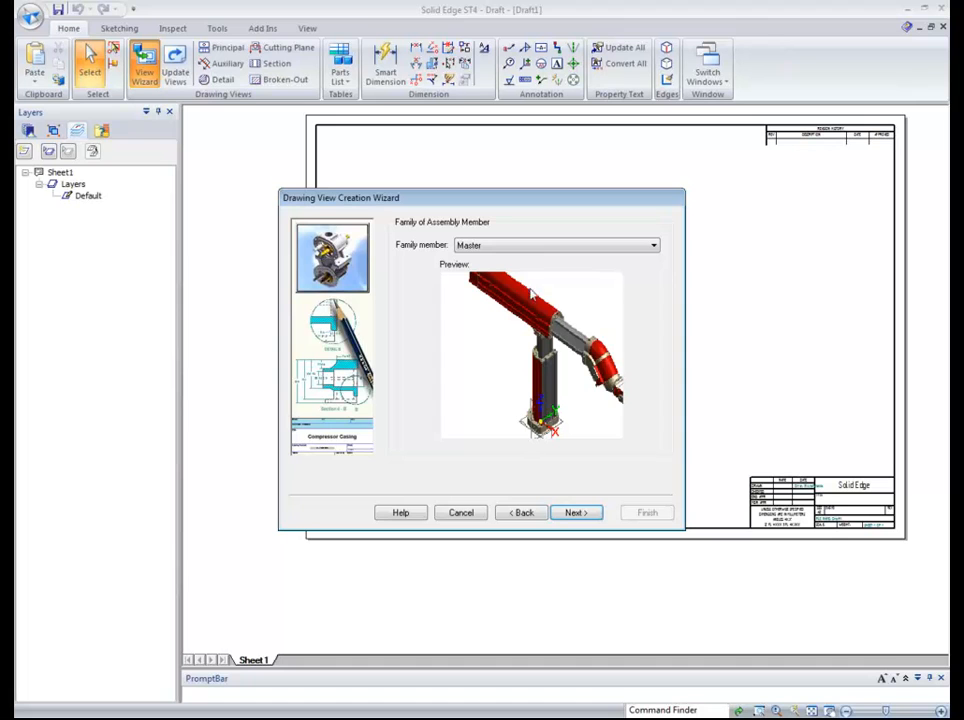
{"action": "left_click", "coordinate": [534, 249]}
{"action": "left_click", "coordinate": [522, 515]}
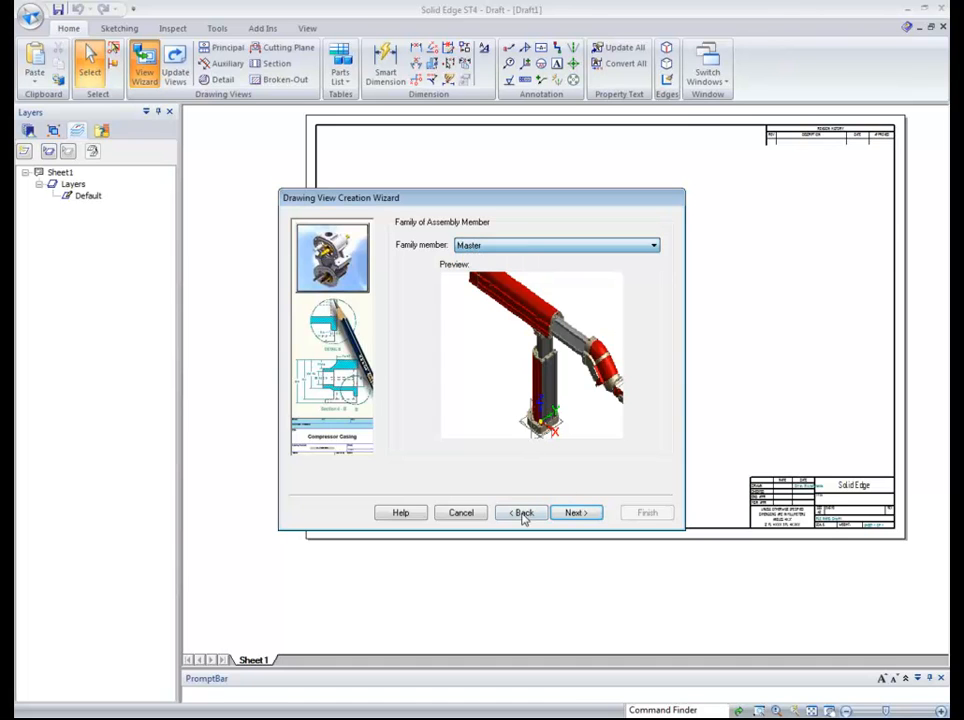
{"action": "left_click", "coordinate": [480, 515]}
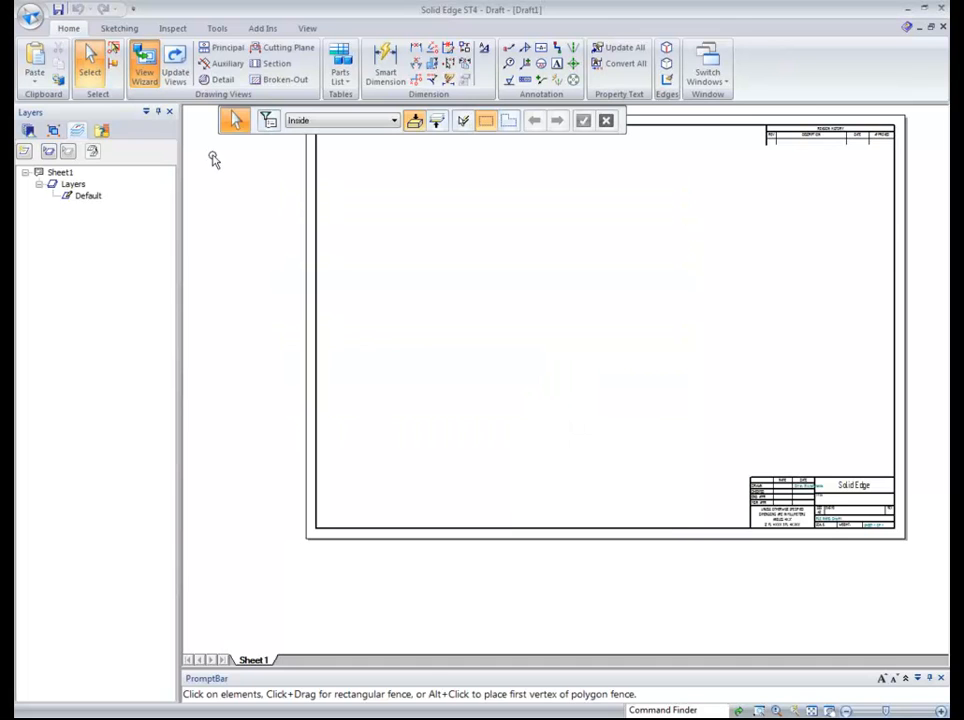
Switch to the robot arm assembly, save it, and return to the Draft1 drawing.
{"action": "left_click", "coordinate": [707, 68]}
{"action": "left_click", "coordinate": [578, 162]}
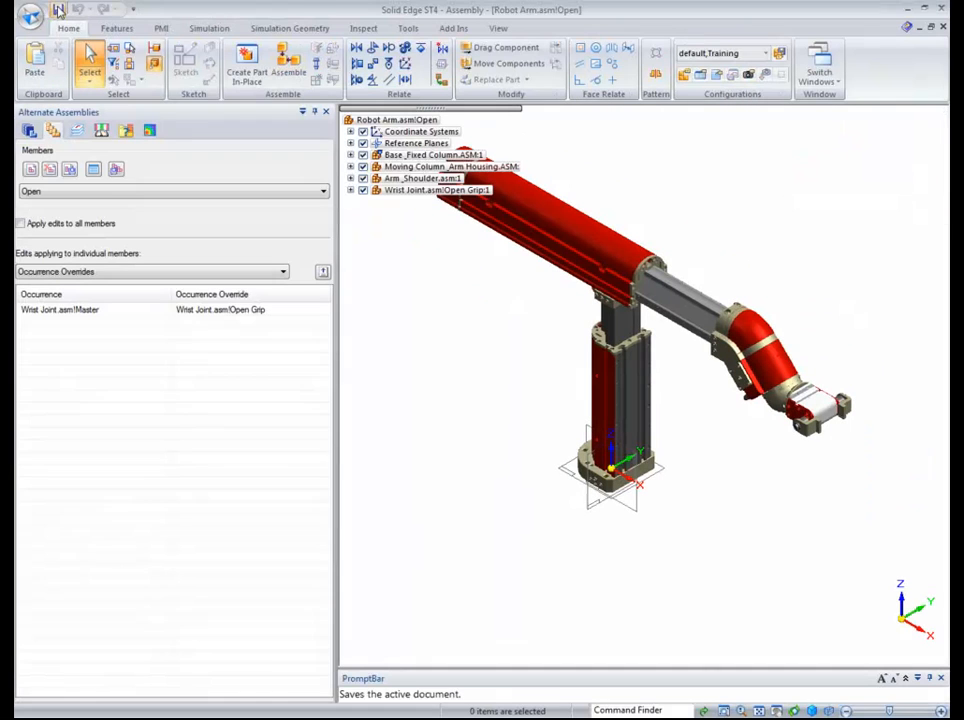
{"action": "left_click", "coordinate": [58, 10]}
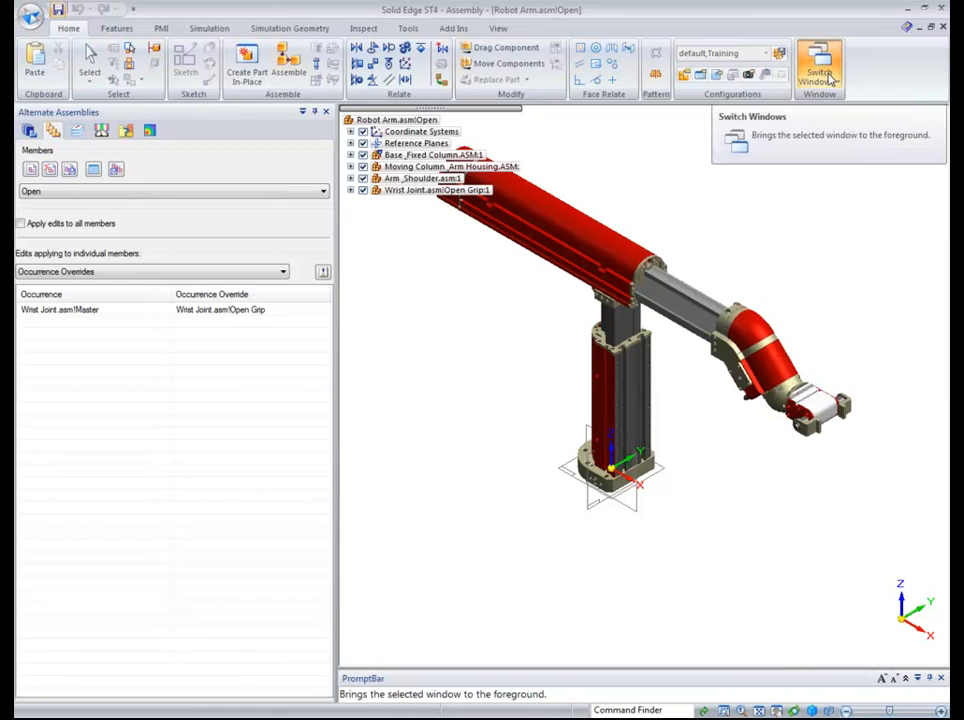
{"action": "left_click", "coordinate": [822, 72]}
{"action": "left_click", "coordinate": [886, 158]}
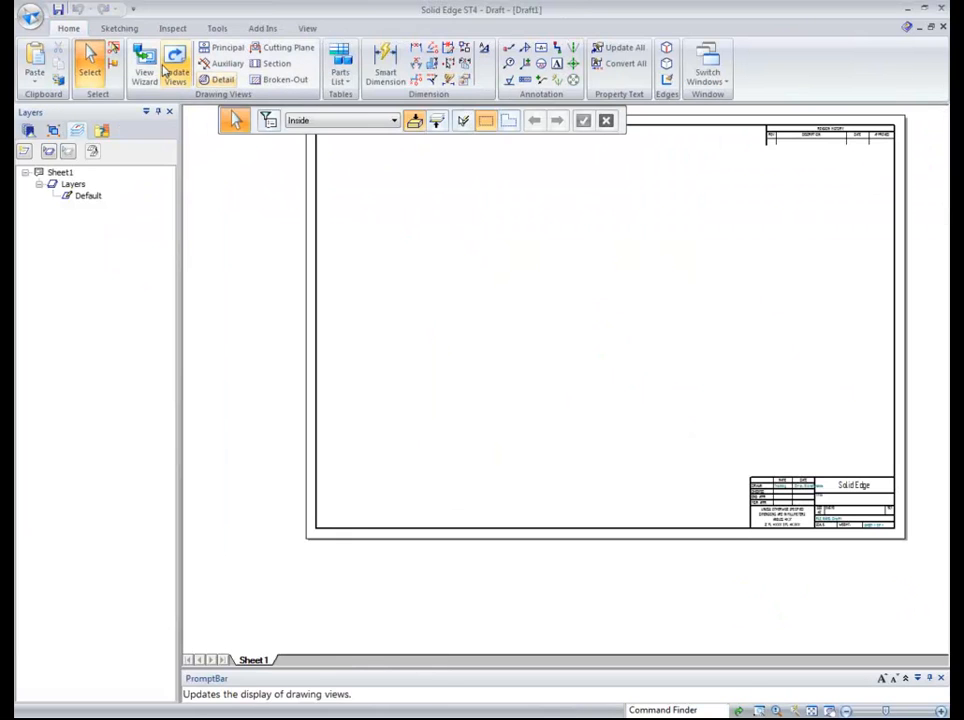
Start a drawing view of the robot arm assembly and choose Extended 25% as its family member.
{"action": "left_click", "coordinate": [144, 68]}
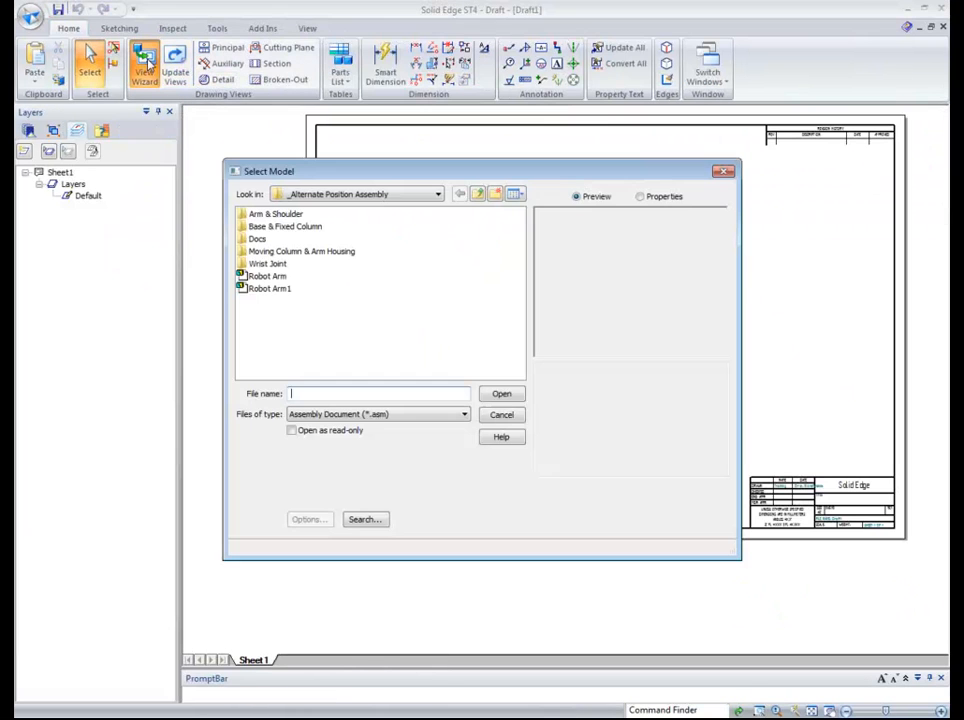
{"action": "double_click", "coordinate": [252, 288]}
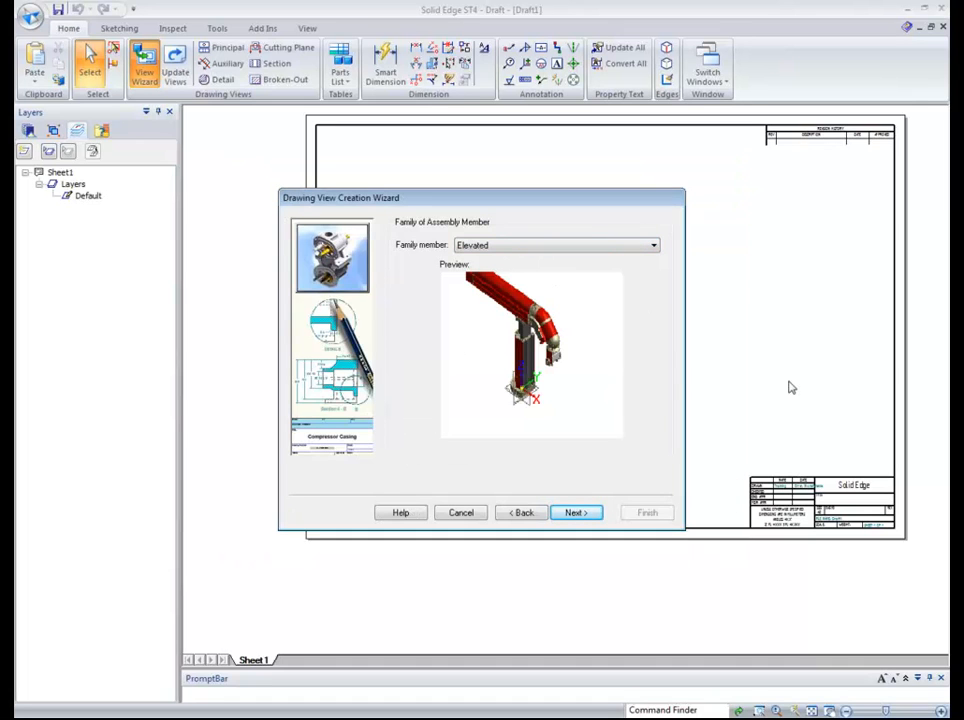
{"action": "left_click", "coordinate": [607, 247]}
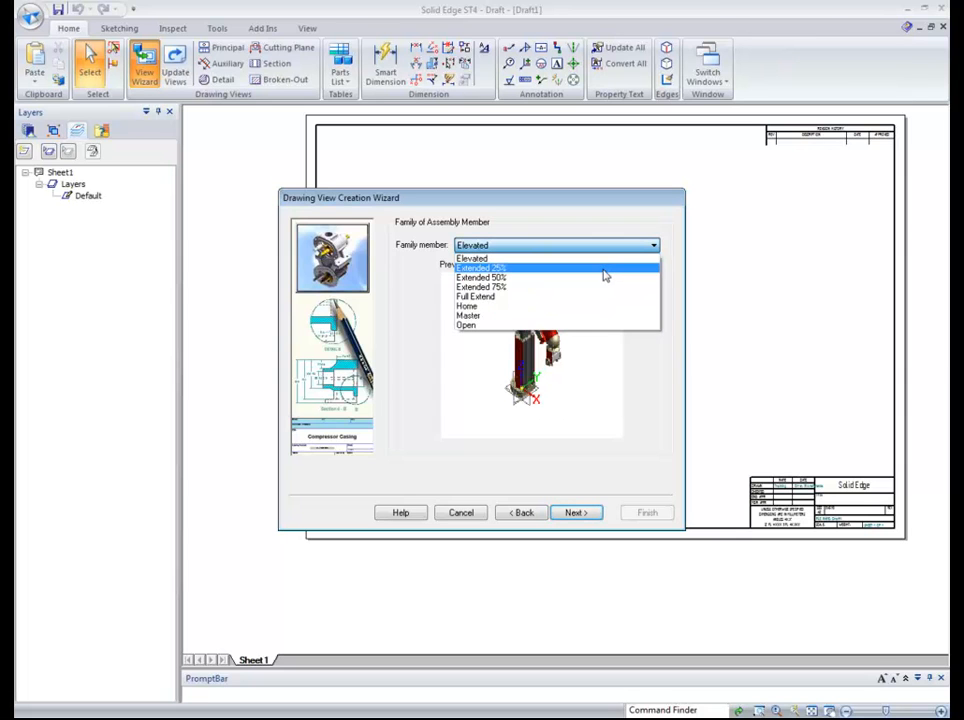
{"action": "left_click", "coordinate": [570, 315]}
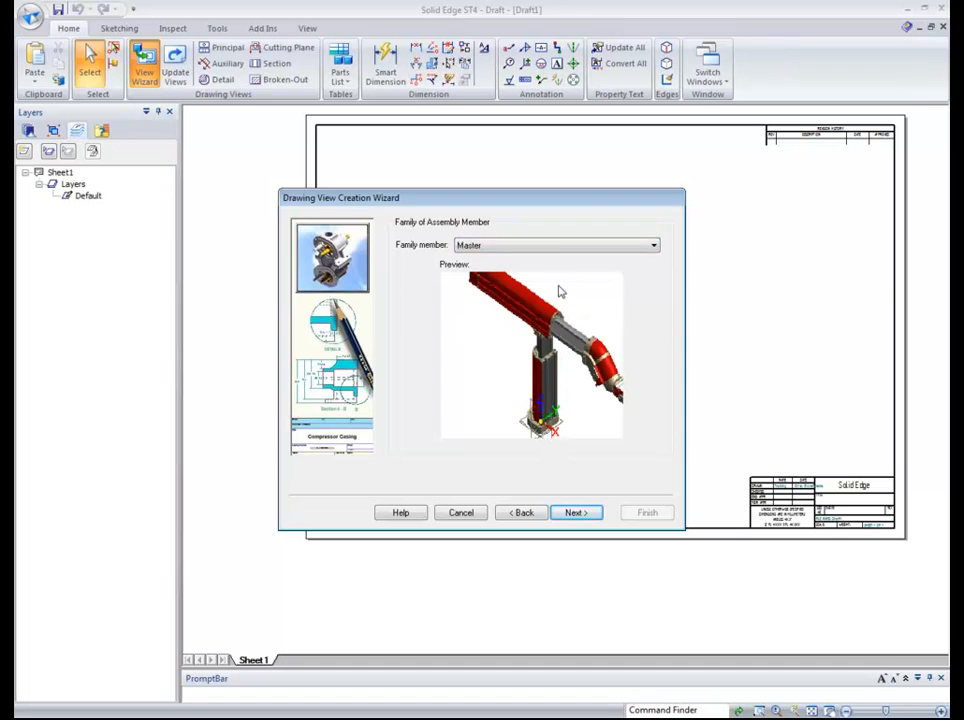
{"action": "left_click", "coordinate": [557, 247]}
{"action": "left_click", "coordinate": [536, 296]}
{"action": "left_click", "coordinate": [534, 248]}
{"action": "left_click", "coordinate": [530, 270]}
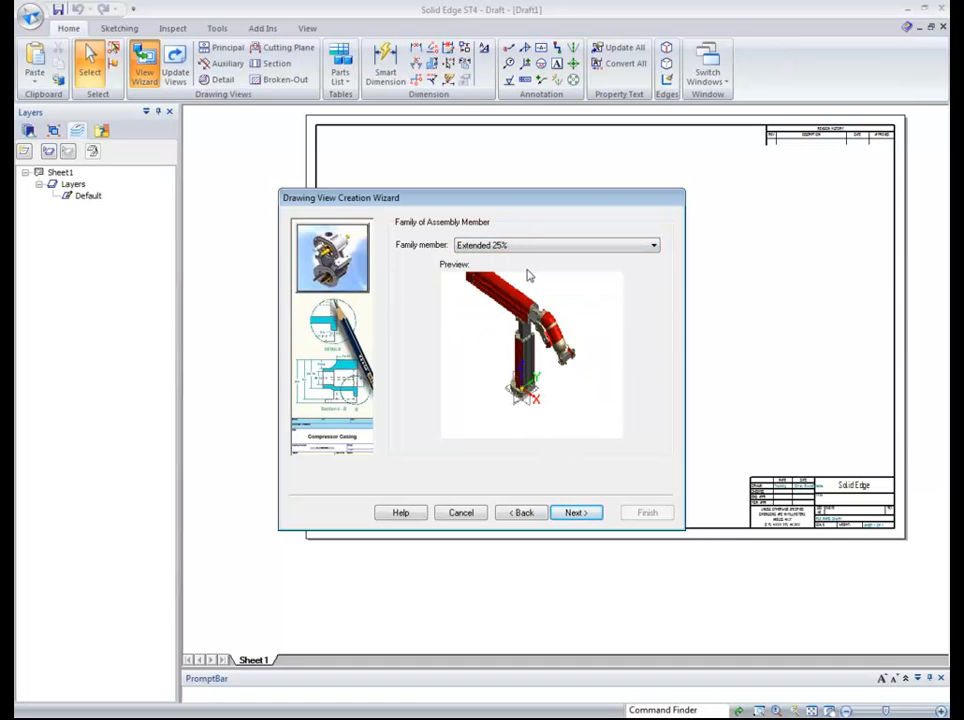
Set the drawing view orientation to iso and complete the Drawing View Creation Wizard.
{"action": "left_click", "coordinate": [588, 516]}
{"action": "left_click", "coordinate": [575, 518]}
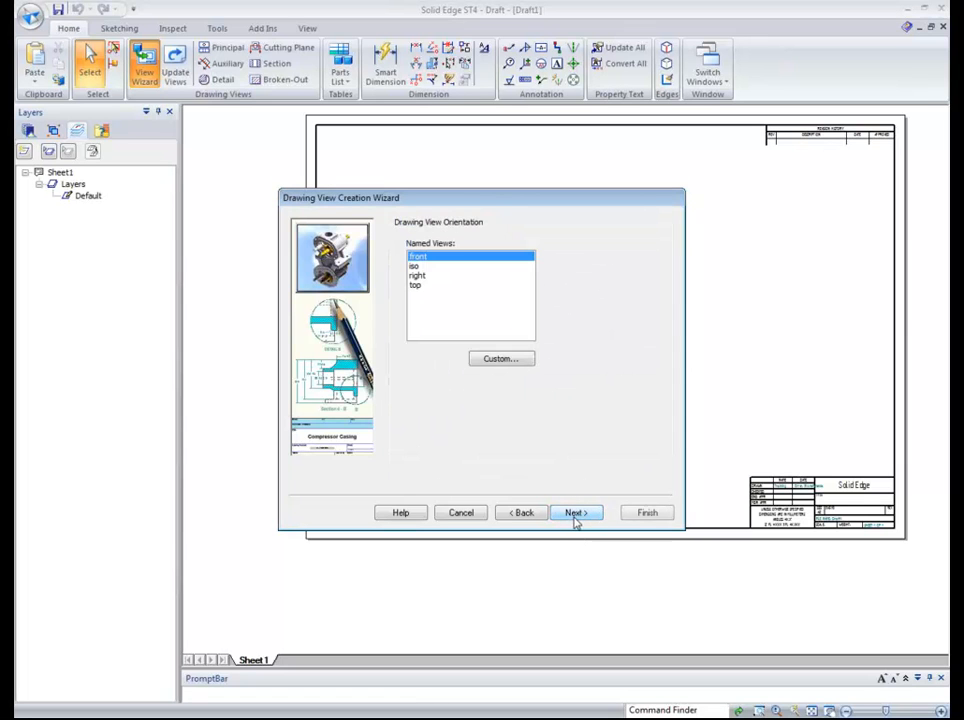
{"action": "left_click", "coordinate": [413, 267]}
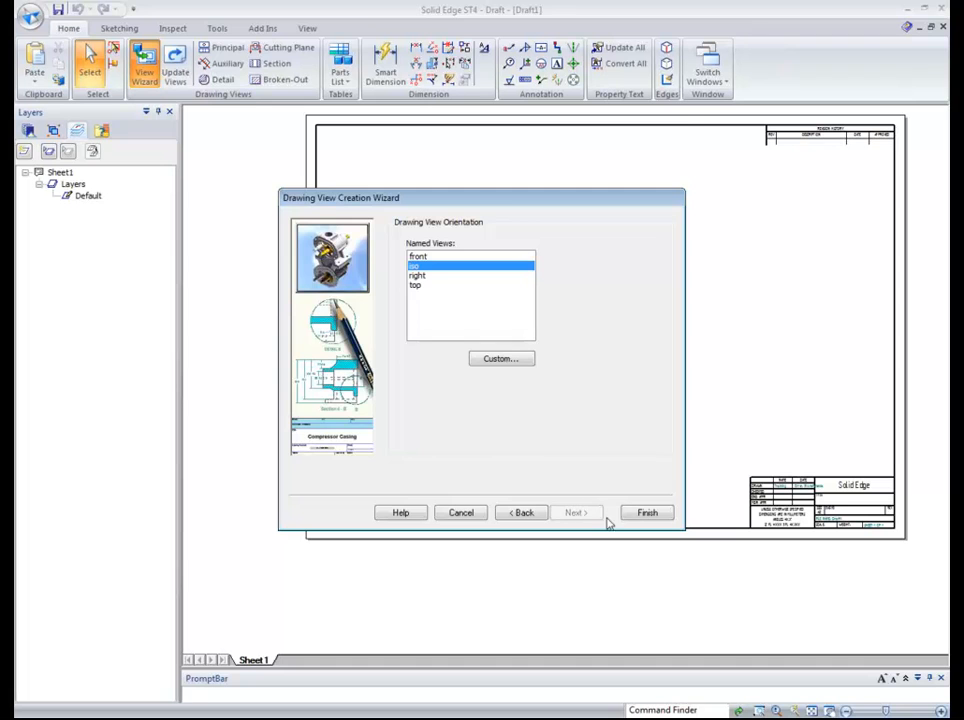
{"action": "left_click", "coordinate": [636, 515]}
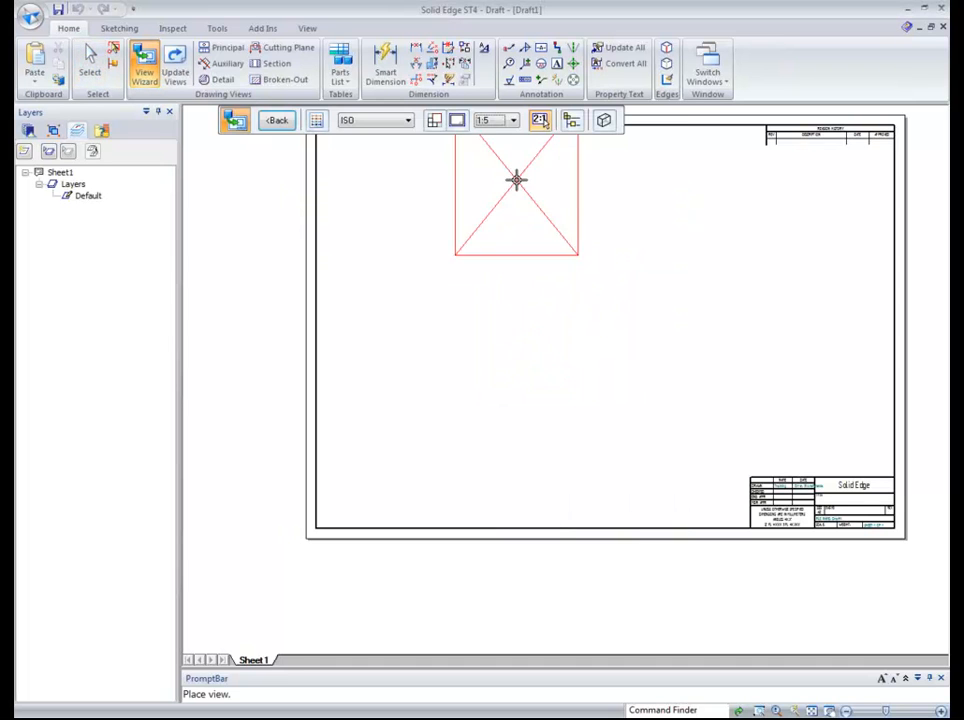
Choose a larger view scale and colour shading, and place the isometric robot arm view on the sheet.
{"action": "left_click", "coordinate": [510, 121]}
{"action": "left_click", "coordinate": [487, 190]}
{"action": "left_click", "coordinate": [605, 121]}
{"action": "left_click", "coordinate": [633, 187]}
{"action": "left_click", "coordinate": [544, 316]}
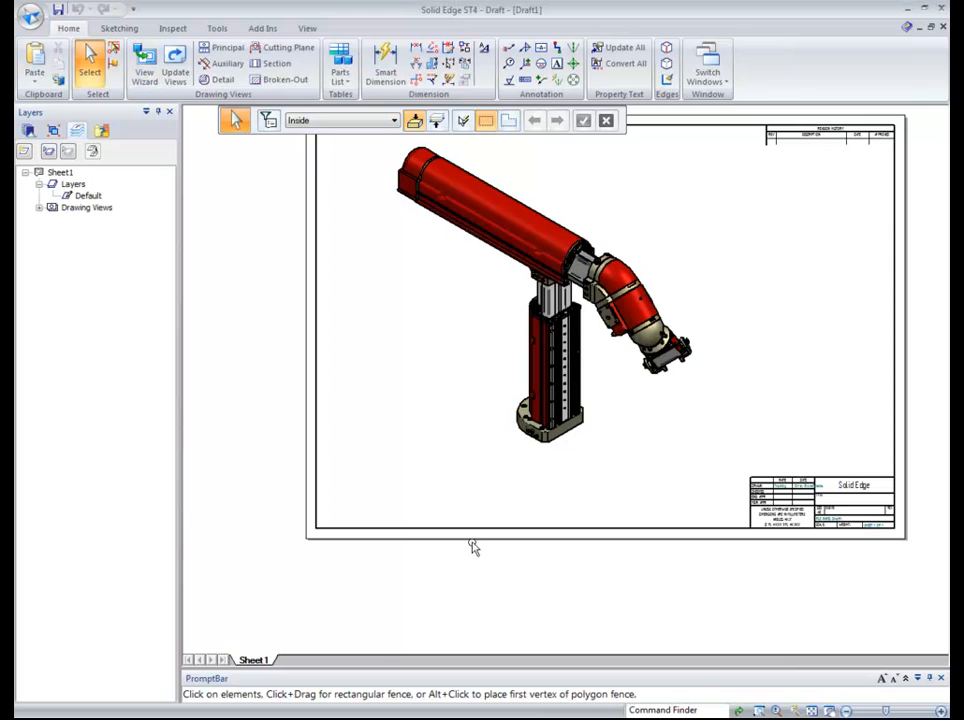
Switch to PowerPoint and bring up the Family_of_Parts[1] presentation.
{"action": "mouse_move", "coordinate": [260, 719]}
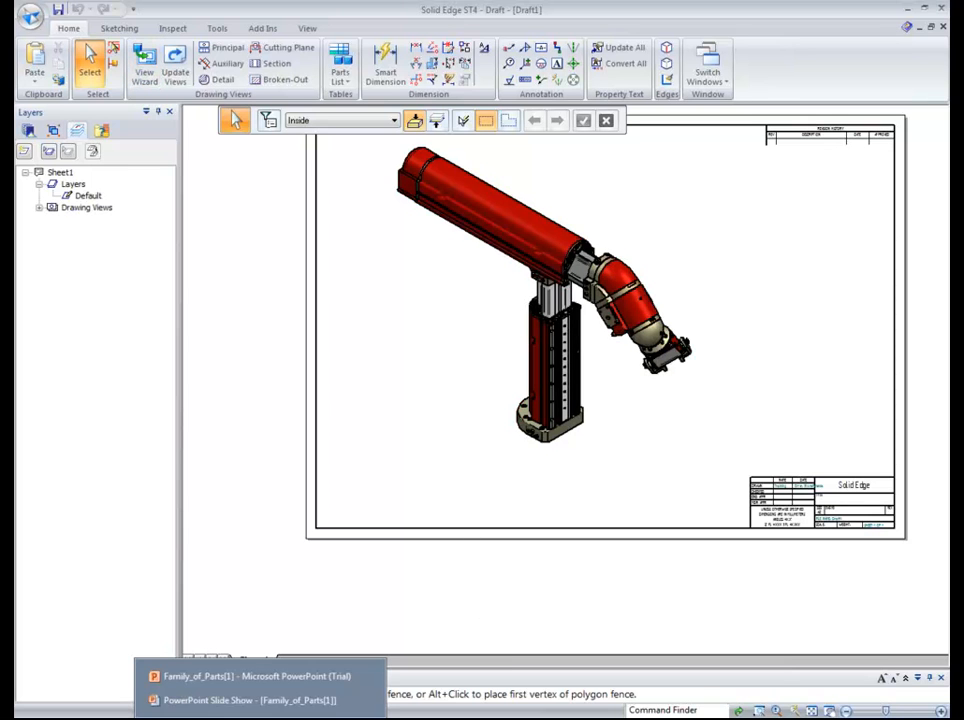
{"action": "left_click", "coordinate": [262, 676]}
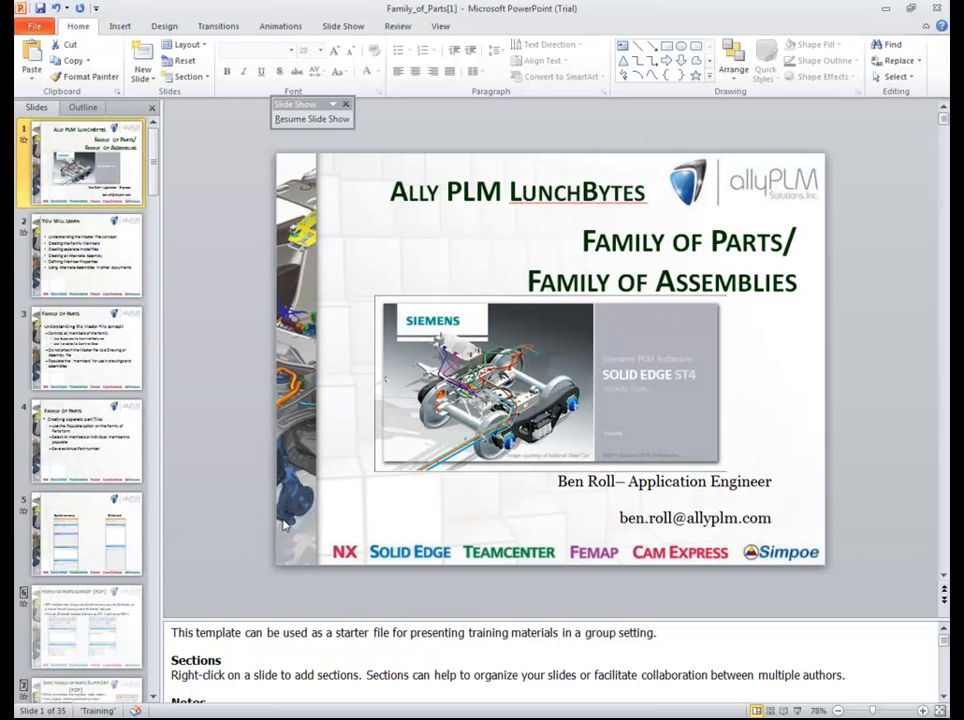
{"action": "left_click", "coordinate": [283, 525]}
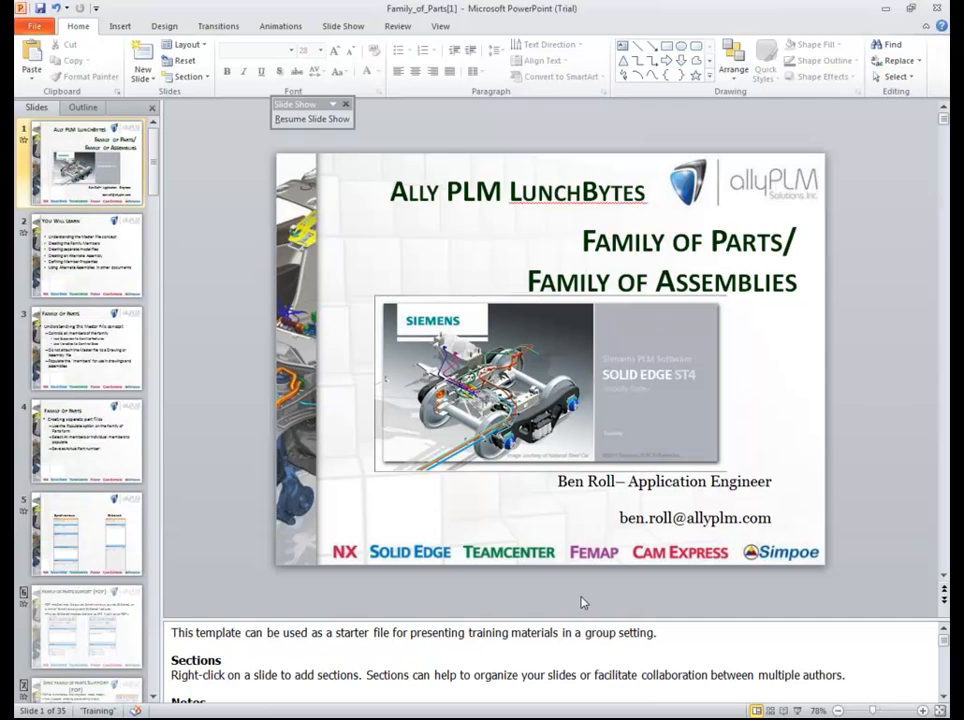
{"action": "key", "text": "alt+Tab"}
{"action": "key", "text": "alt+Tab"}
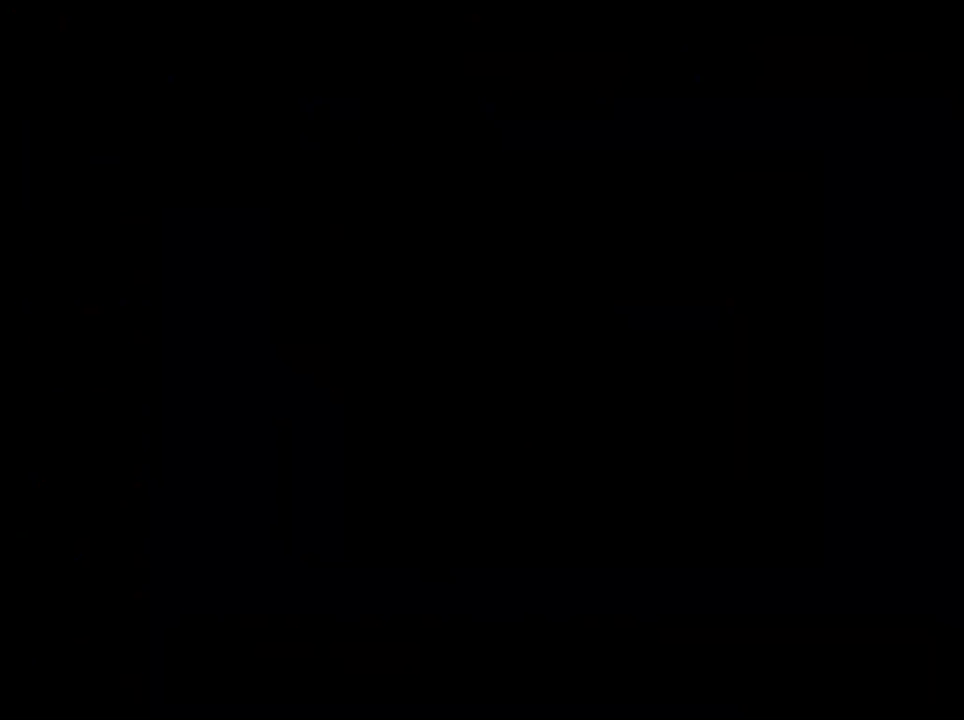